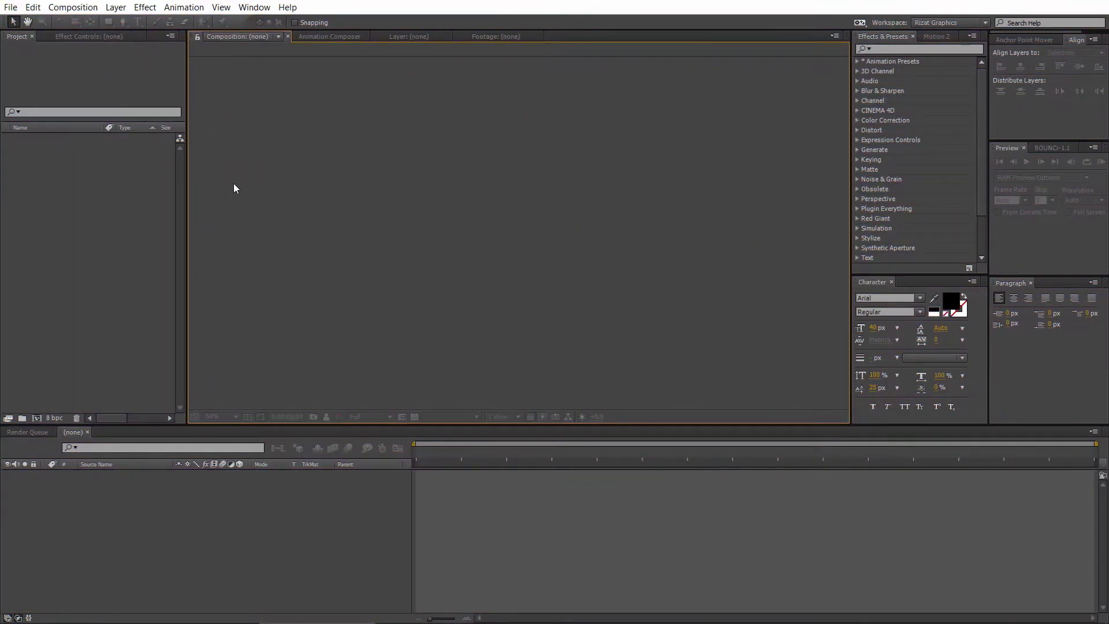
- Create a composition named "Flip Animation" at 1920 x 1080 px, 30 fps, with a duration of 0:00:10:00
click(73, 7)
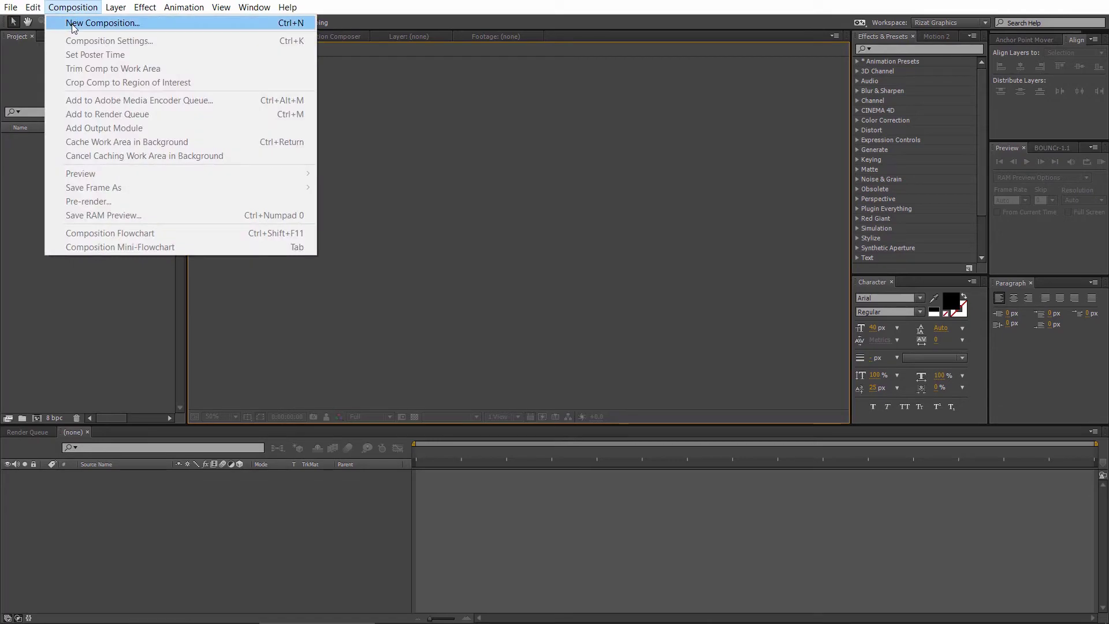
click(74, 23)
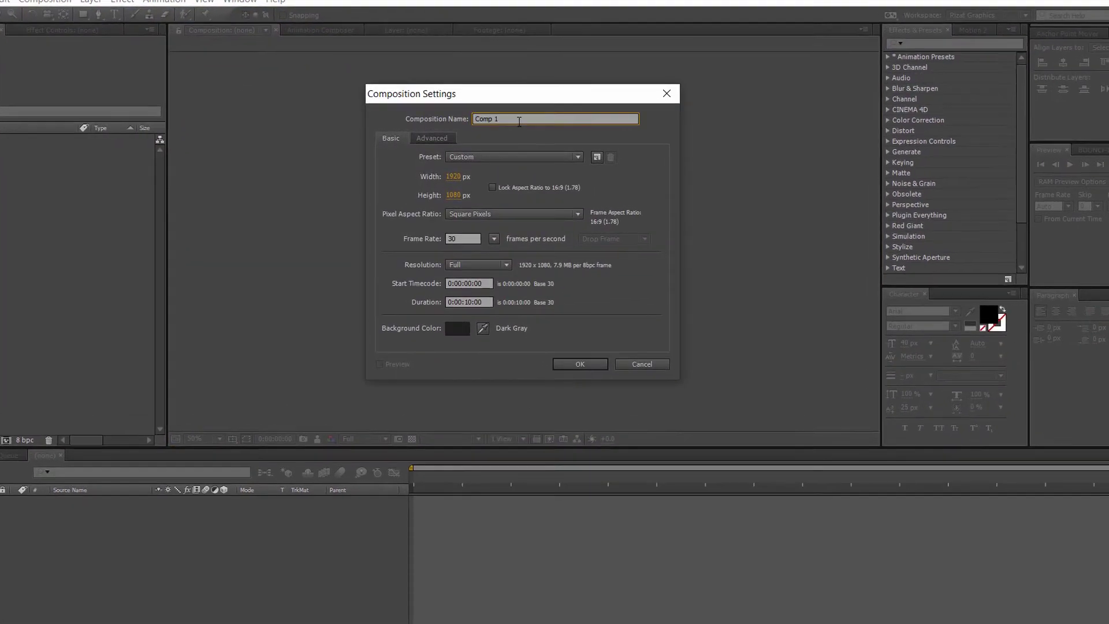
text(Fli)
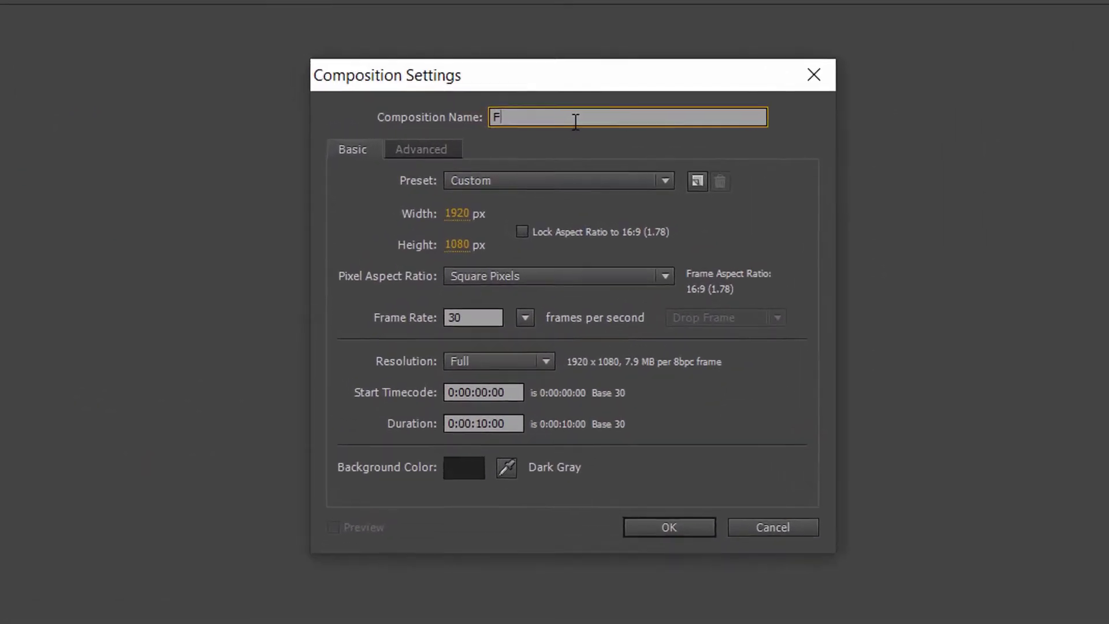
text(p Animation)
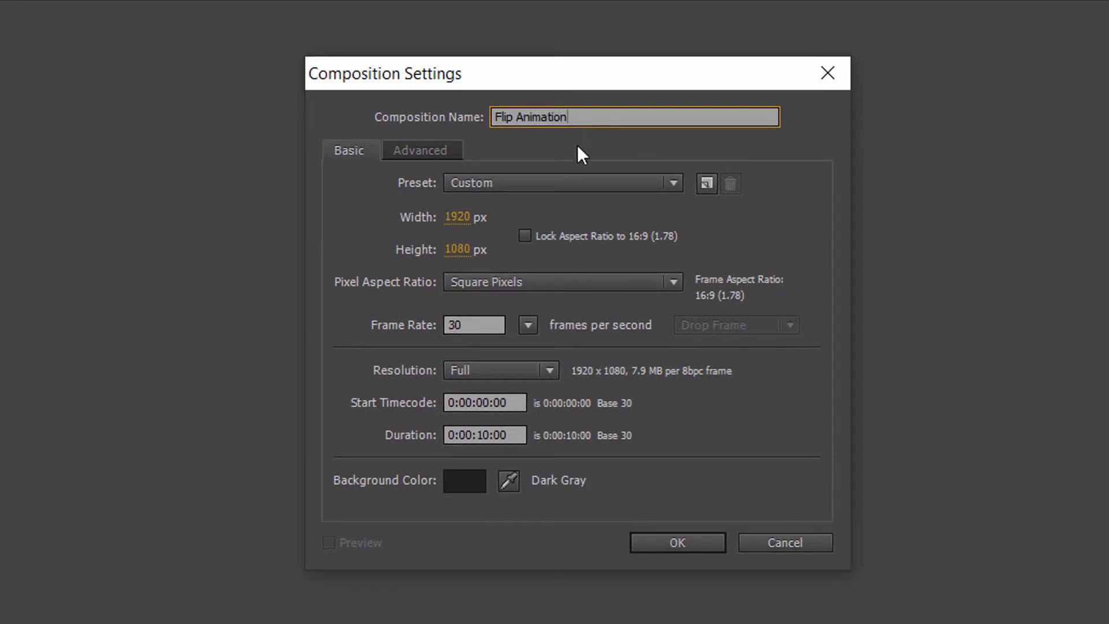
click(481, 213)
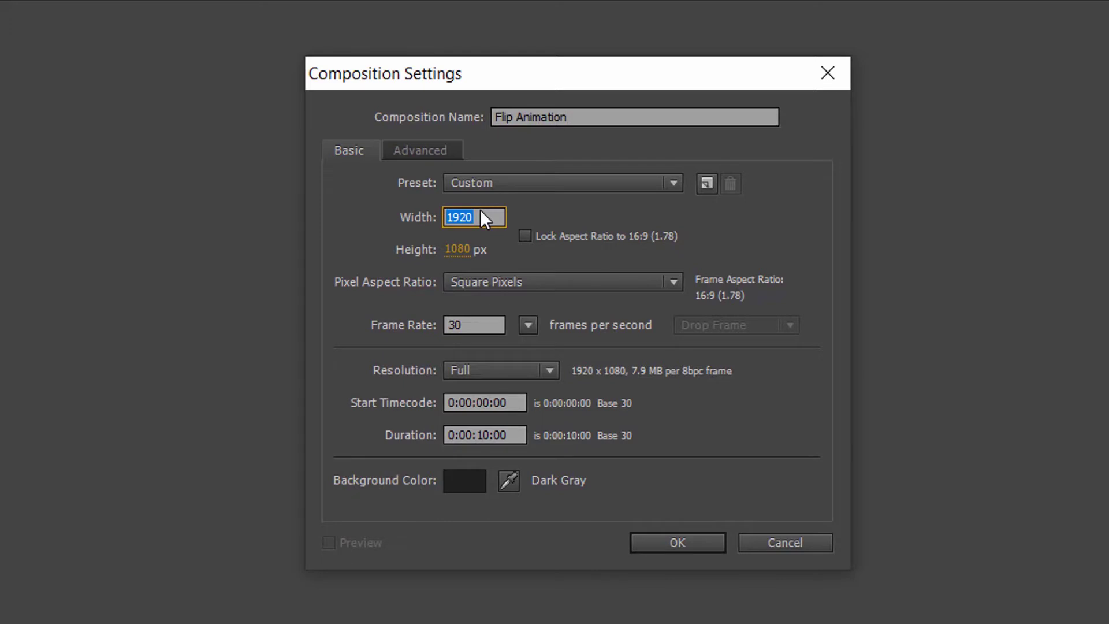
click(477, 248)
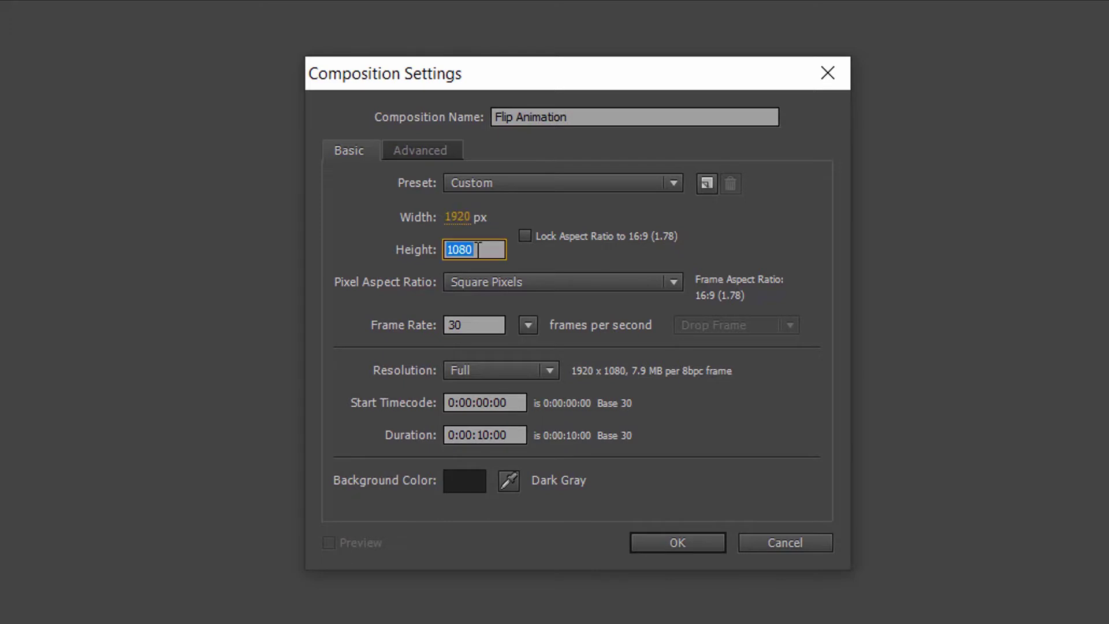
click(479, 323)
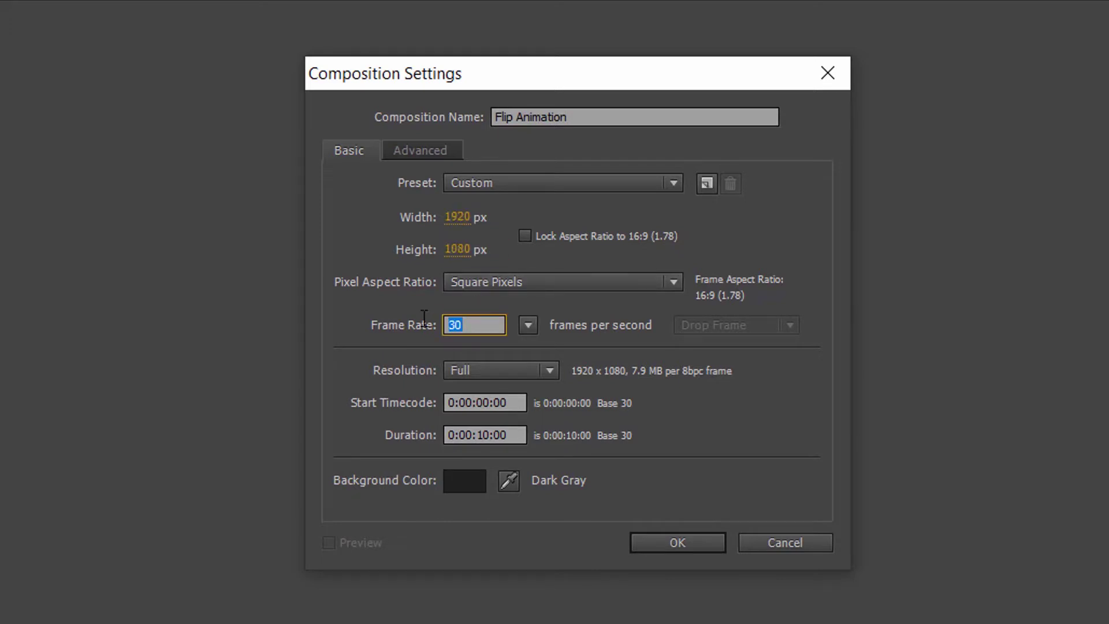
click(514, 436)
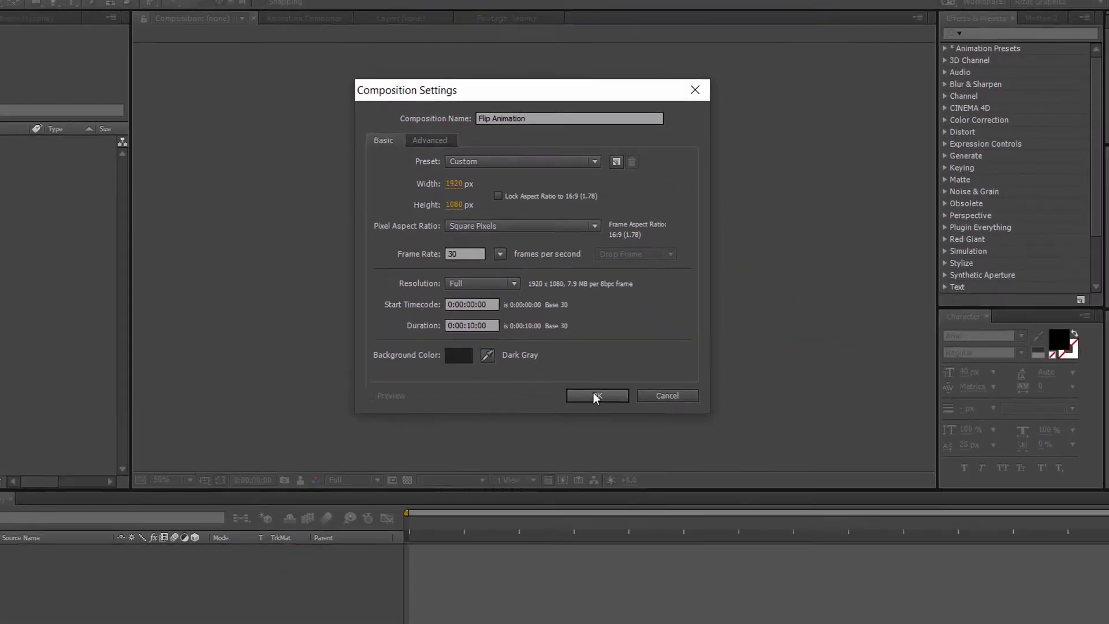
click(566, 344)
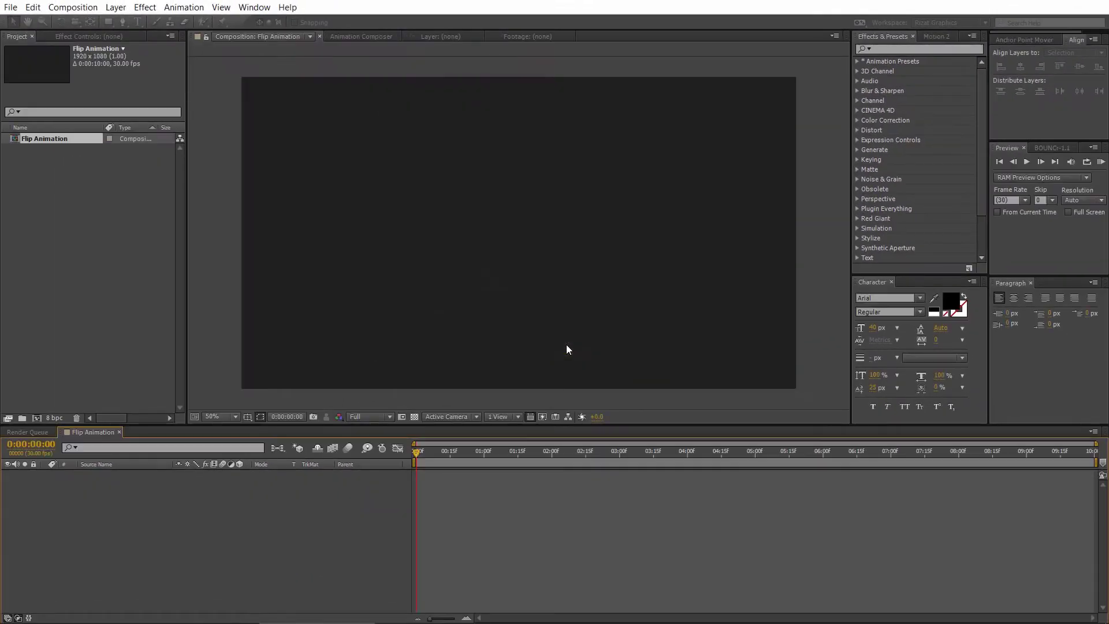
- Import the image files A.png, B.png, C.png and D.png into the project
click(10, 7)
mouse_move(168, 171)
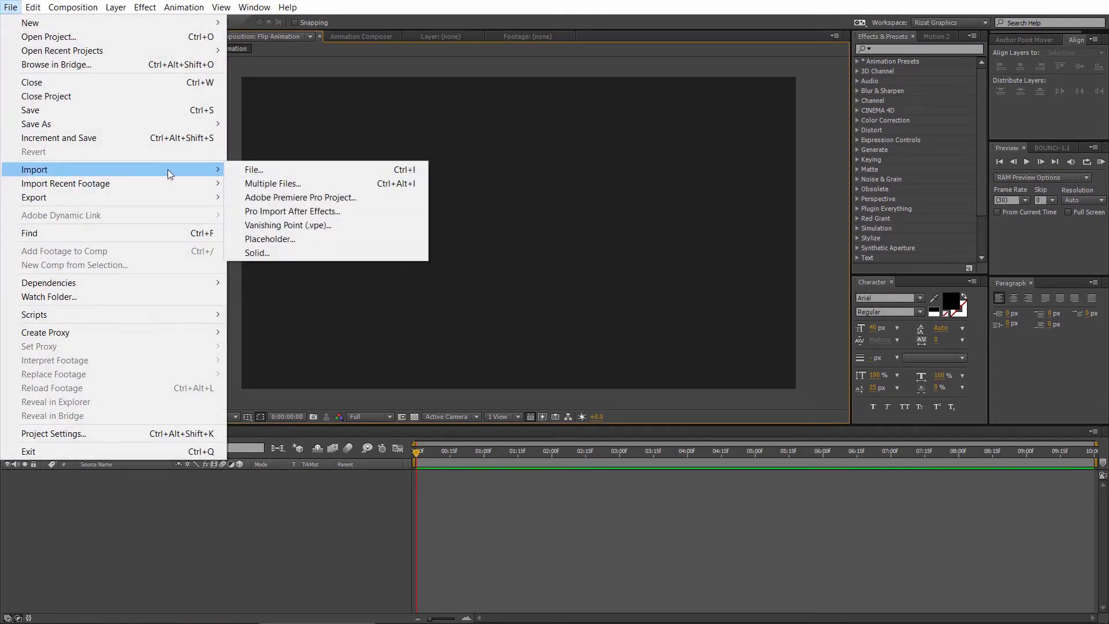
click(245, 168)
drag(195, 171, 508, 99)
click(424, 346)
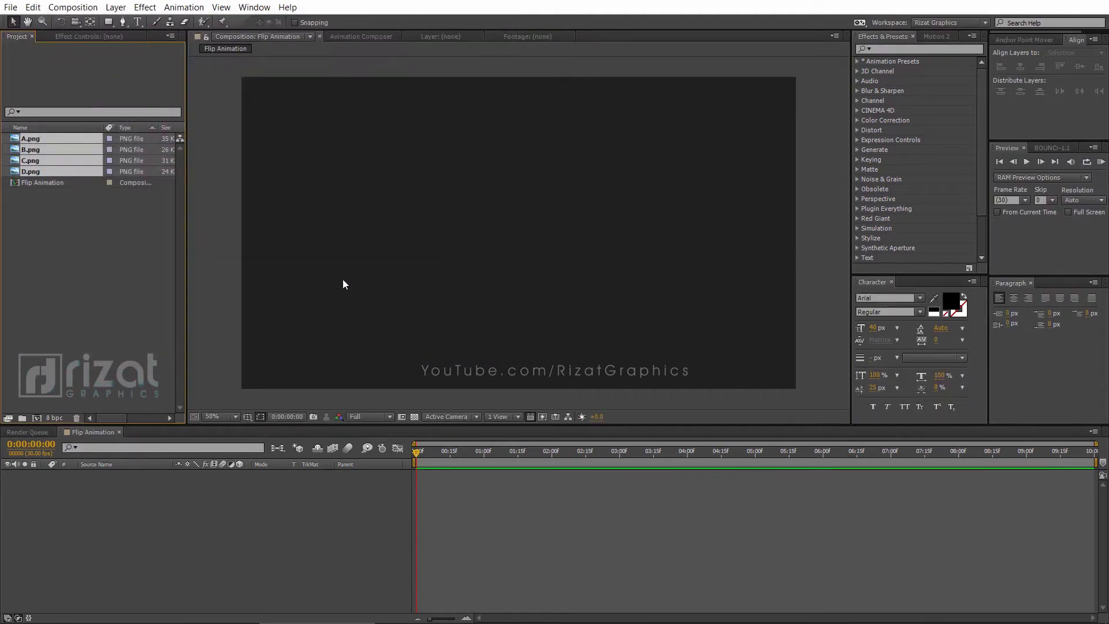
- Create a separate composition from each of the images A.png, B.png, C.png and D.png
click(25, 138)
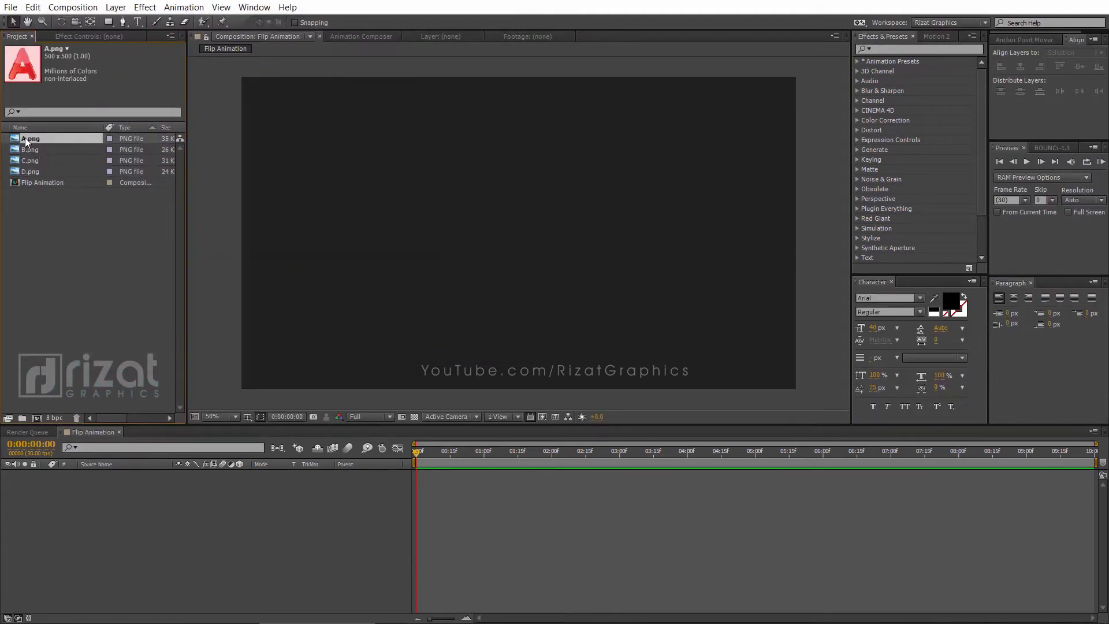
drag(33, 415, 35, 416)
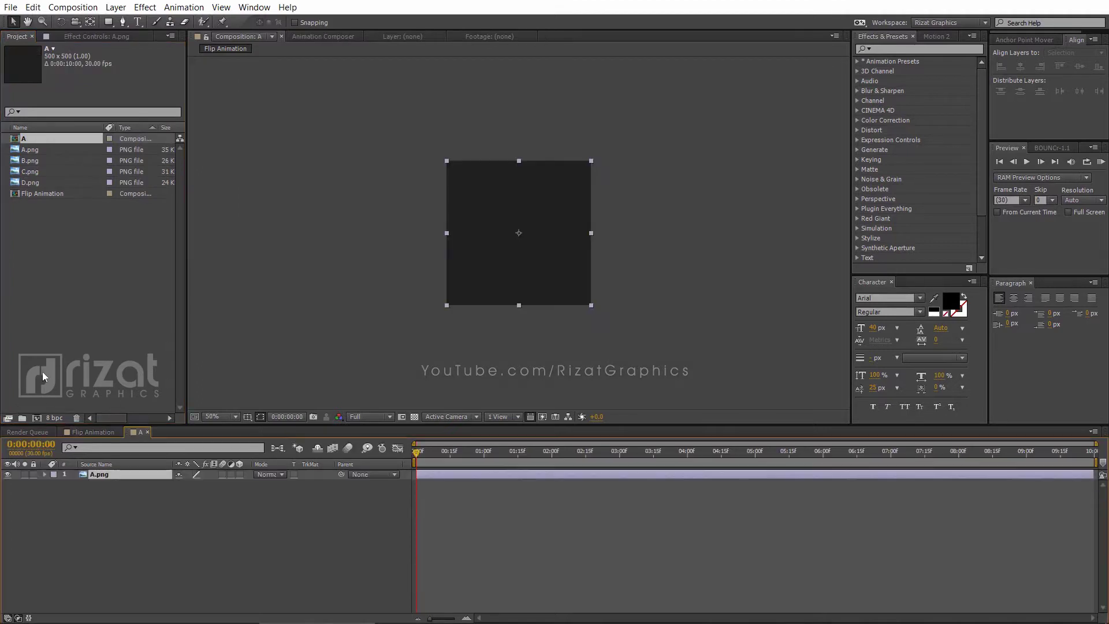
drag(30, 161, 39, 414)
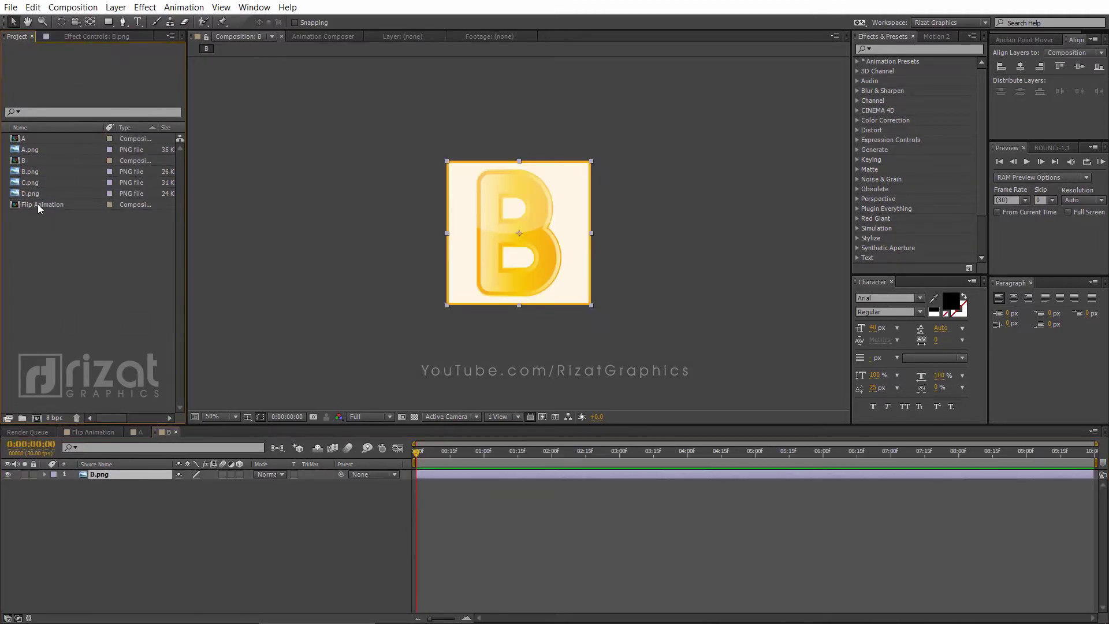
drag(32, 184, 40, 417)
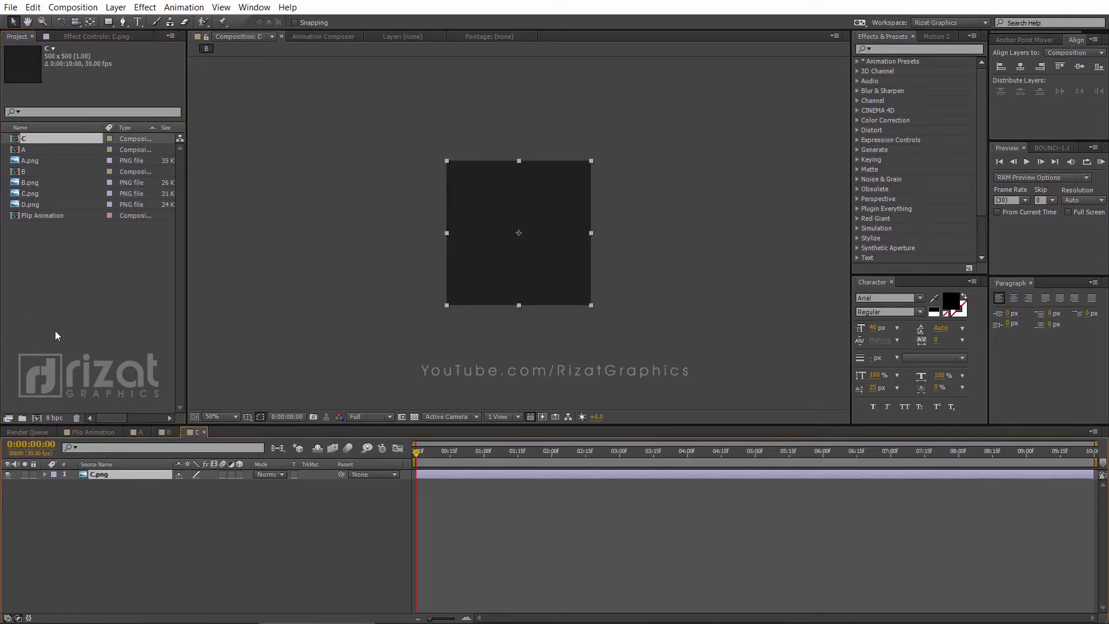
drag(28, 203, 39, 418)
click(49, 258)
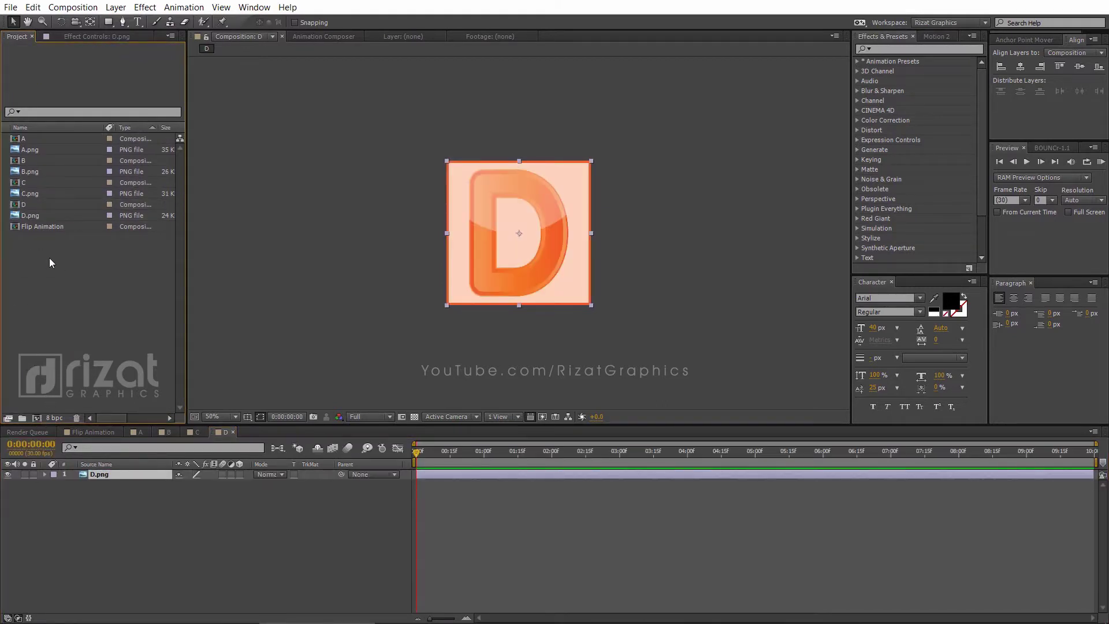
- Add composition A to the Flip Animation timeline and make it a 3D layer
click(84, 432)
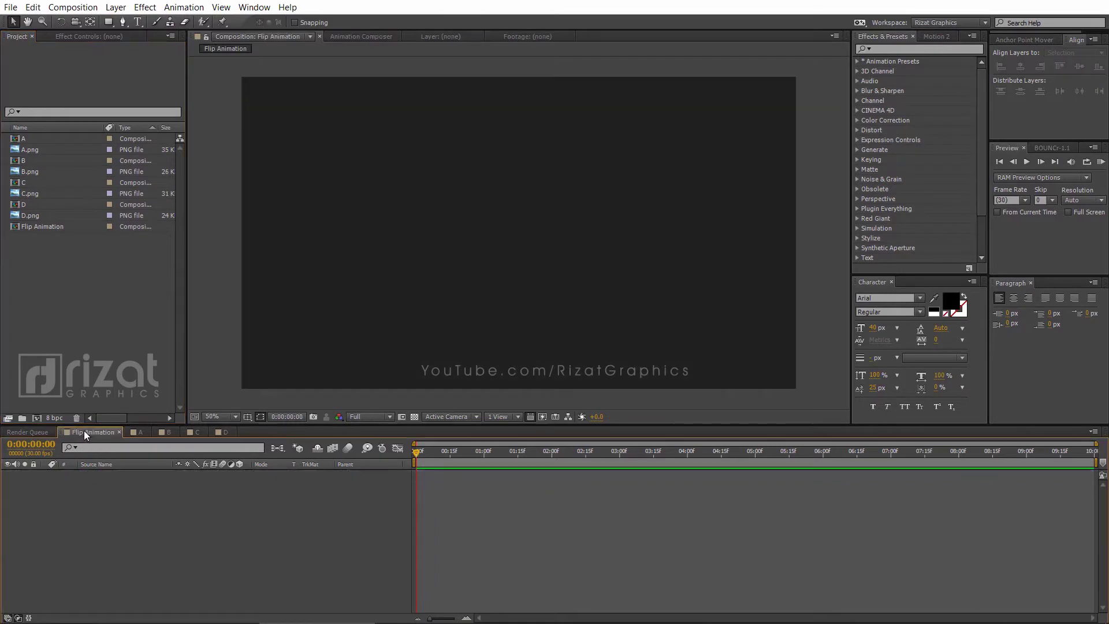
click(23, 139)
drag(24, 137, 50, 486)
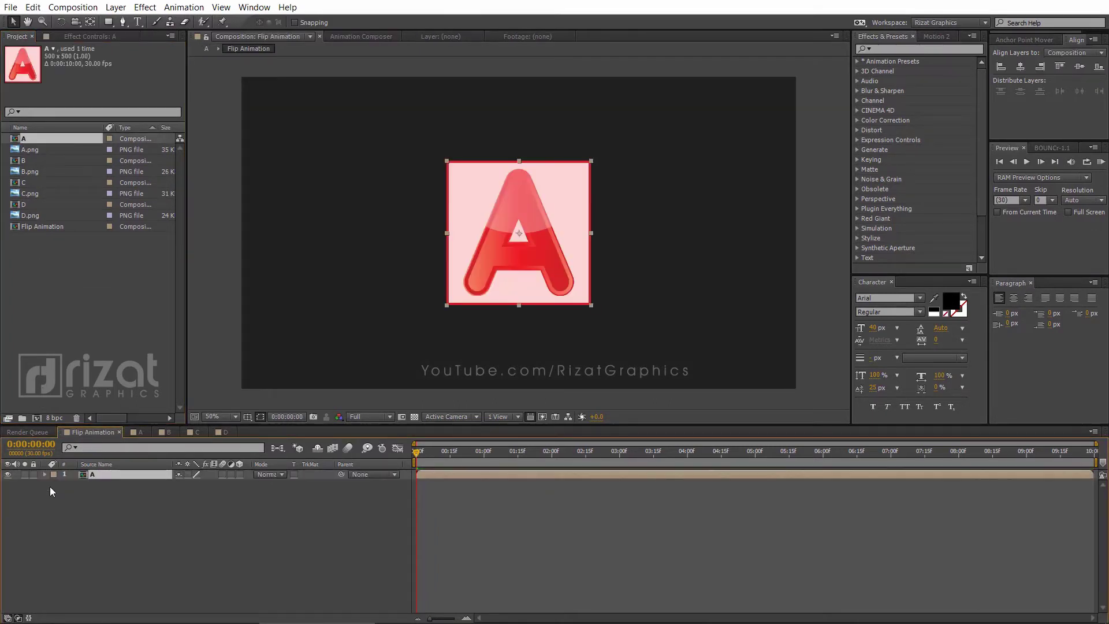
click(283, 486)
click(239, 475)
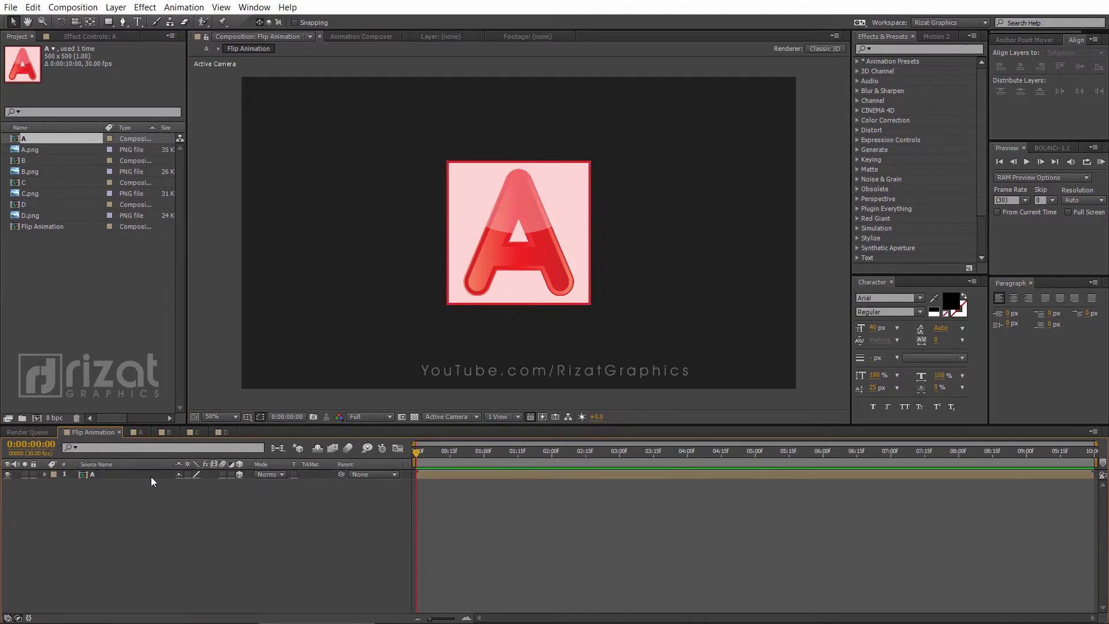
- Show the rulers and place a vertical and a horizontal guide through layer A's anchor point
click(123, 476)
key(period)
key(period)
key(period)
key(period)
key(period)
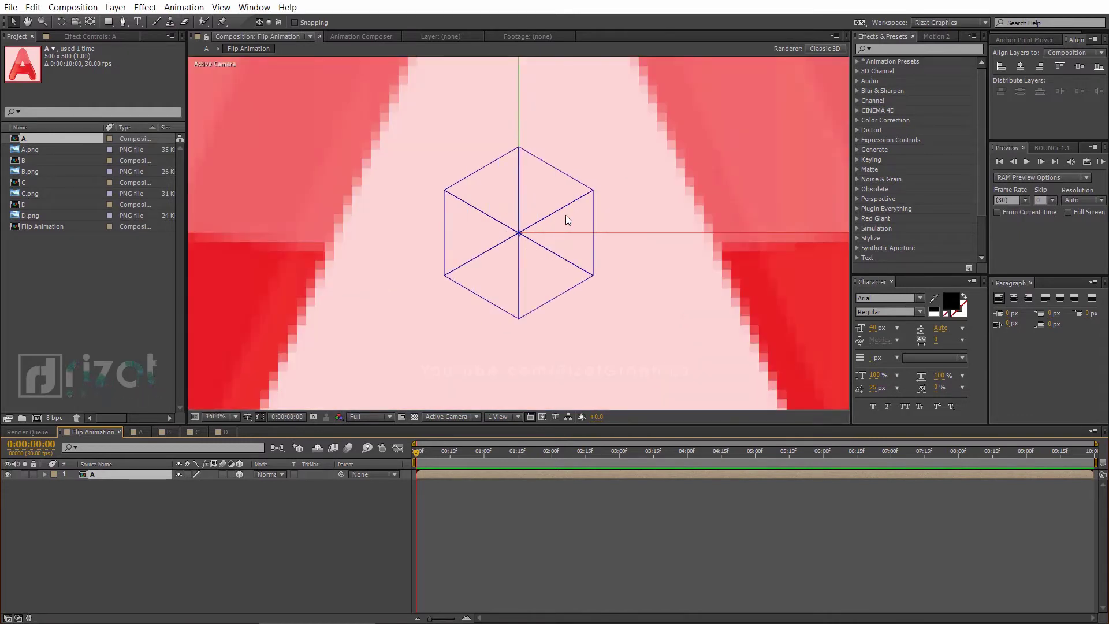
key(ctrl+r)
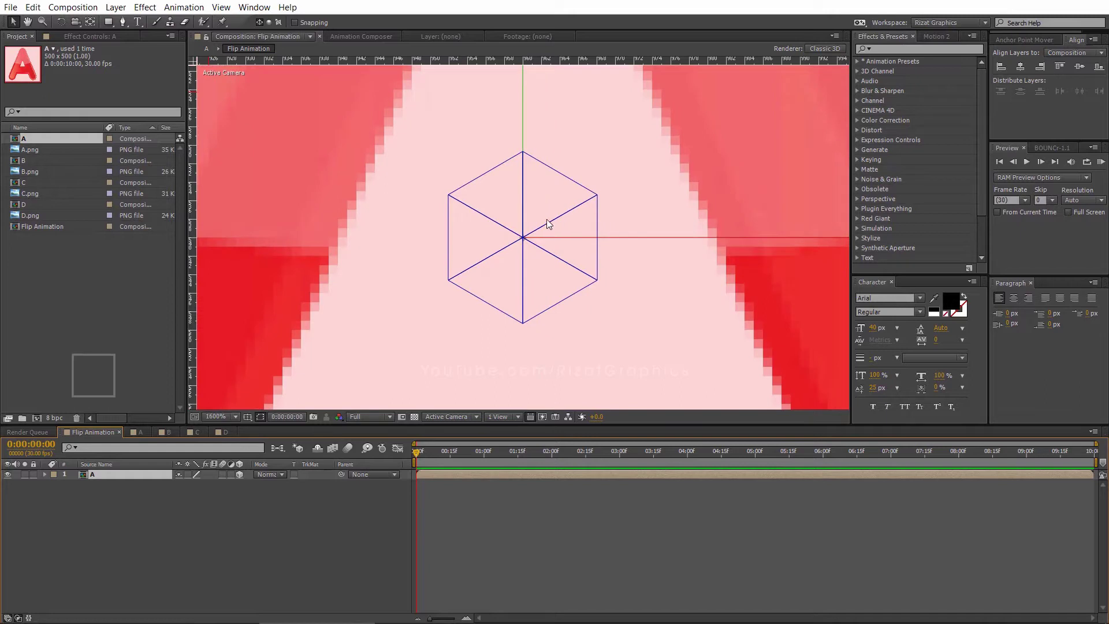
drag(192, 272, 522, 283)
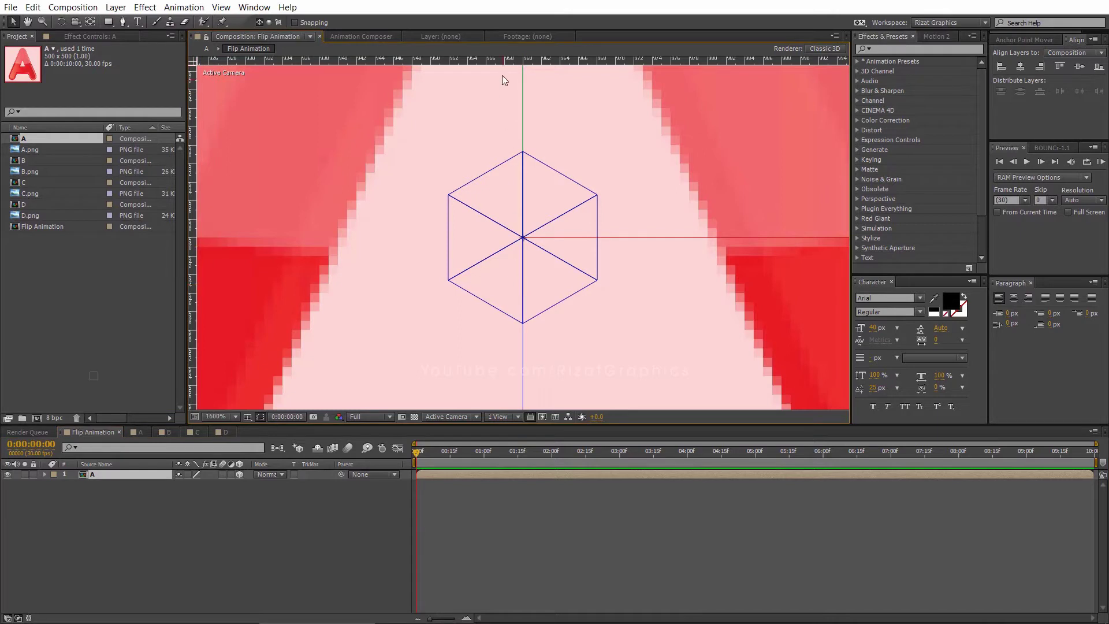
drag(501, 61, 508, 240)
scroll(508, 241, down, 10)
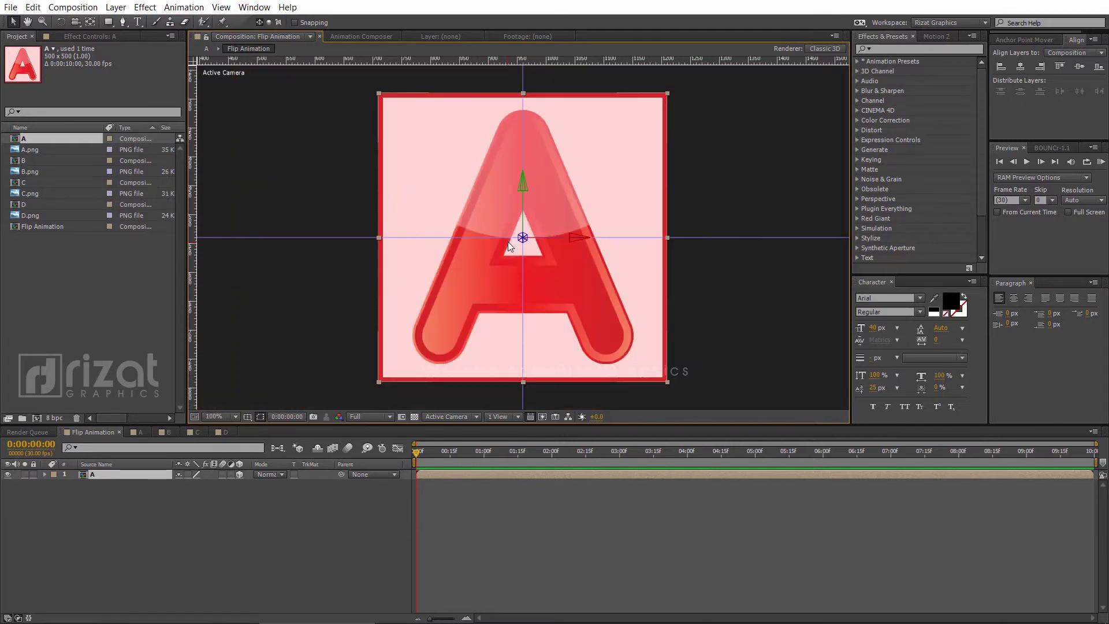
click(293, 535)
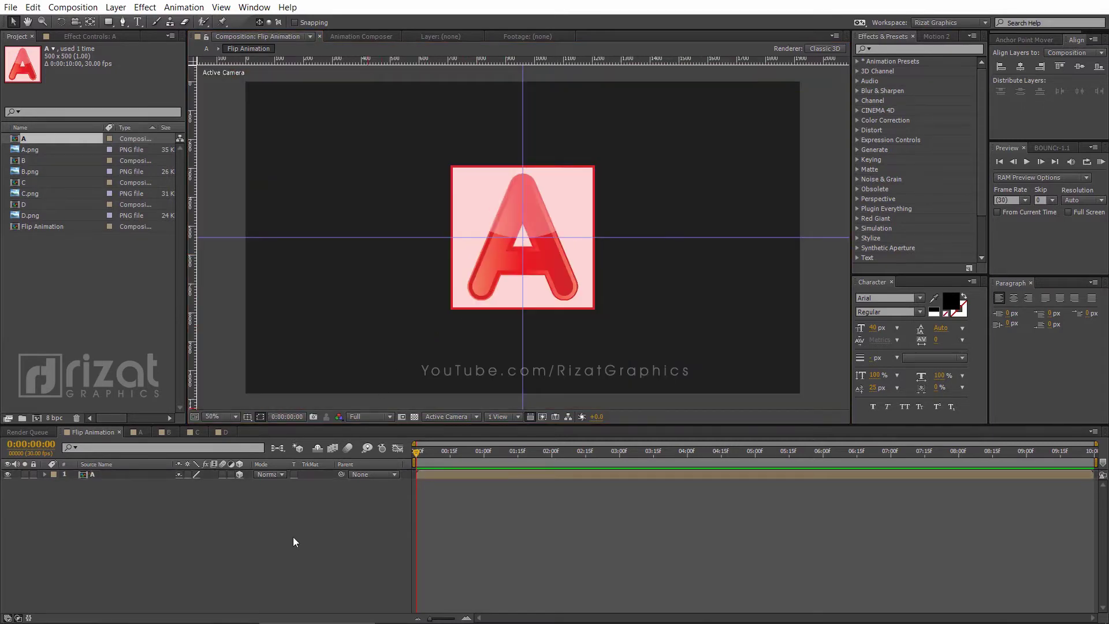
- Duplicate layer A and draw a rectangular mask on the lower layer covering the frame's upper half down to the horizontal guide
click(126, 476)
key(ctrl+d)
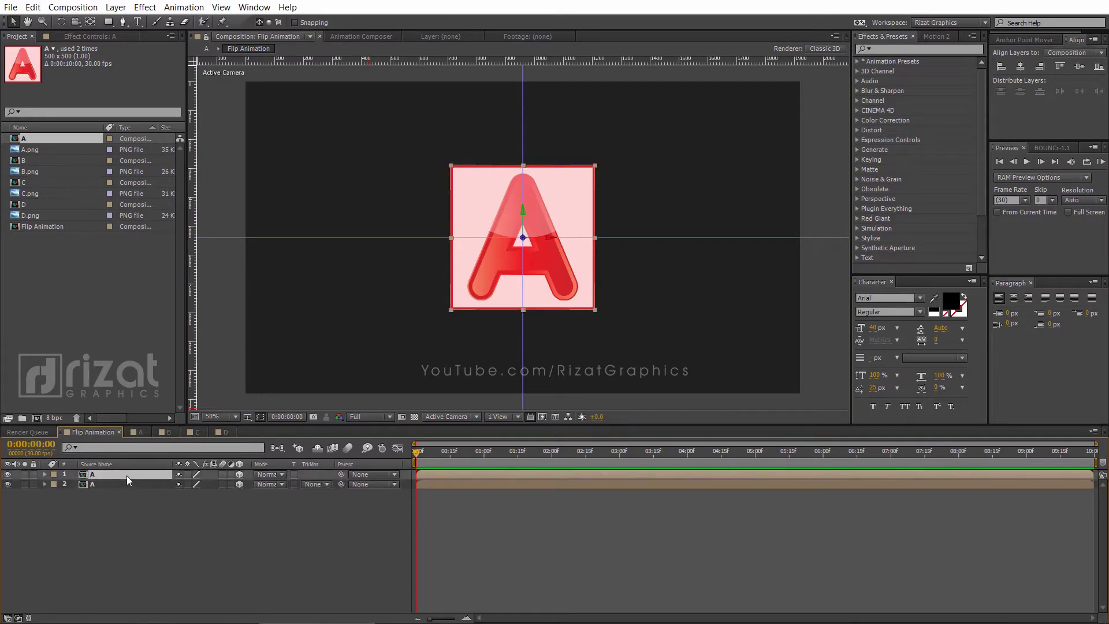
click(123, 481)
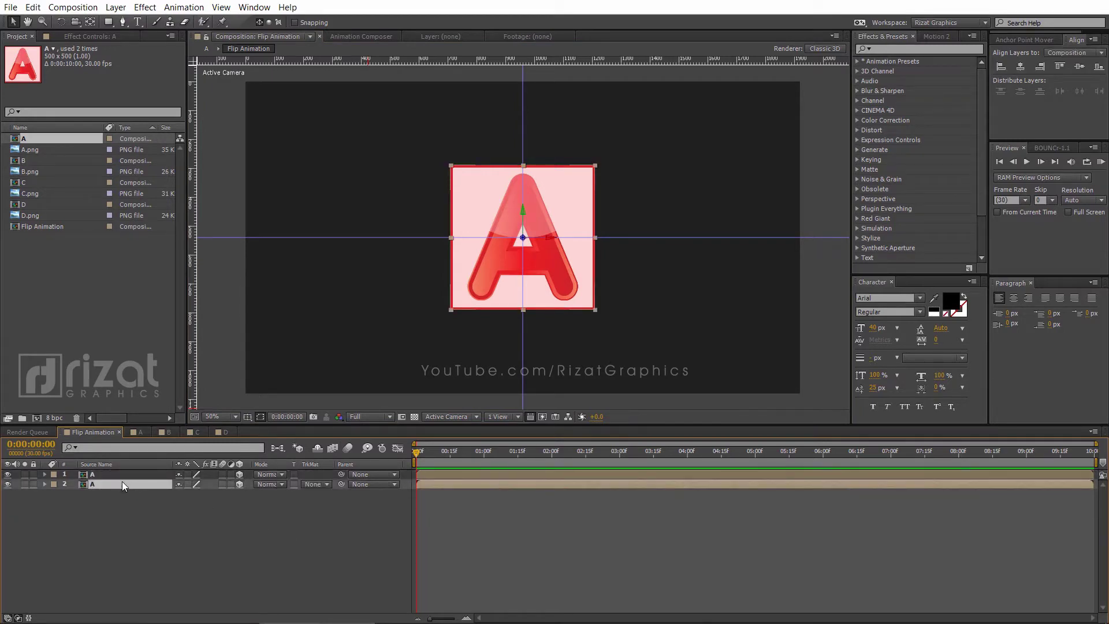
drag(113, 22, 145, 26)
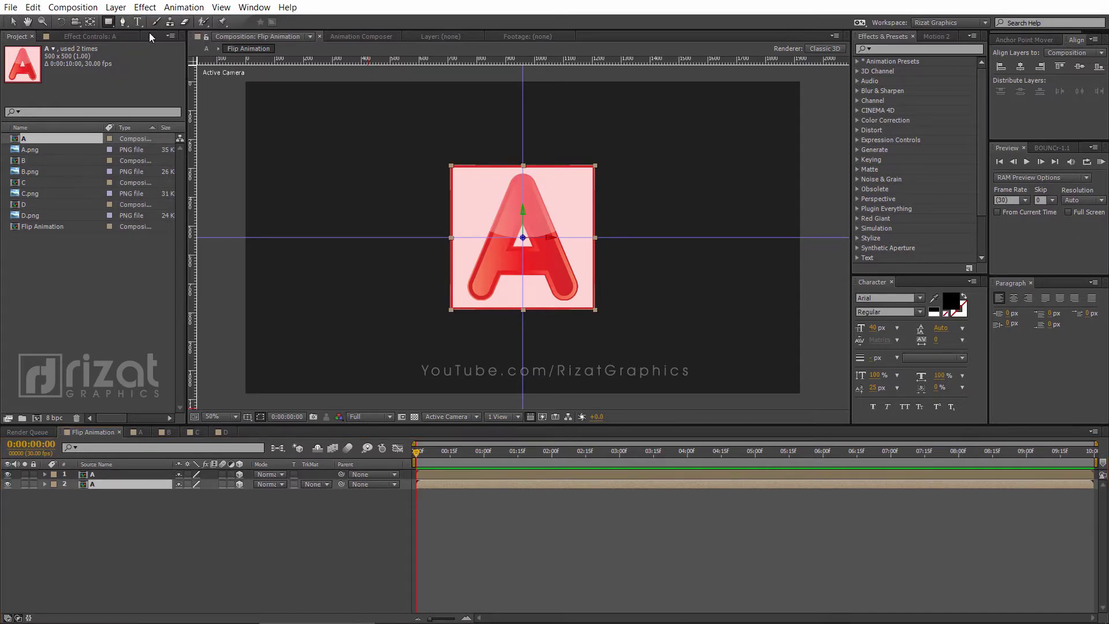
drag(242, 76, 808, 239)
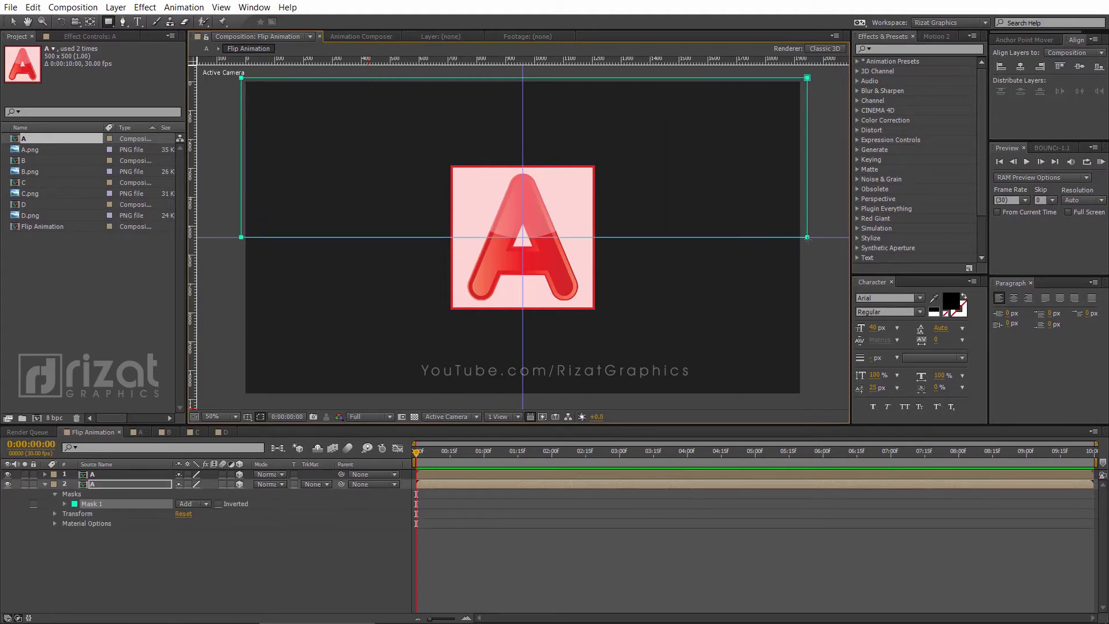
- Draw a rectangular mask on layer 1 covering the frame's lower half below the guide, and collapse both layers' properties
click(130, 473)
drag(239, 237, 810, 399)
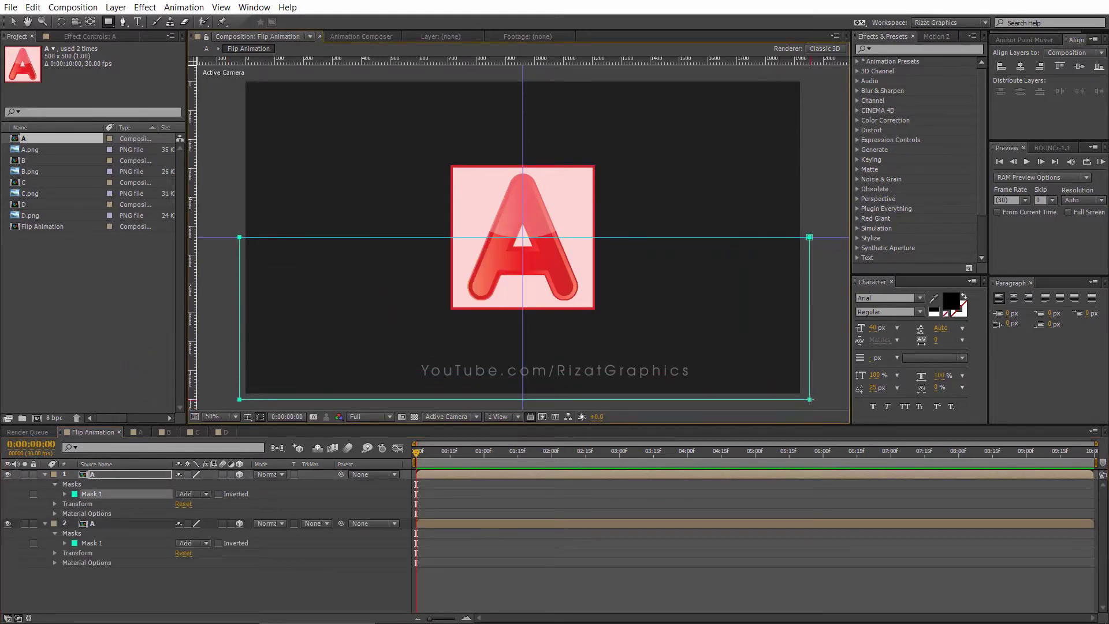
click(44, 474)
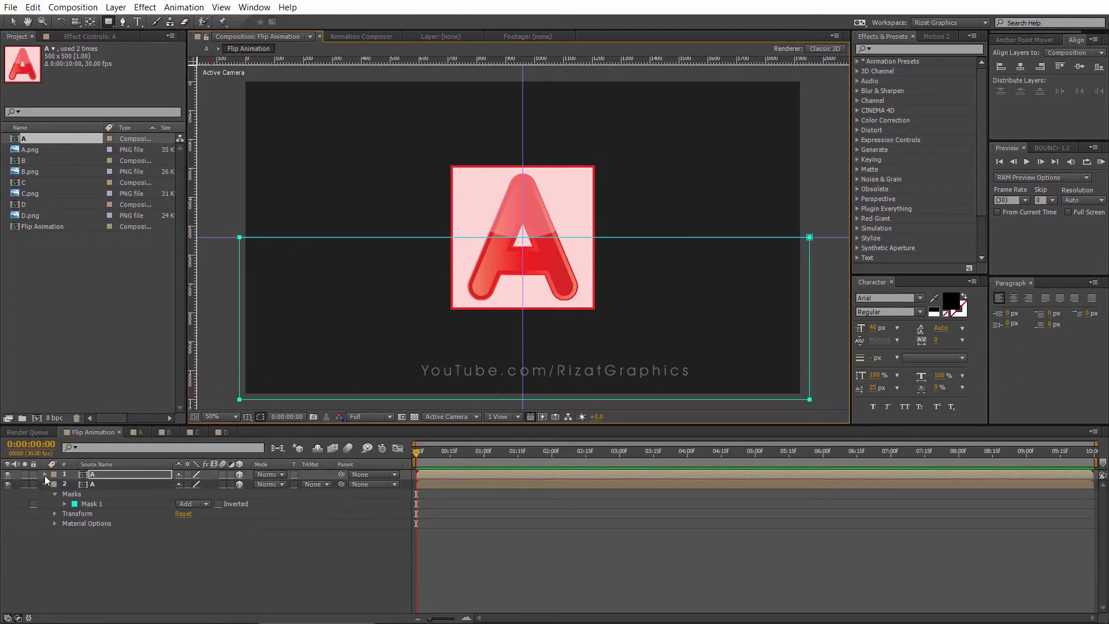
click(46, 484)
- Add an X Rotation keyframe at 0:00:00:00 on layer 1 and set it to -180°
click(93, 473)
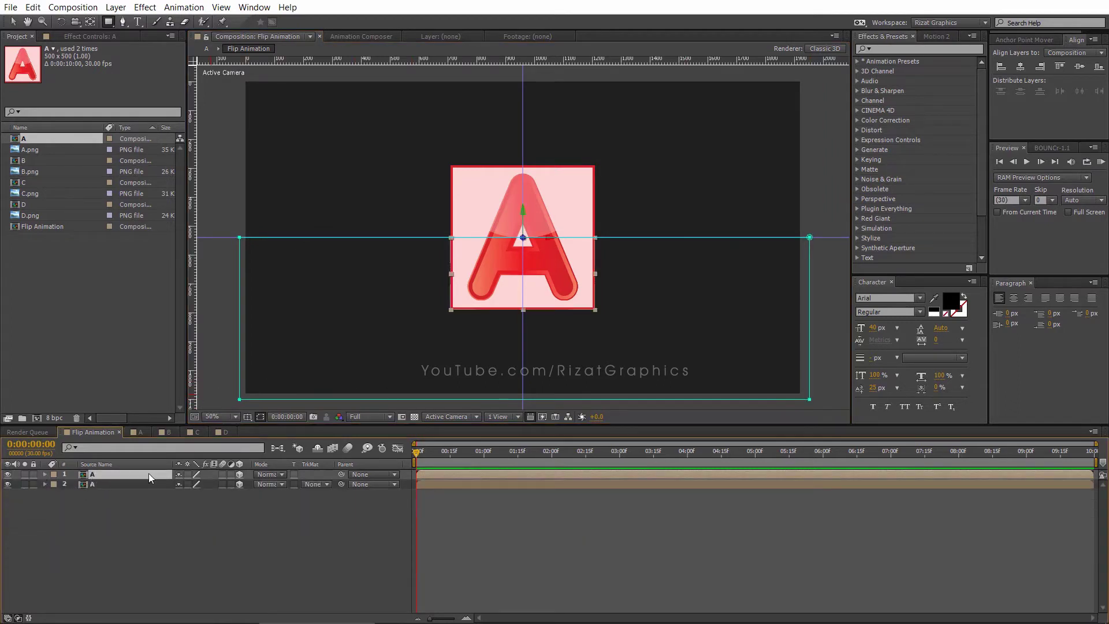
key(r)
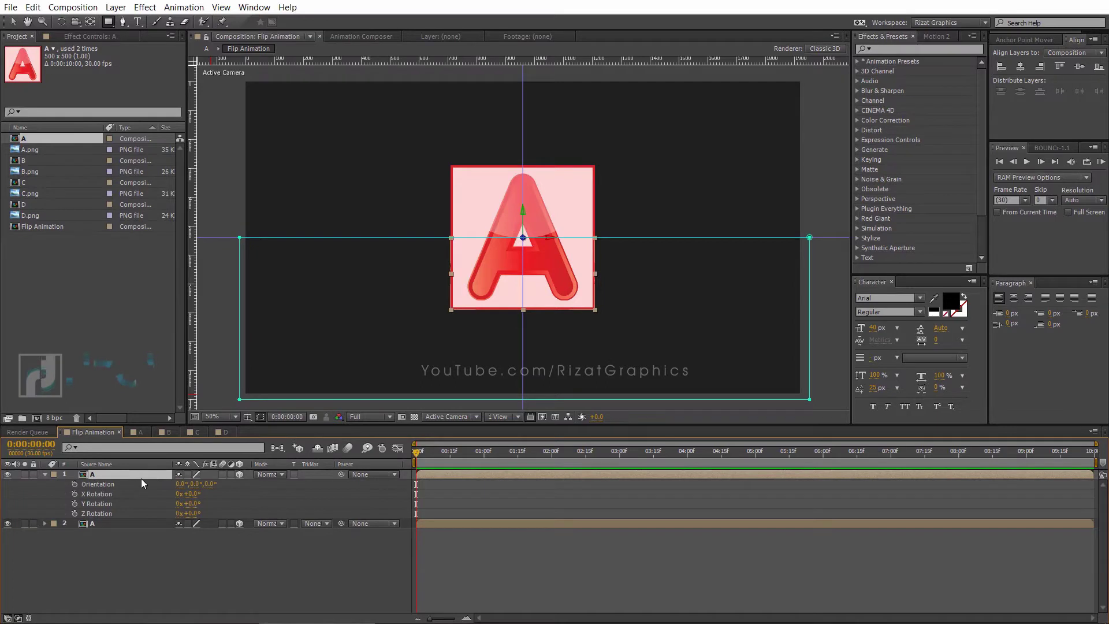
click(75, 494)
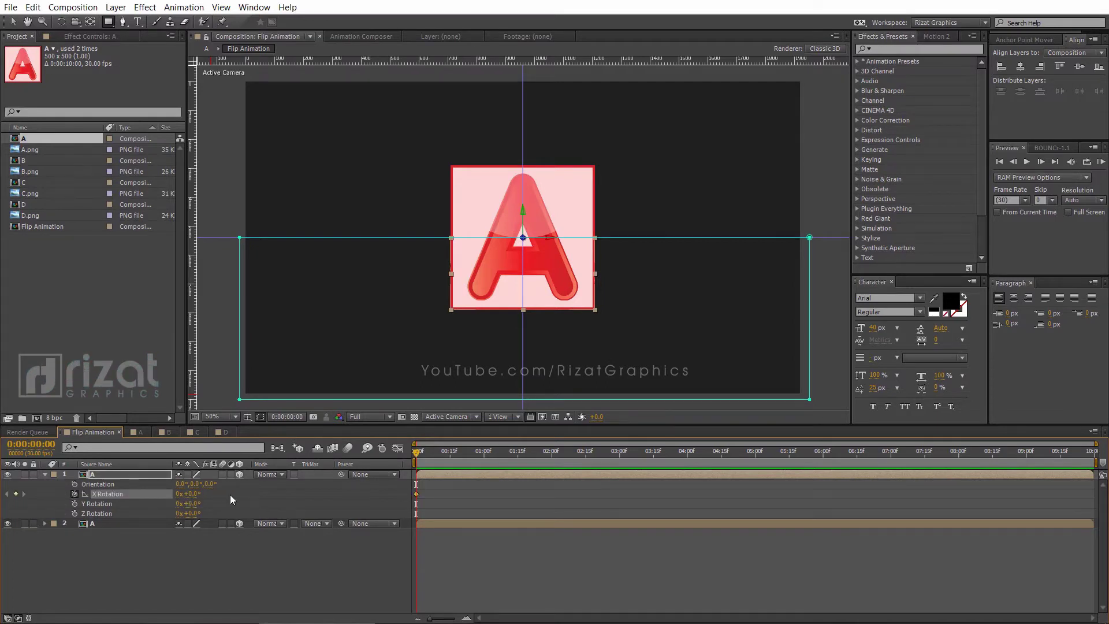
click(194, 494)
key(Return)
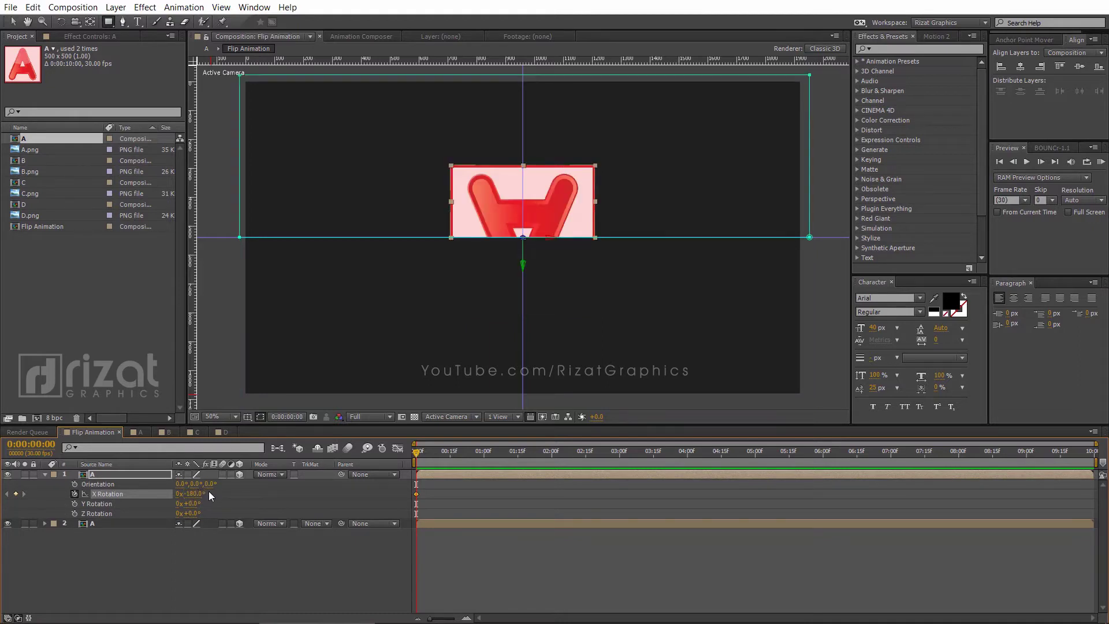
- Set layer 1's X Rotation to 0° at 0:00:01:00 and collapse the layer's properties
click(483, 455)
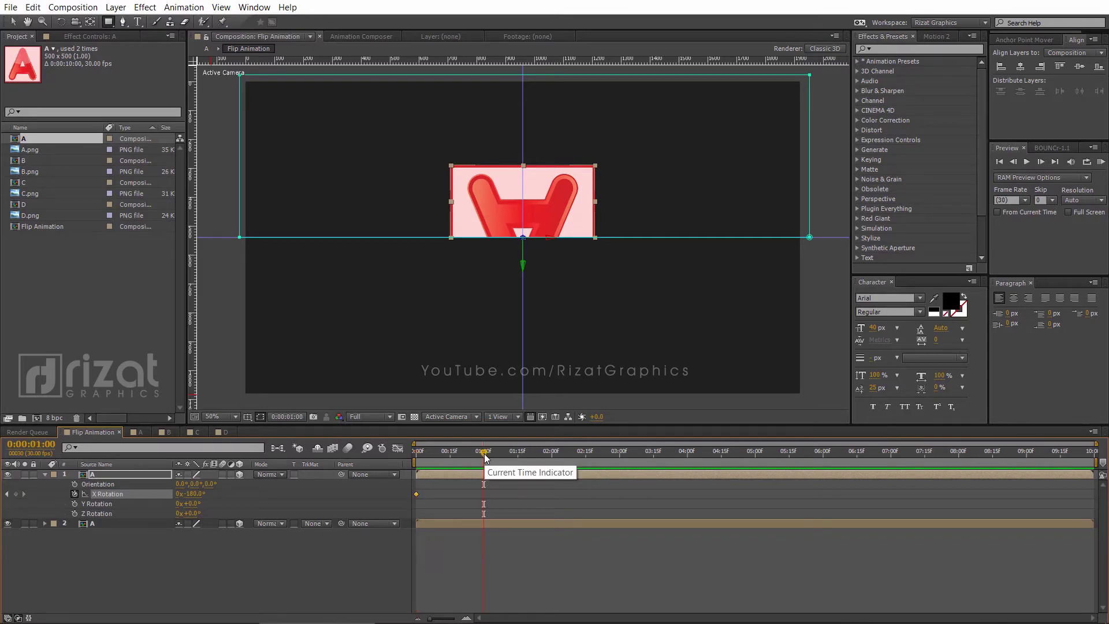
click(201, 494)
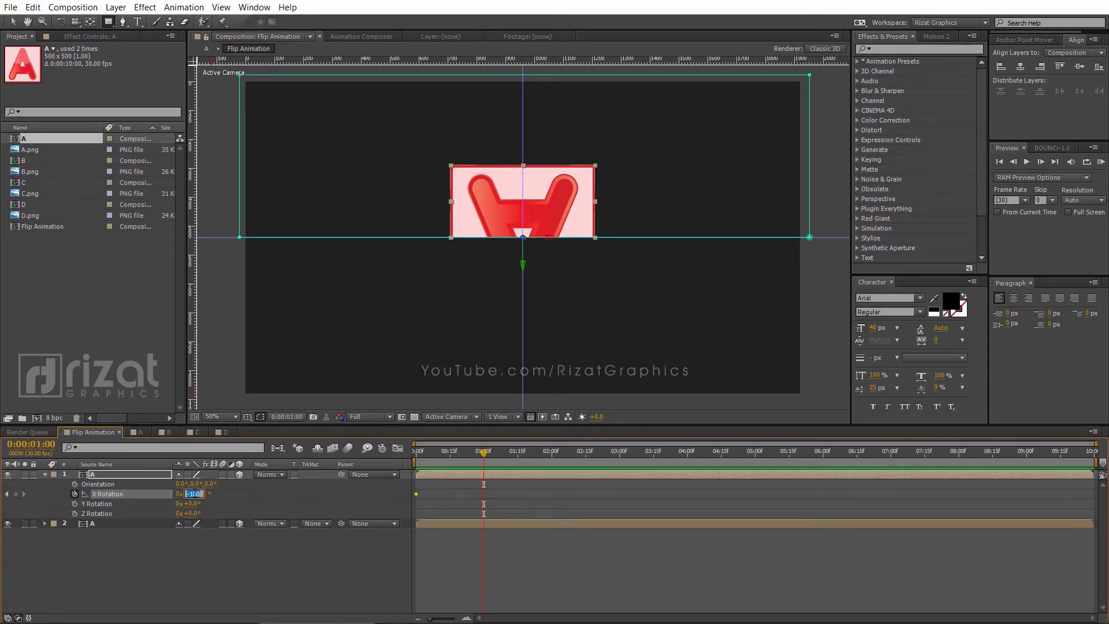
text(0)
key(Return)
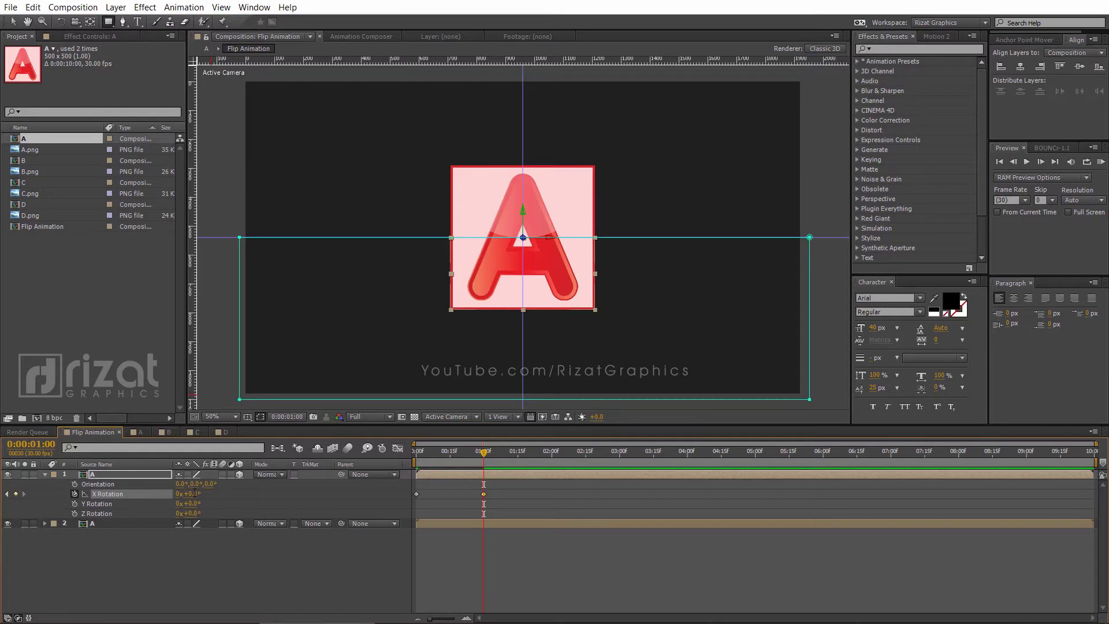
click(45, 474)
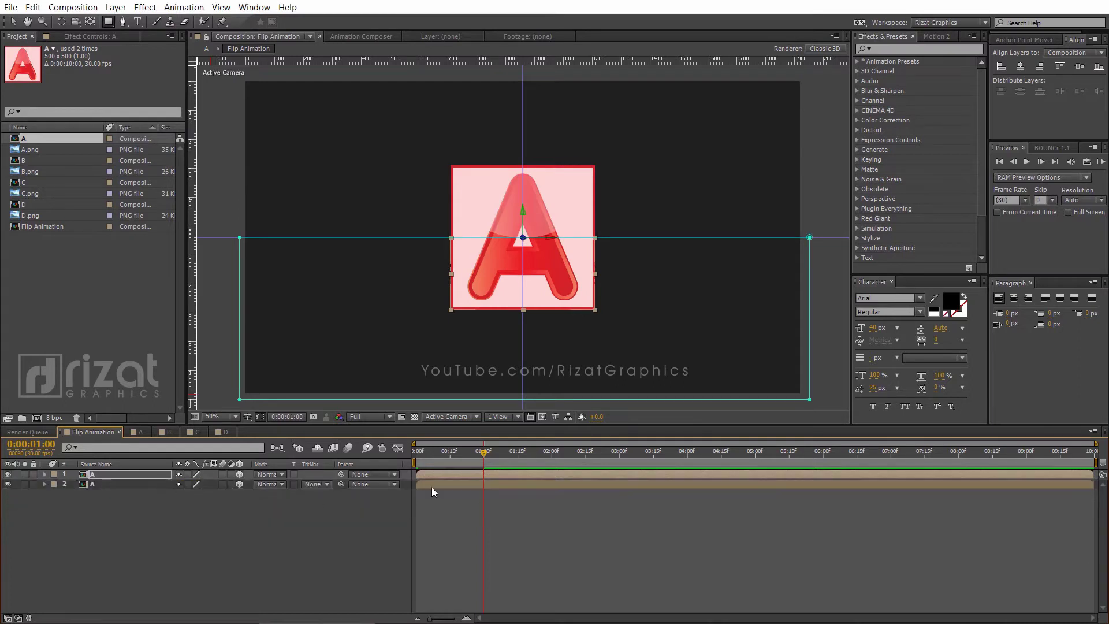
- Play the flip animation of layer A from the start of the timeline
drag(482, 457, 401, 453)
click(372, 553)
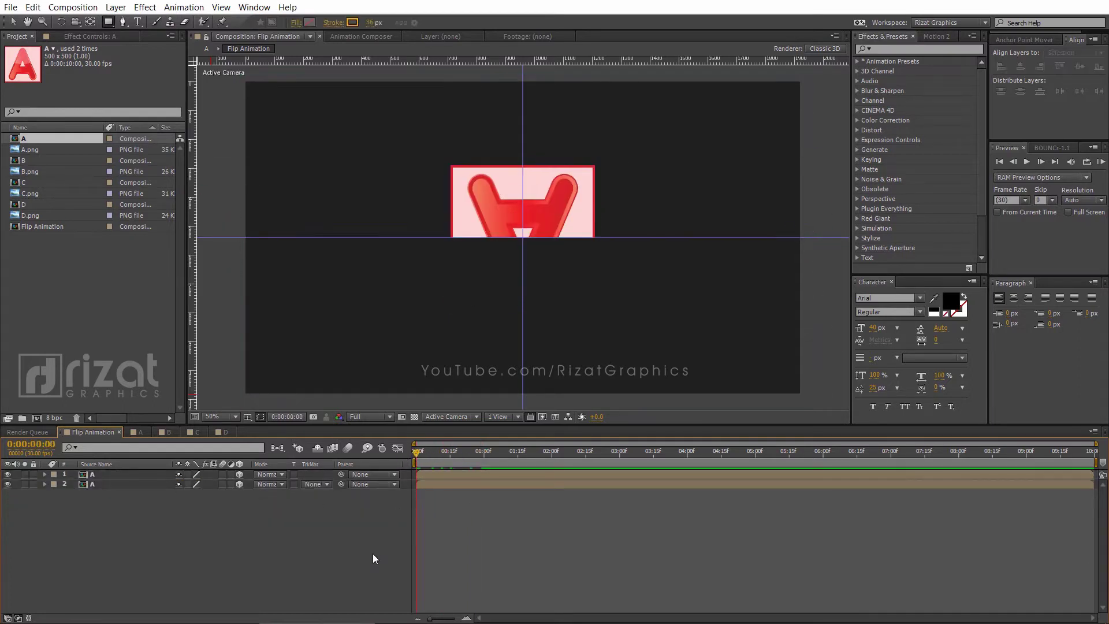
key(space)
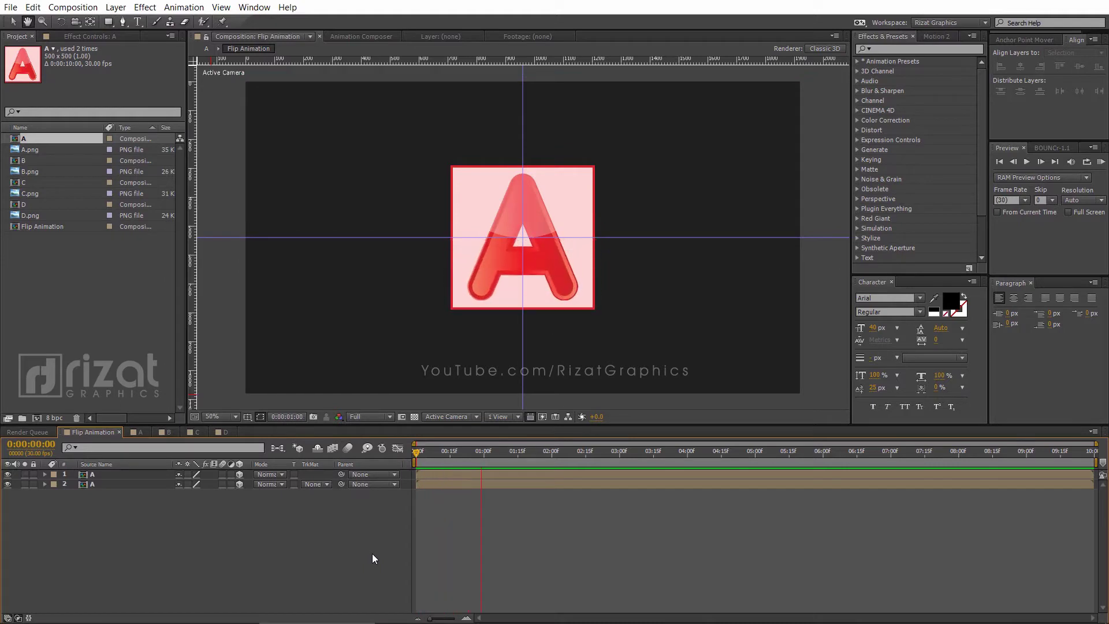
key(q)
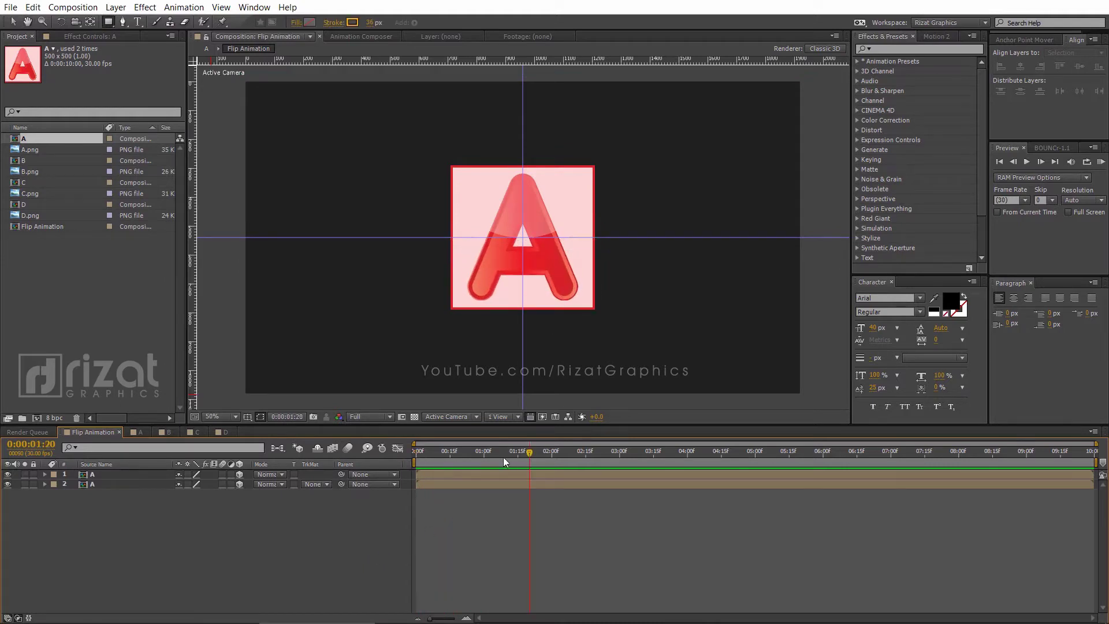
key(space)
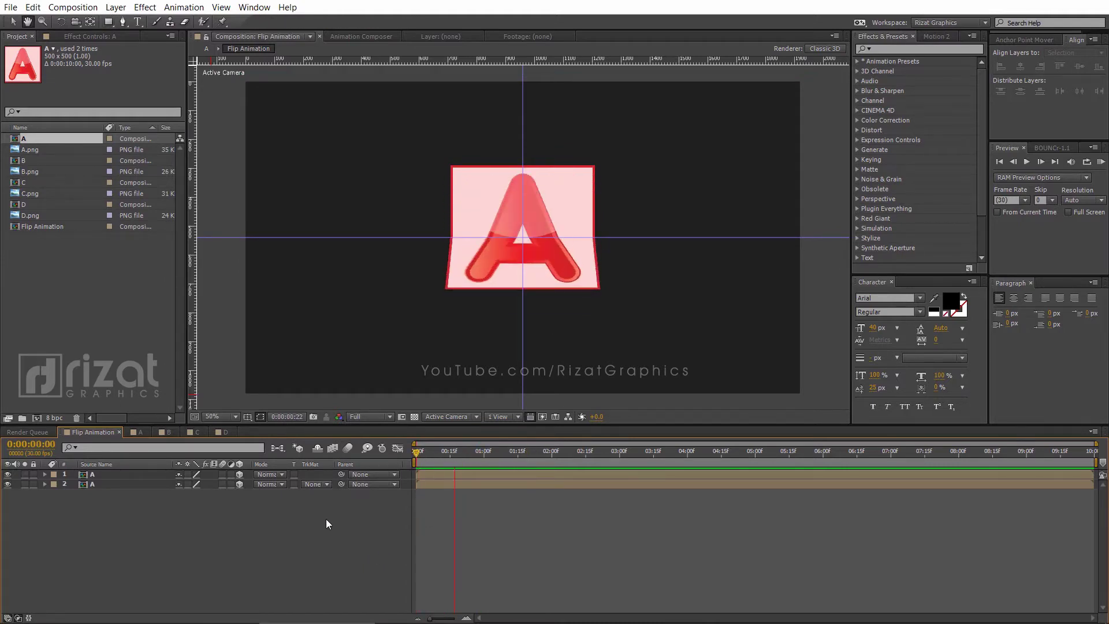
- Set layer 2's track matte to Alpha Inverted Matte "A" and preview the flip from the start
click(169, 487)
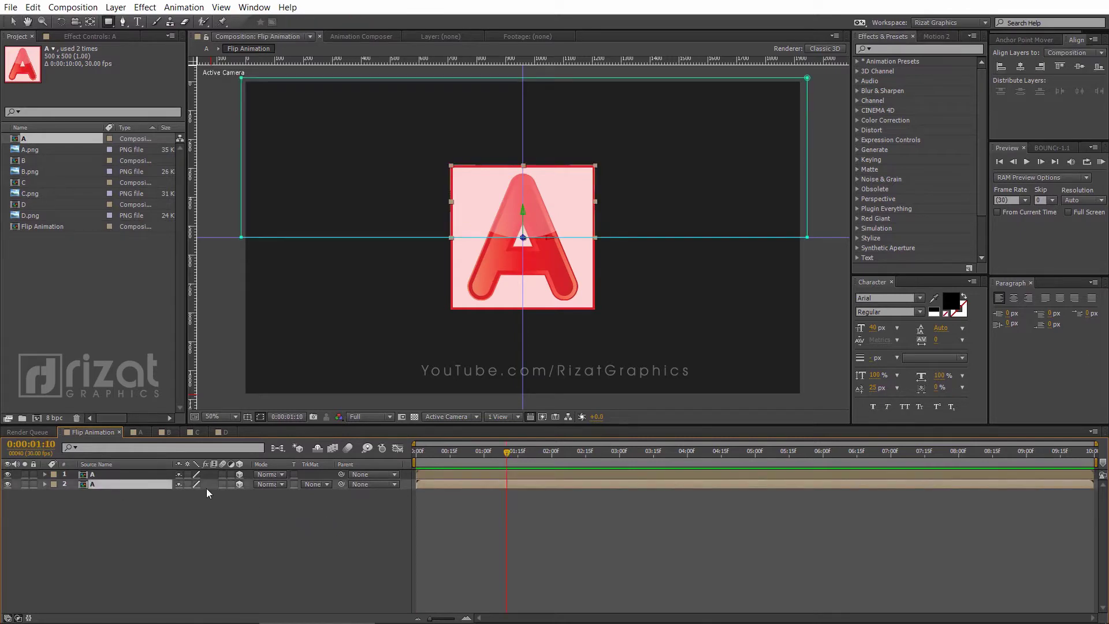
click(308, 484)
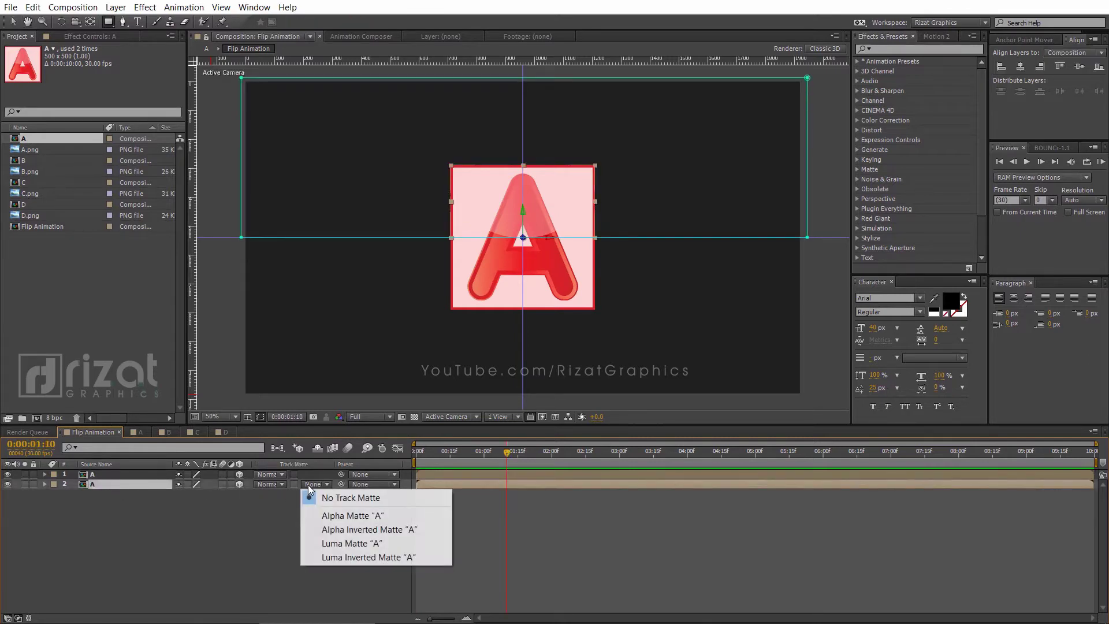
click(321, 529)
click(348, 529)
click(416, 454)
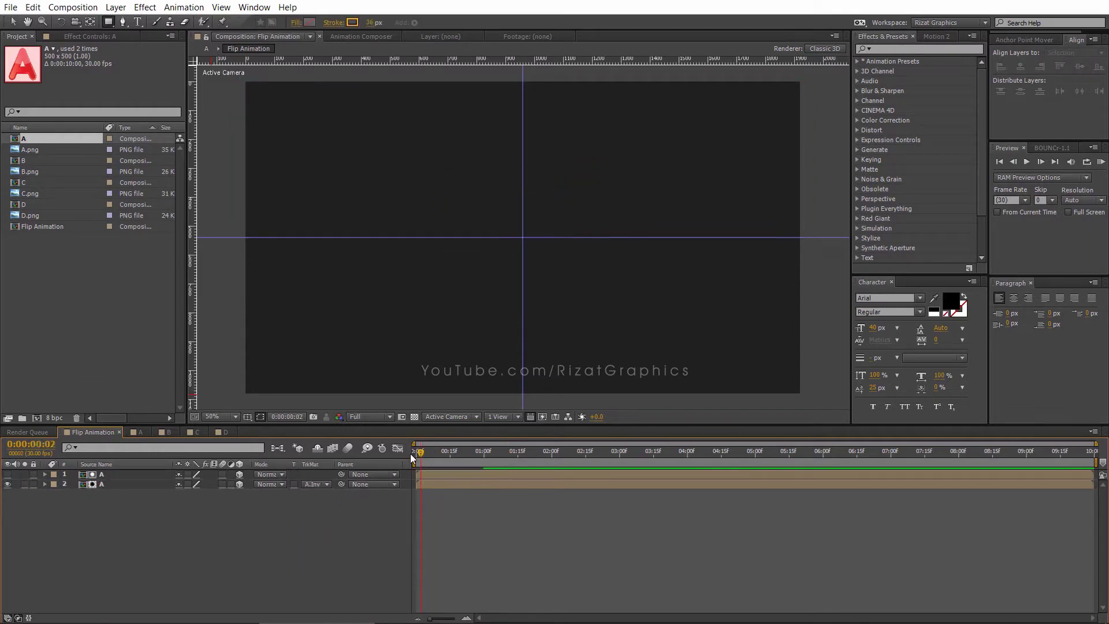
key(space)
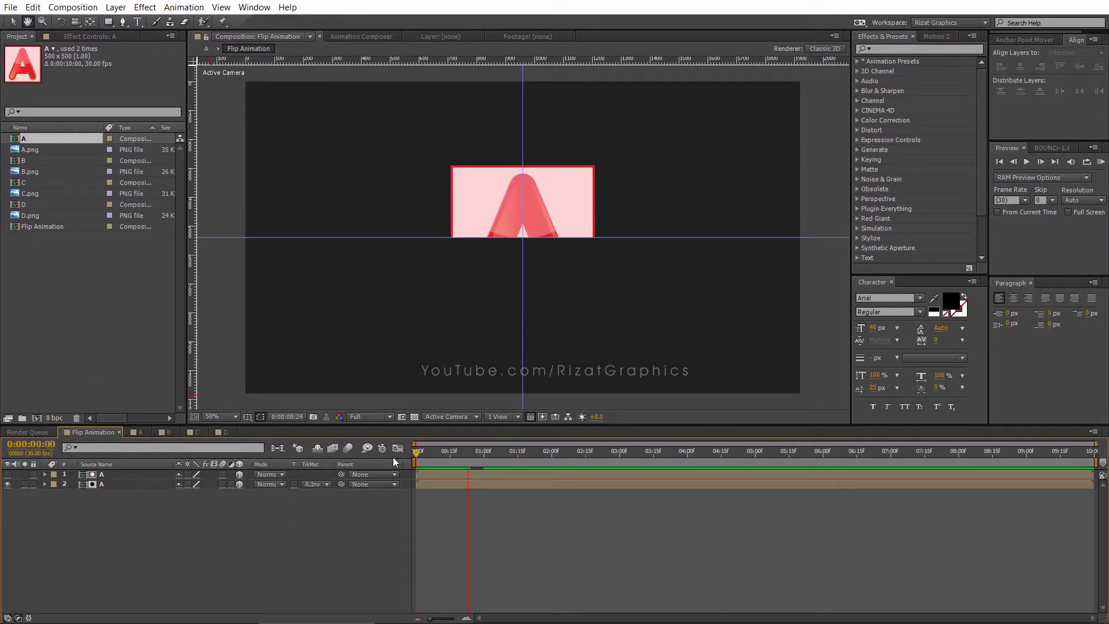
key(q)
- Split layer 1 at 0:00:00:15 and turn on the visibility of the part that starts there
drag(487, 458, 449, 456)
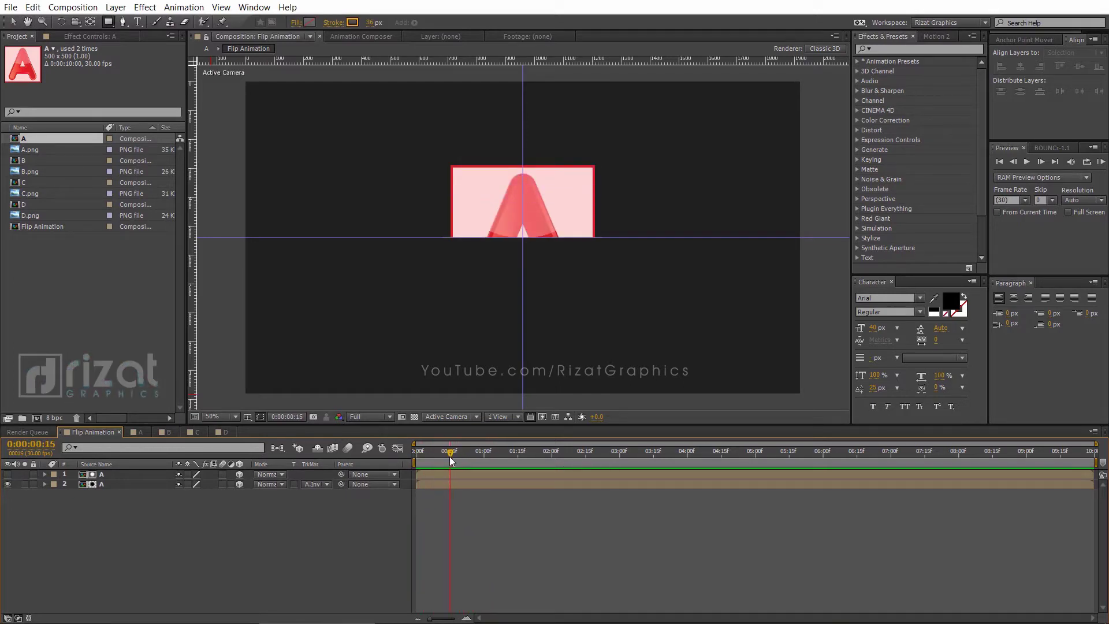
click(431, 474)
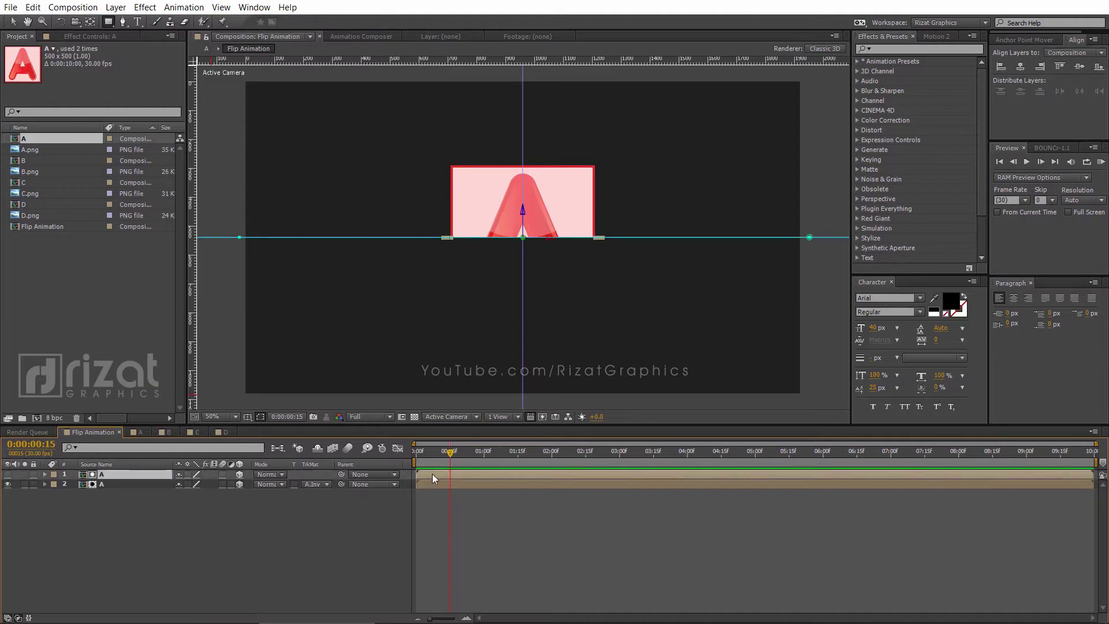
key(ctrl+d)
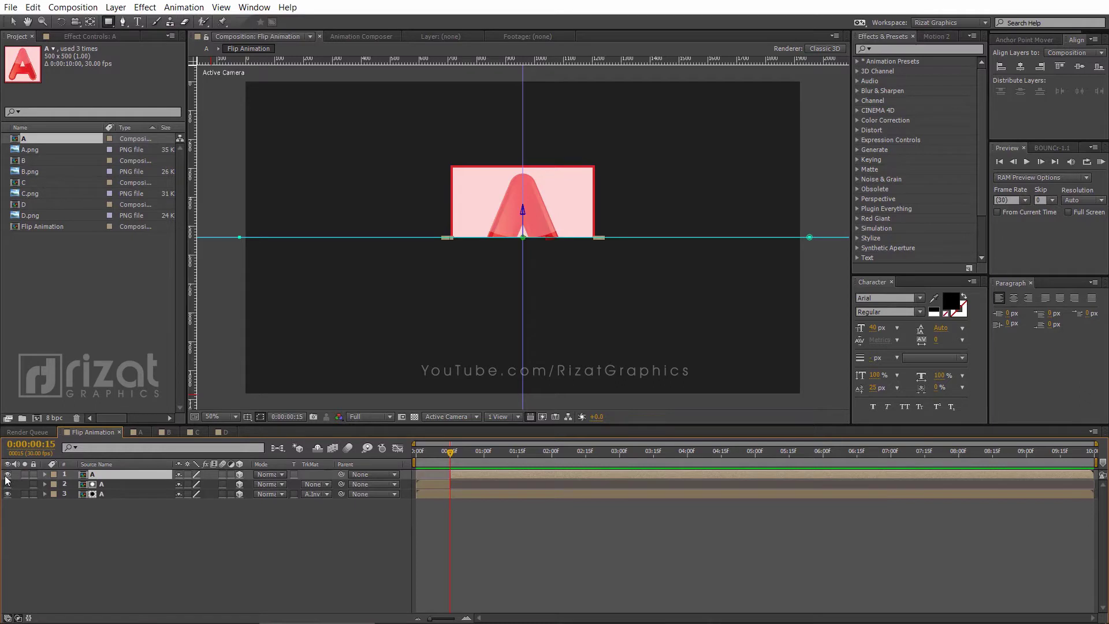
click(190, 524)
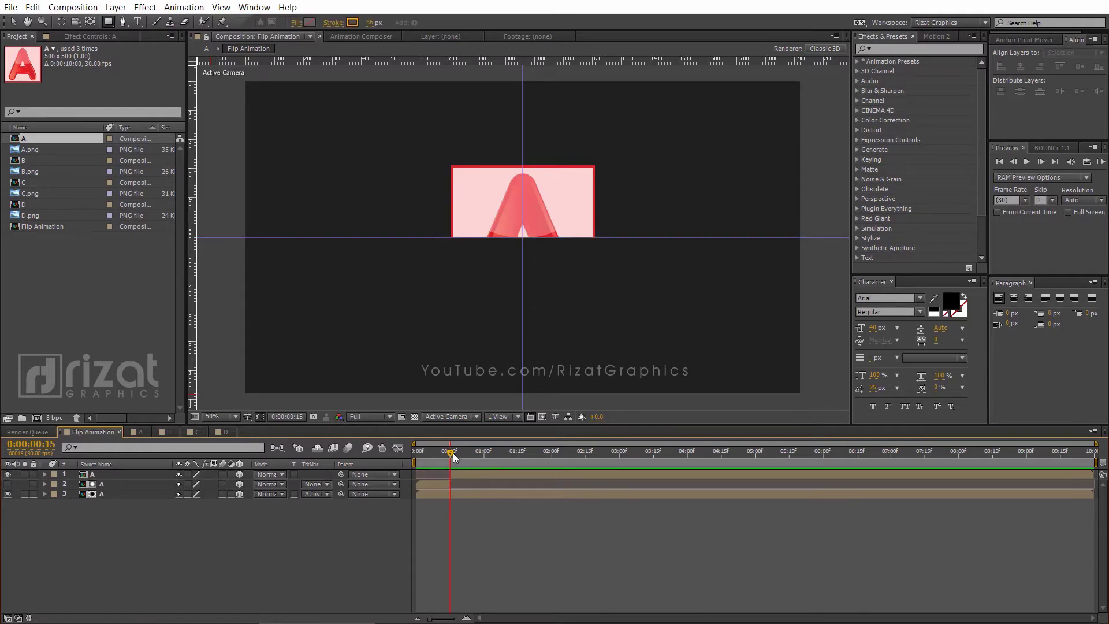
- Parent both split parts of the flipping half, layers 1 and 2, to layer 3
mouse_move(466, 451)
mouse_down()
mouse_move(486, 452)
mouse_move(400, 449)
mouse_move(469, 457)
mouse_up()
click(115, 473)
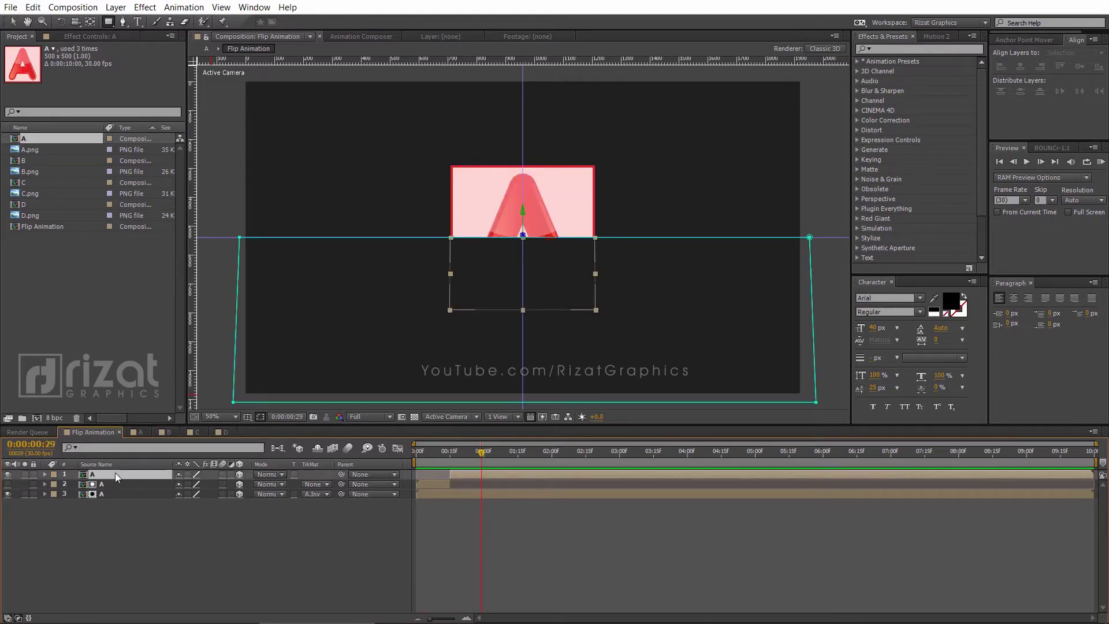
ctrl+click(108, 485)
drag(340, 474, 154, 494)
click(210, 538)
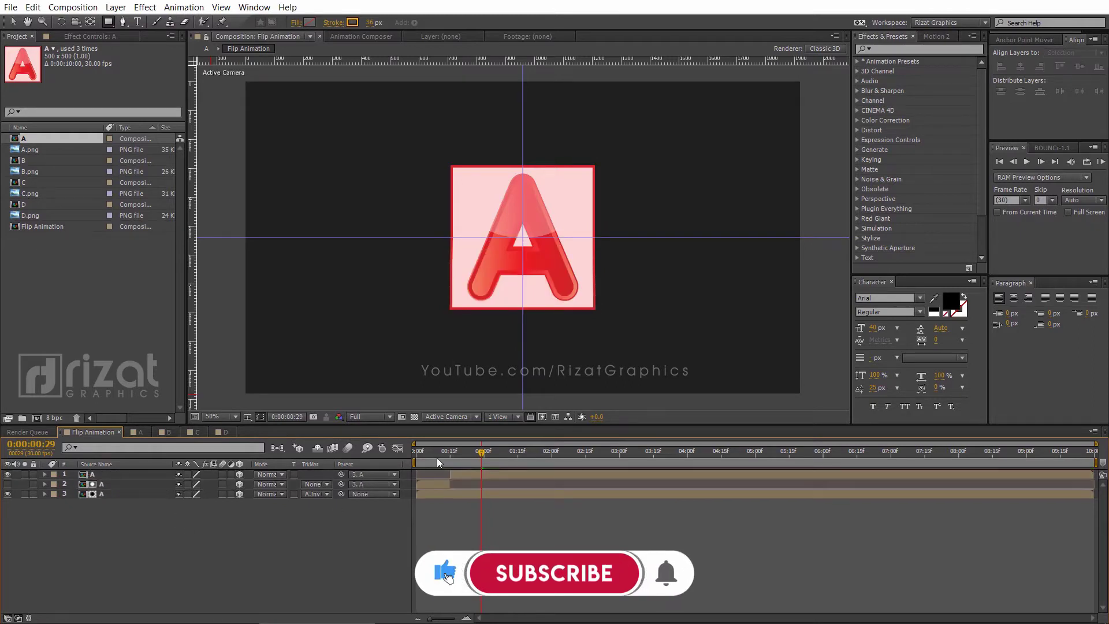
- RAM preview the flip with the work area ending at 0:00:01:29, and extend the work area back to the composition's end
drag(435, 456, 415, 455)
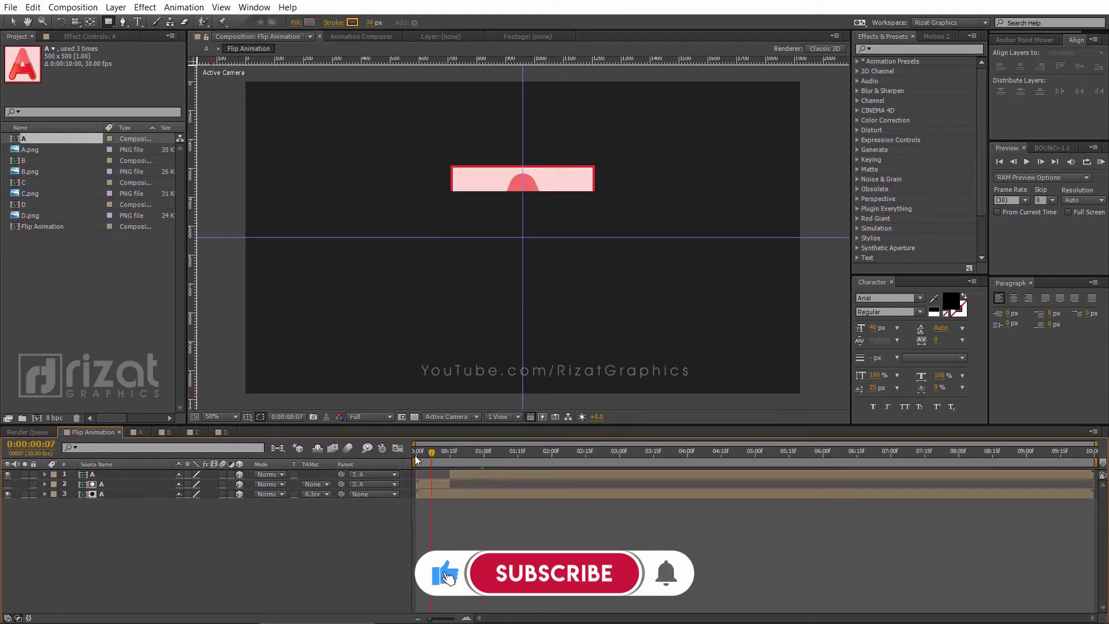
click(550, 453)
key(n)
click(1103, 162)
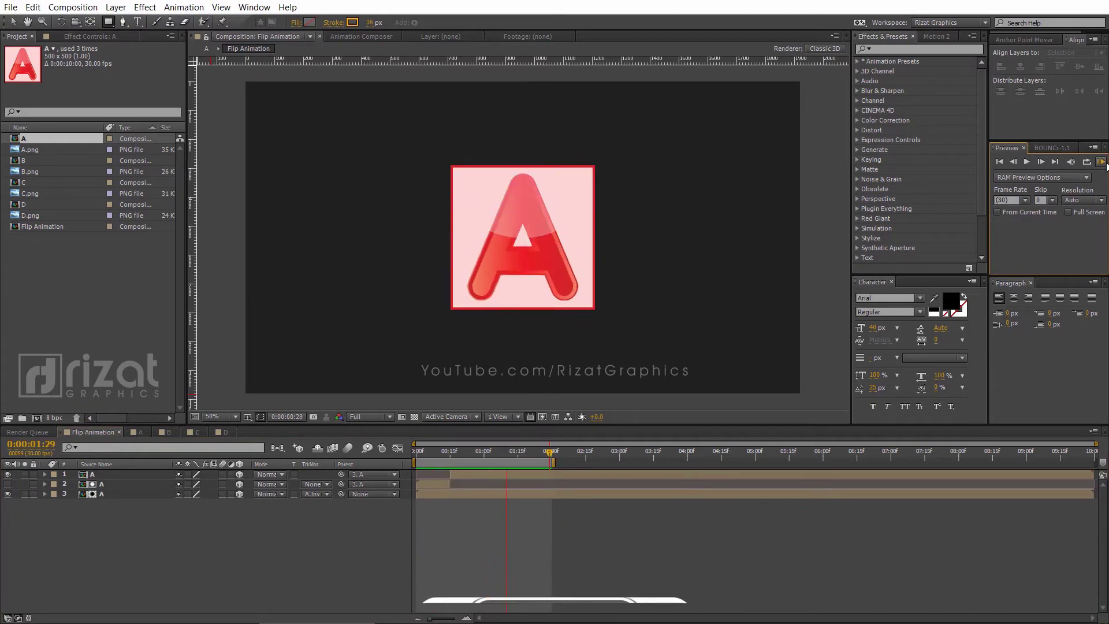
key(space)
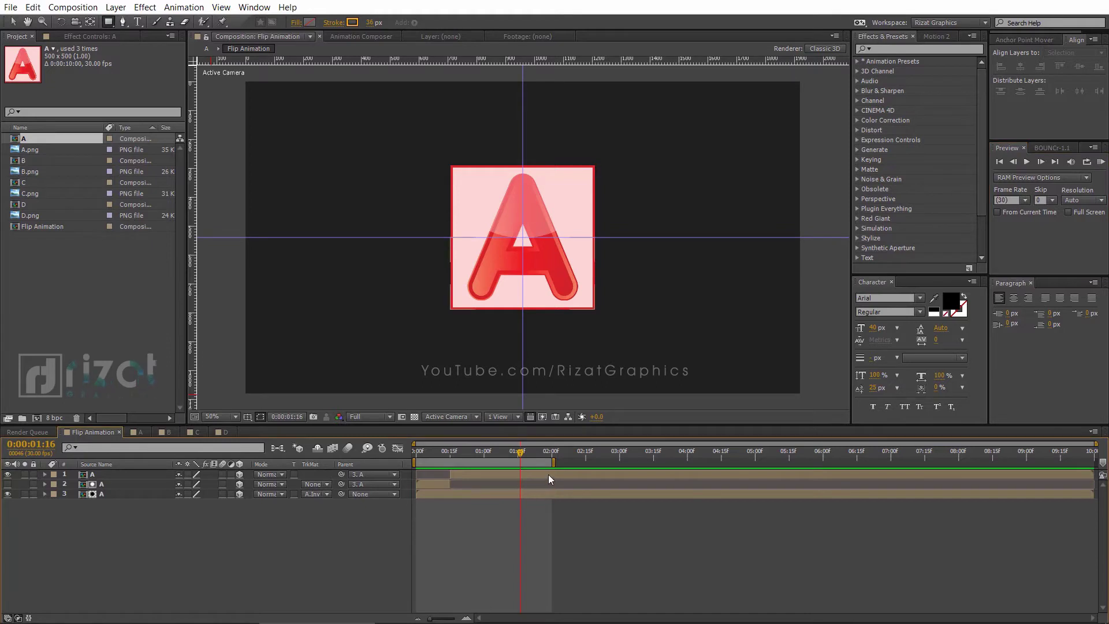
drag(553, 462, 1093, 462)
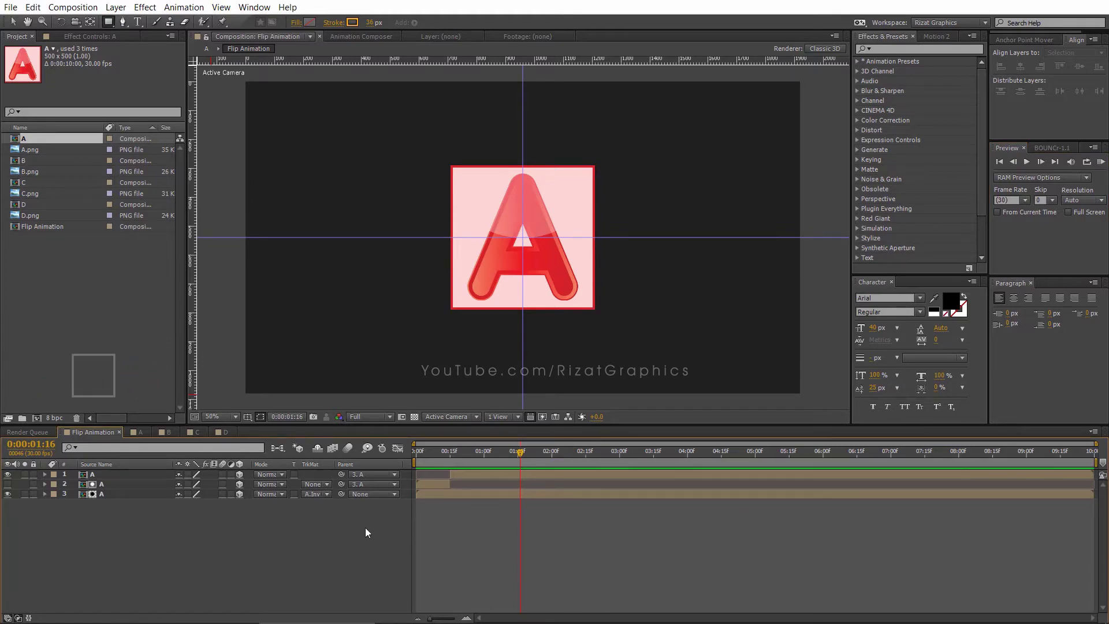
- Return to 0:00:00:00, and lock and hide A layers 1 and 3
drag(418, 452, 394, 447)
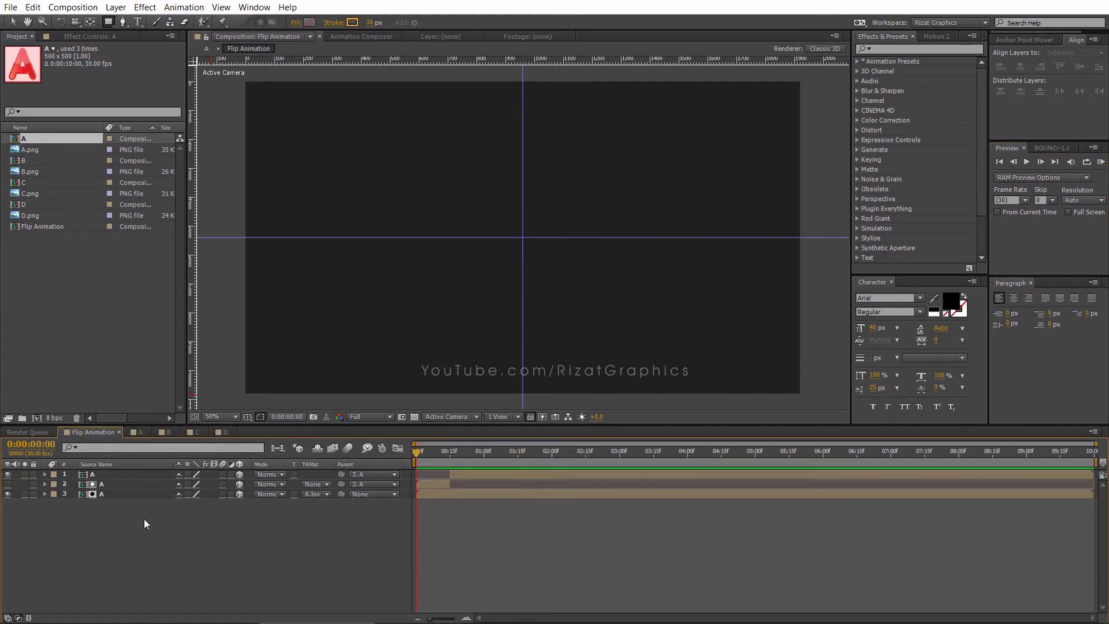
click(32, 494)
click(9, 473)
click(9, 494)
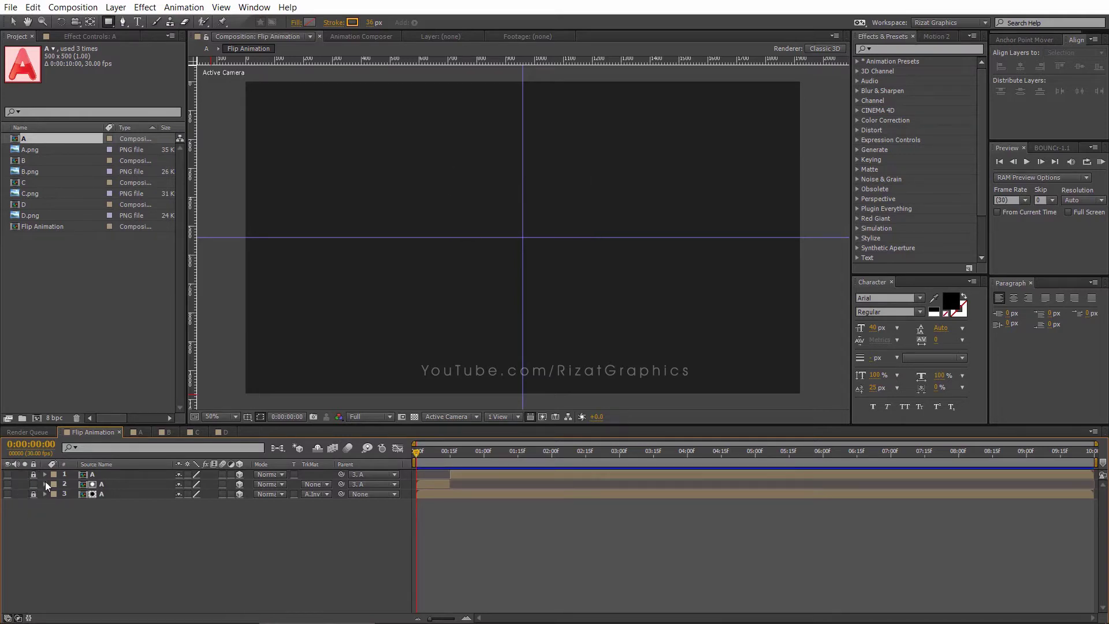
- Add composition B at the top of the Flip Animation timeline and make it a 3D layer
click(24, 161)
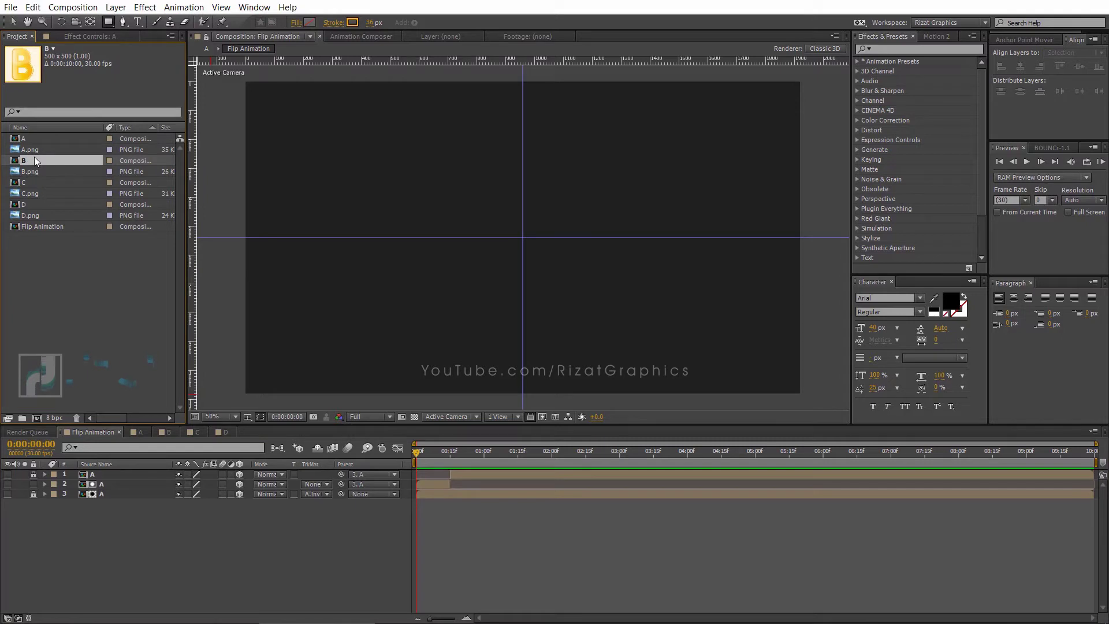
drag(57, 400, 61, 470)
click(230, 542)
click(115, 473)
click(239, 474)
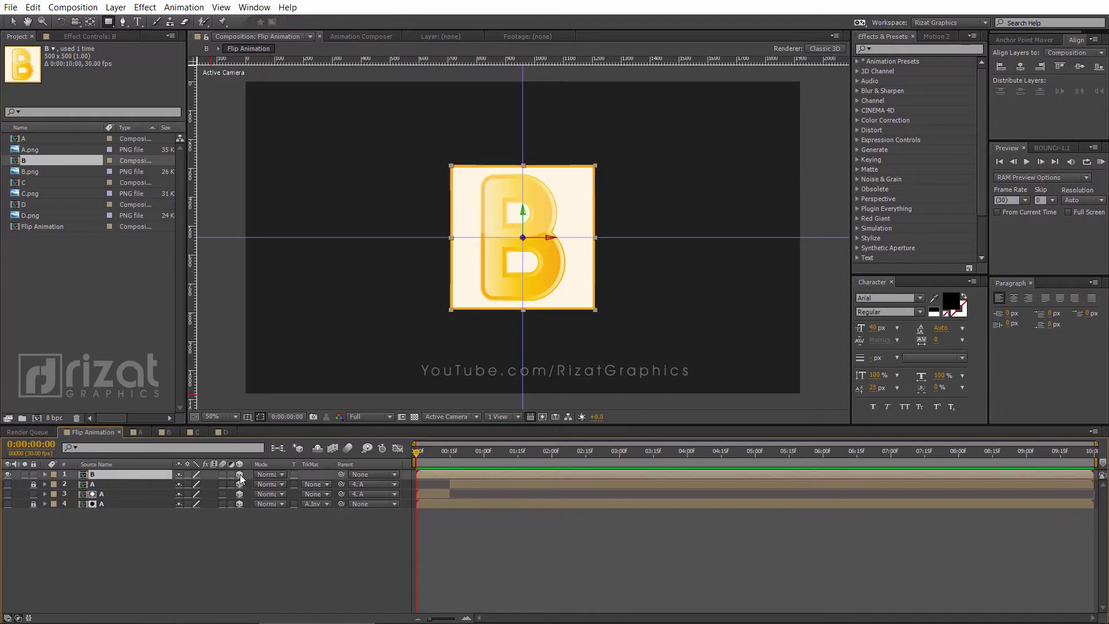
- Duplicate layer B and draw a rectangular mask on the lower copy covering the frame's left half up to the vertical guide
key(ctrl+d)
click(142, 483)
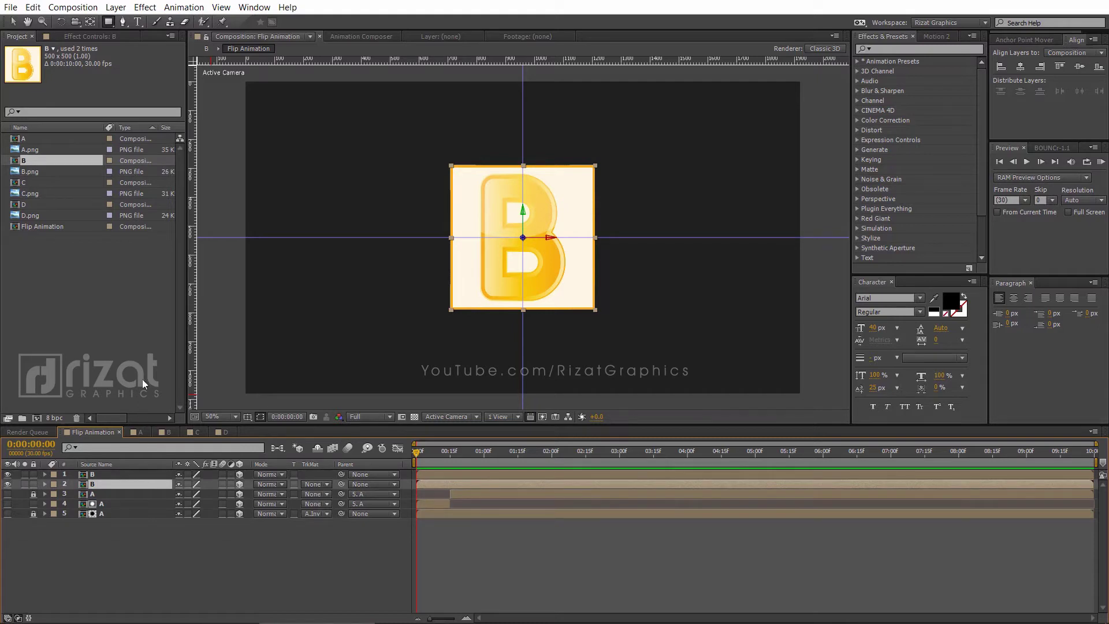
click(113, 22)
click(156, 21)
drag(242, 75, 522, 400)
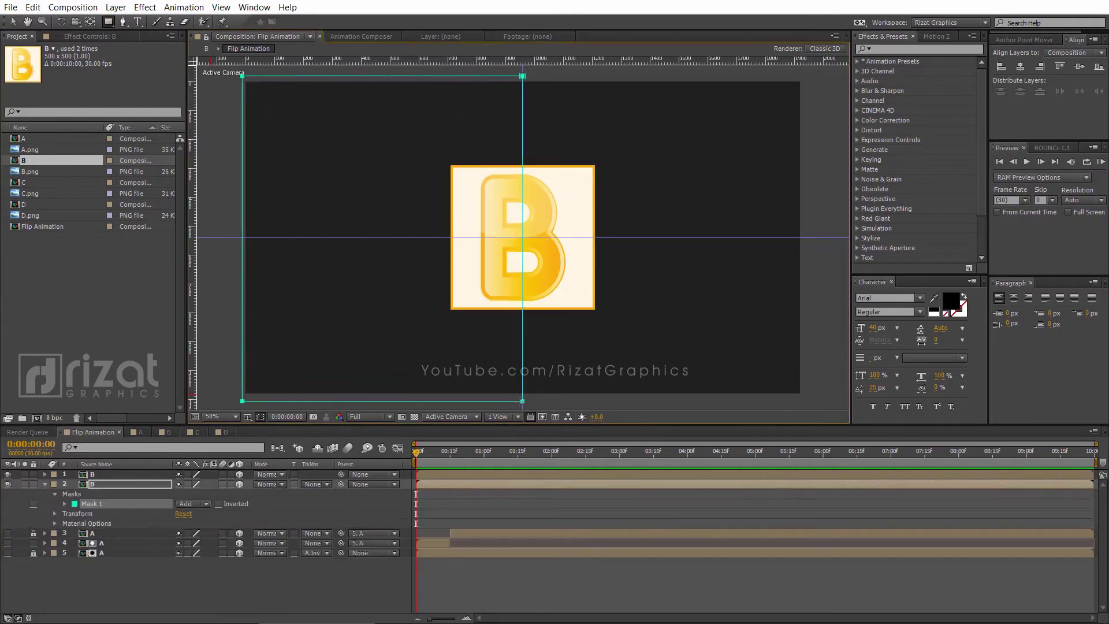
- Draw a rectangular mask on the upper B layer covering the frame's right half, and collapse both B layers' properties
click(113, 472)
drag(523, 73, 806, 400)
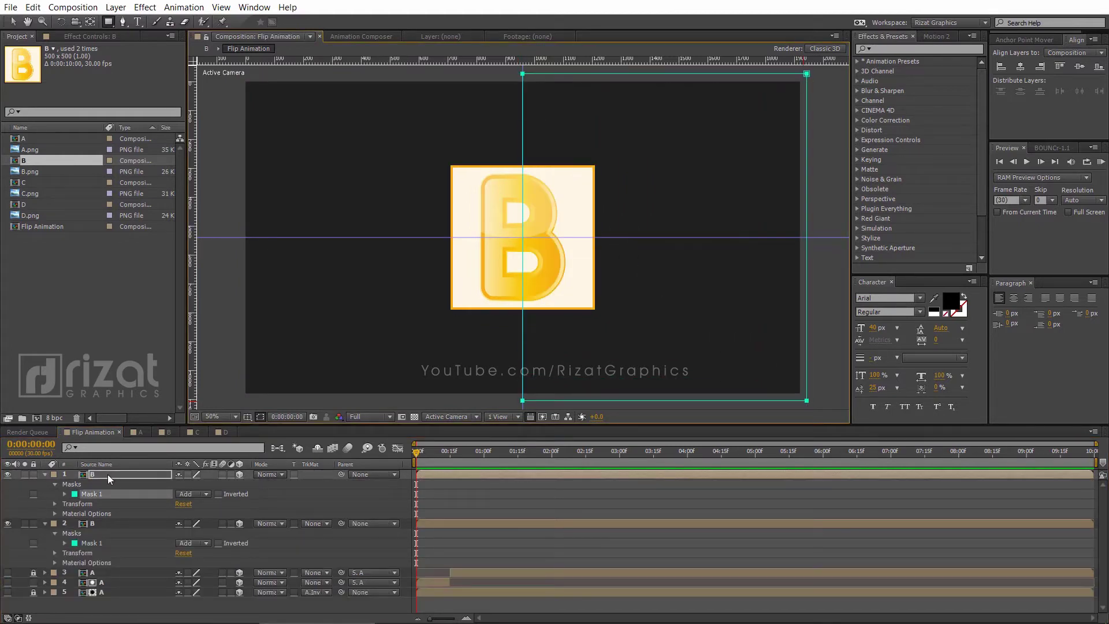
click(45, 474)
click(45, 484)
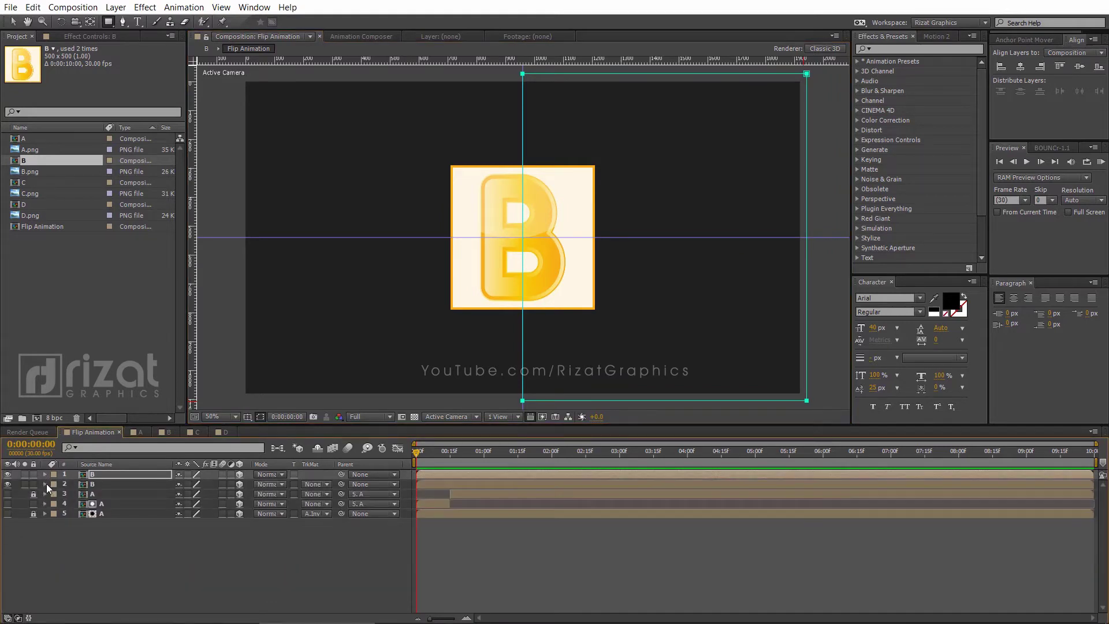
- Add a Y Rotation keyframe at 0:00:00:00 on the upper B layer and set it to 180°
click(98, 477)
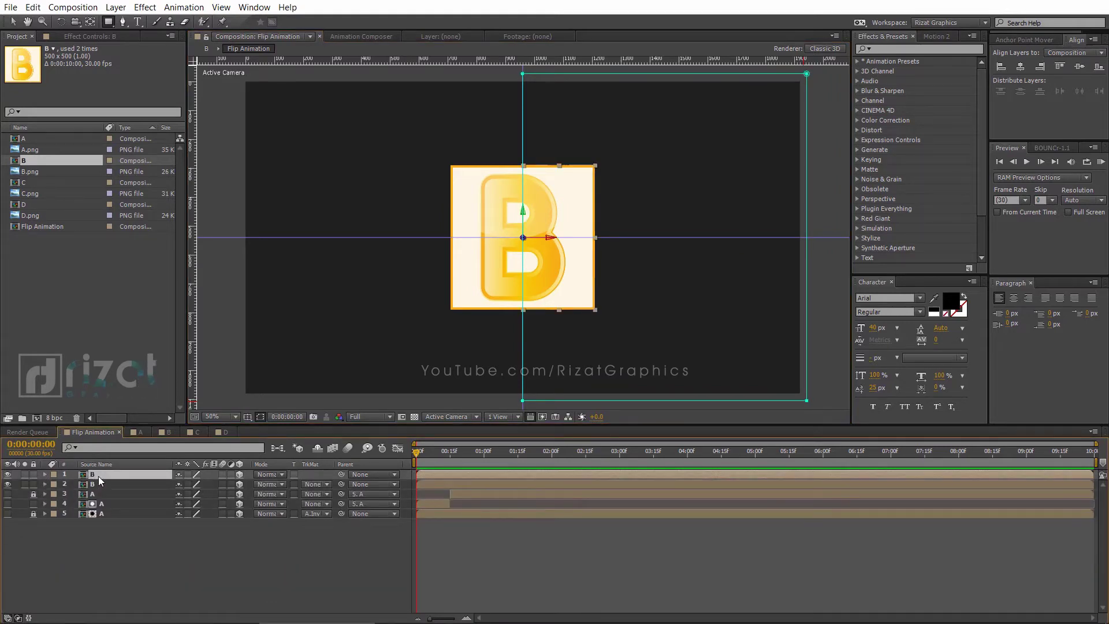
key(r)
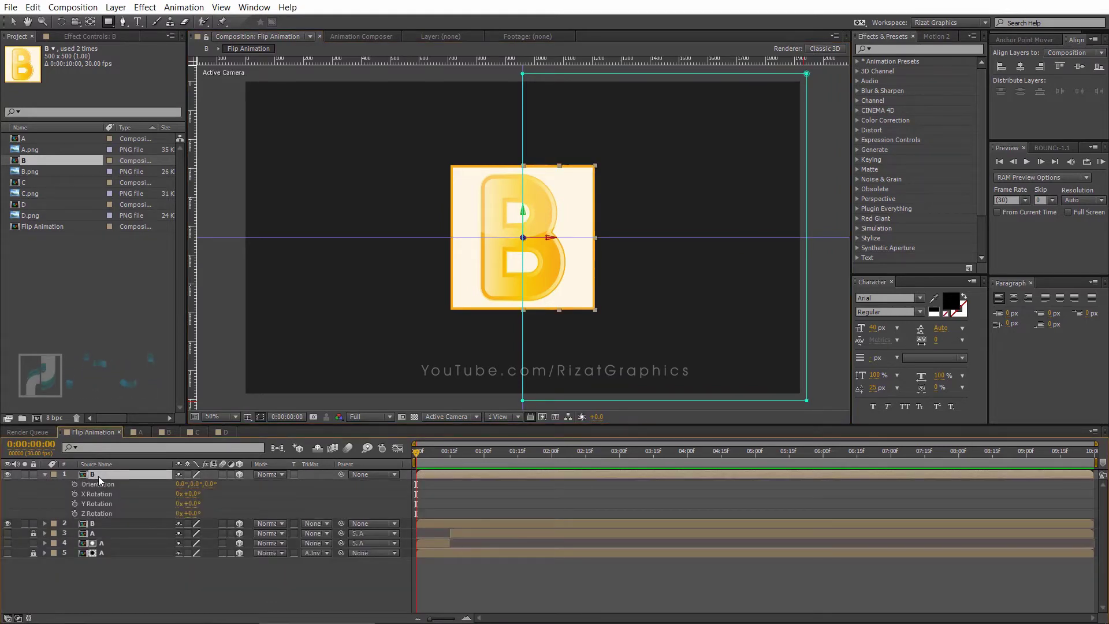
click(75, 502)
click(194, 504)
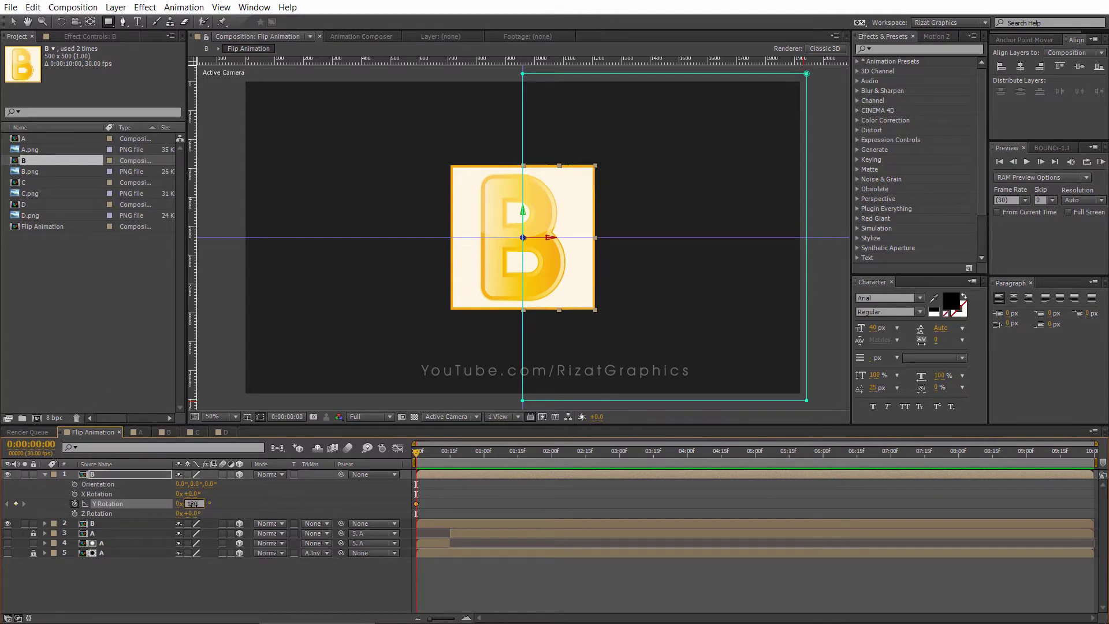
key(Return)
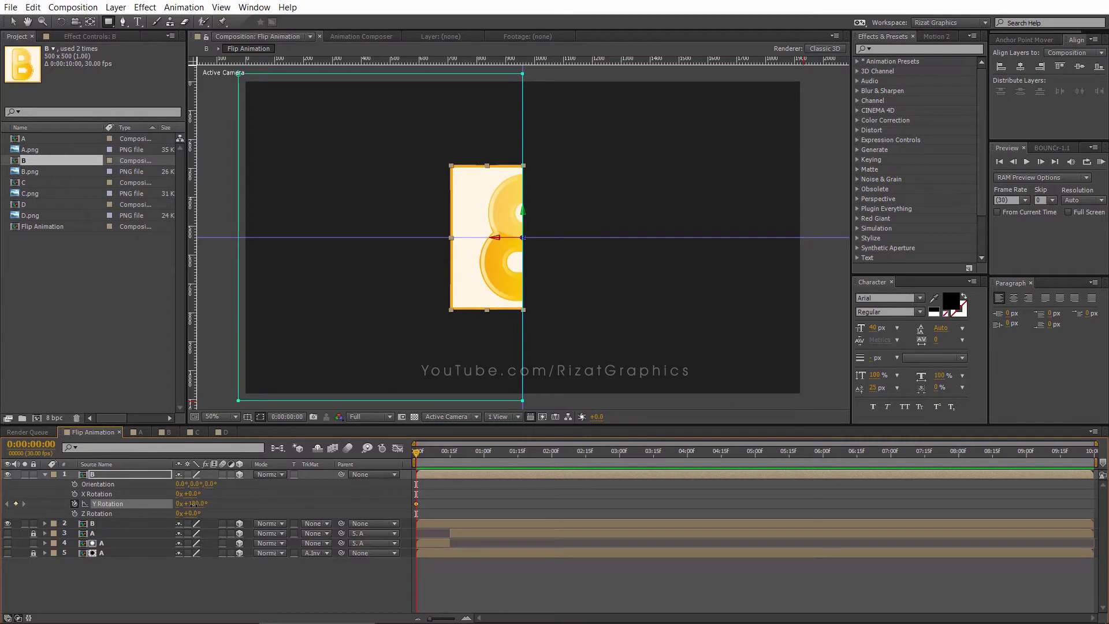
- Set the upper B layer's Y Rotation to 0° at 0:00:01:00 and preview the flip from the start
click(483, 452)
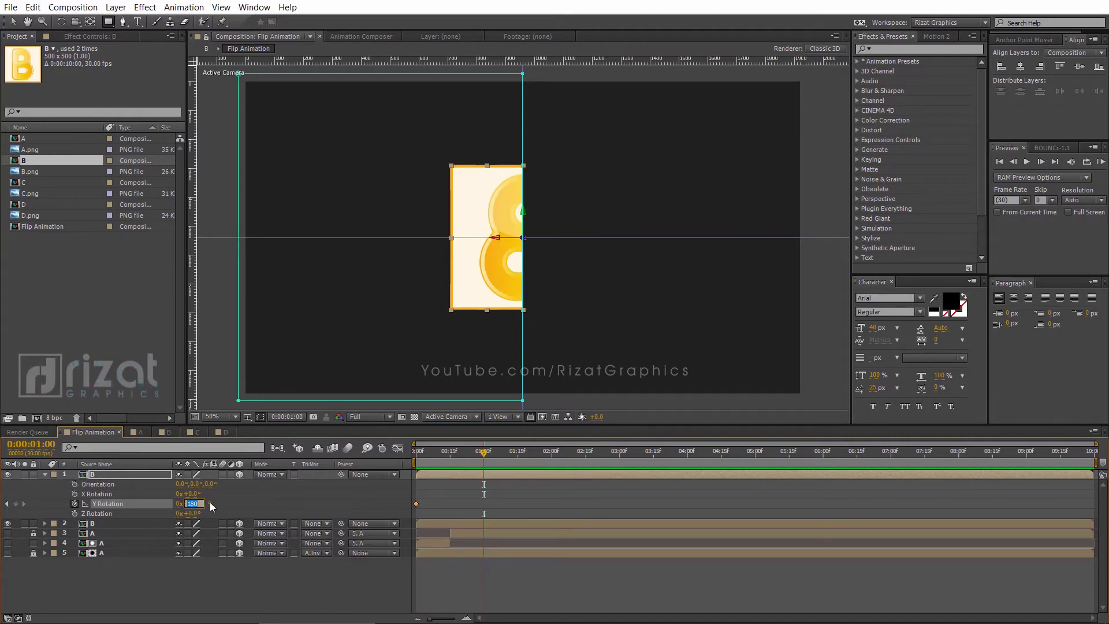
text(0)
key(Return)
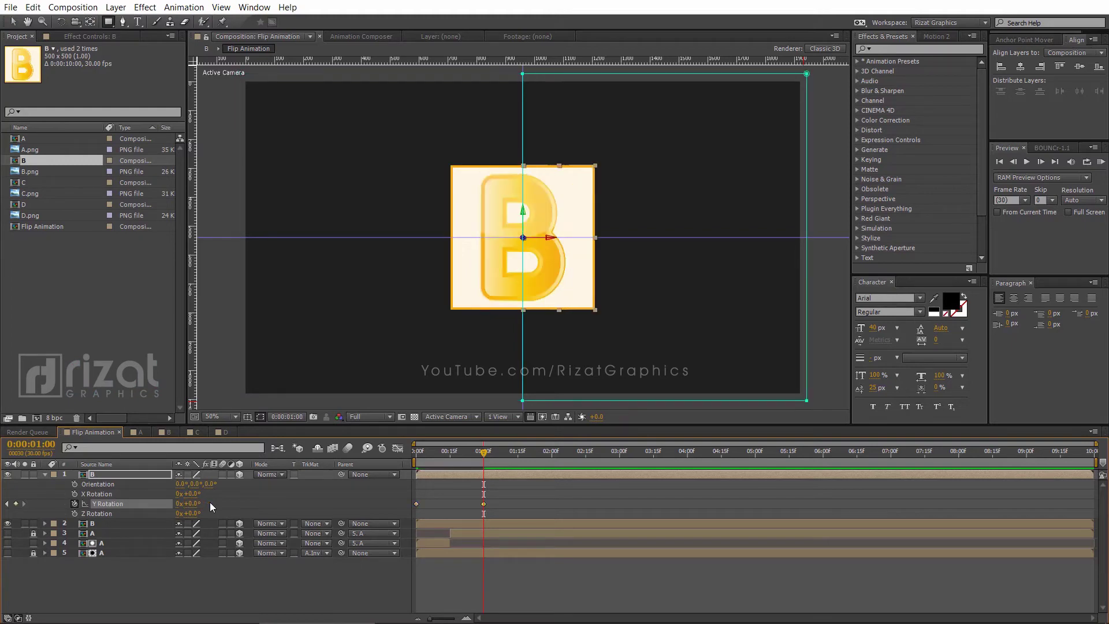
drag(427, 456, 408, 453)
key(KP_0)
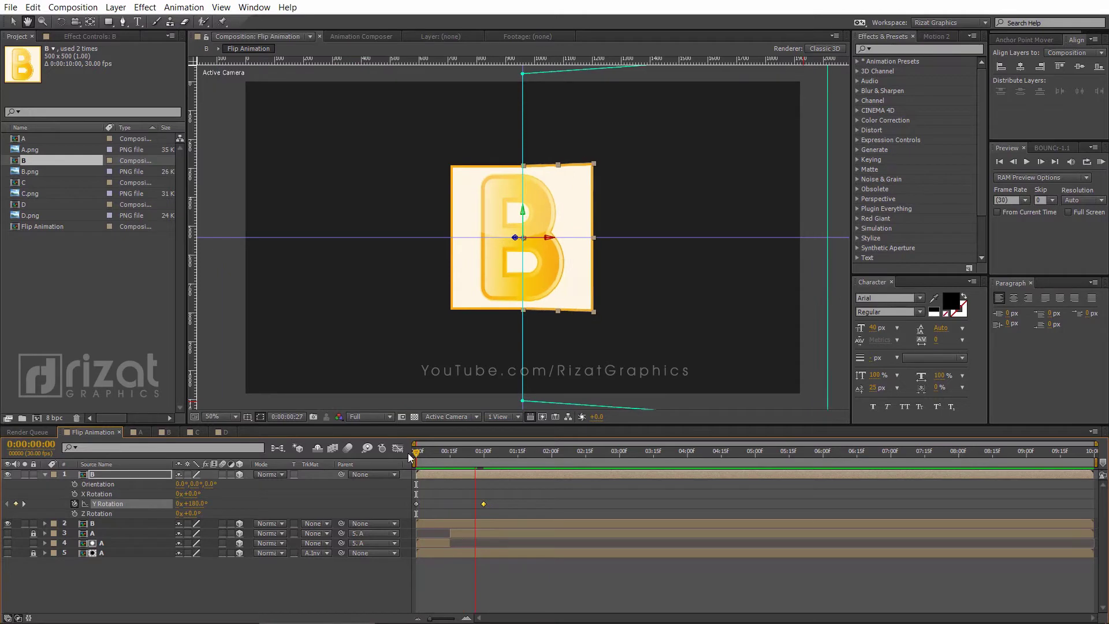
- Collapse the upper B layer's properties and set the lower B layer's track matte to Alpha Inverted Matte "B"
click(146, 473)
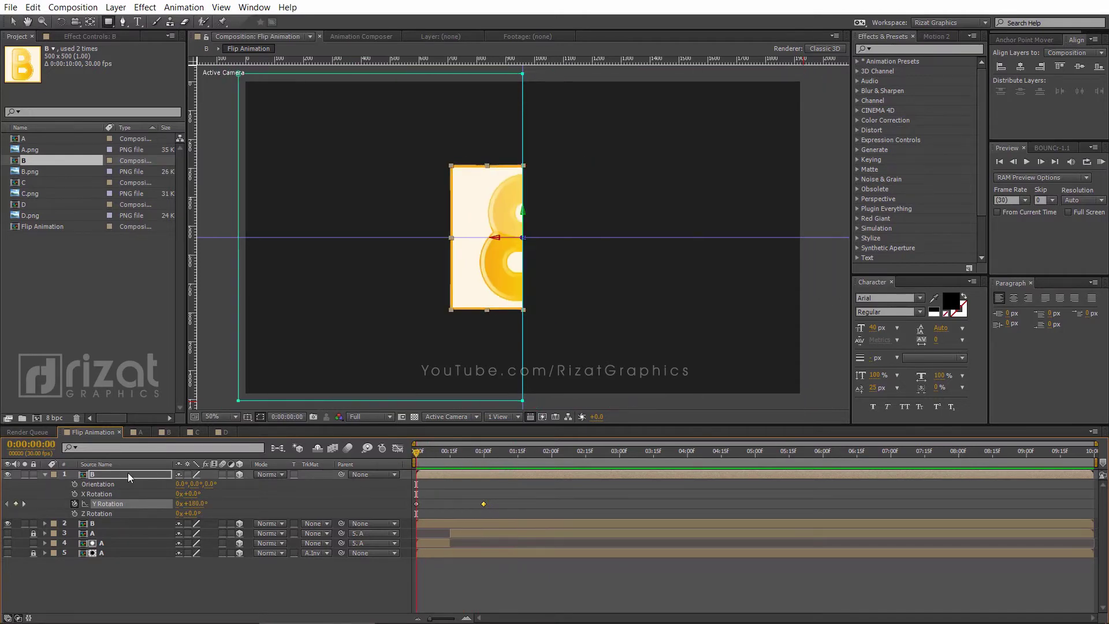
click(45, 473)
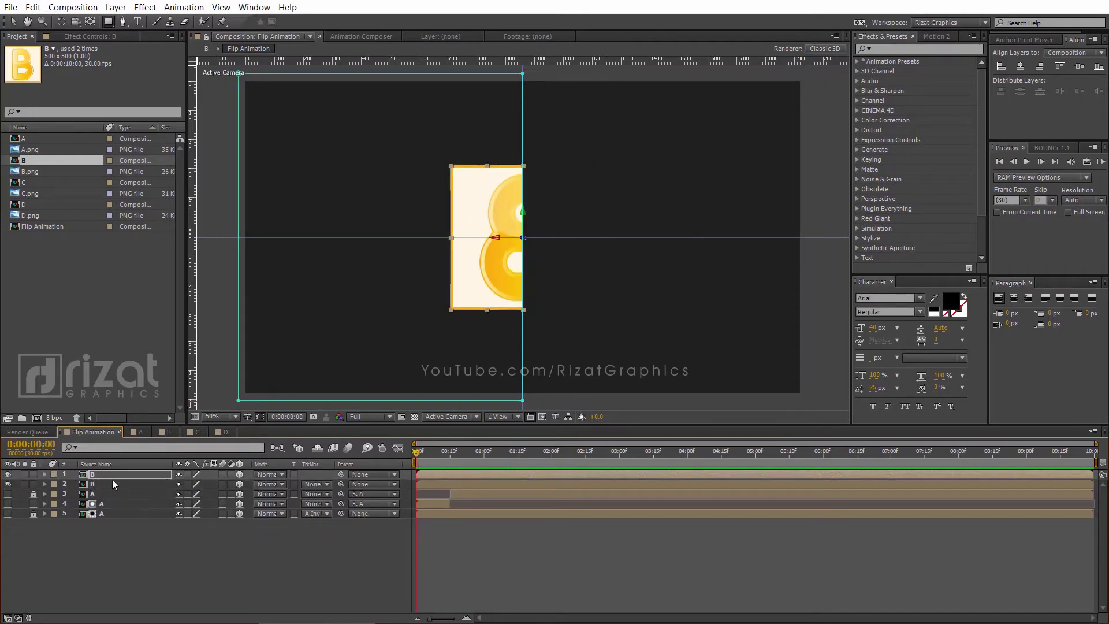
click(110, 484)
click(317, 484)
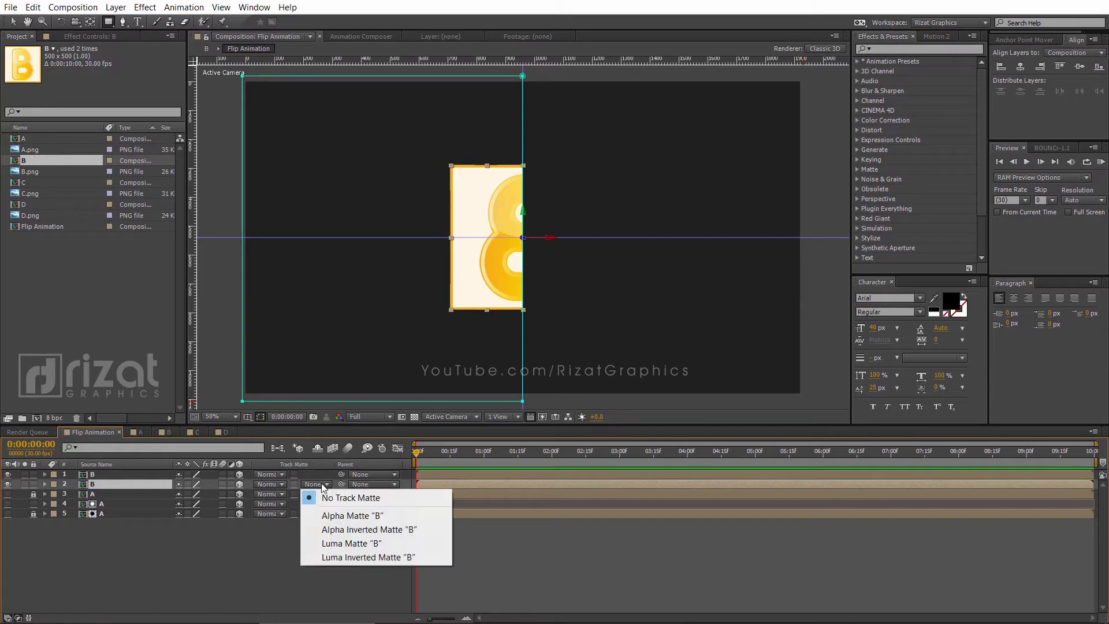
click(338, 527)
click(492, 564)
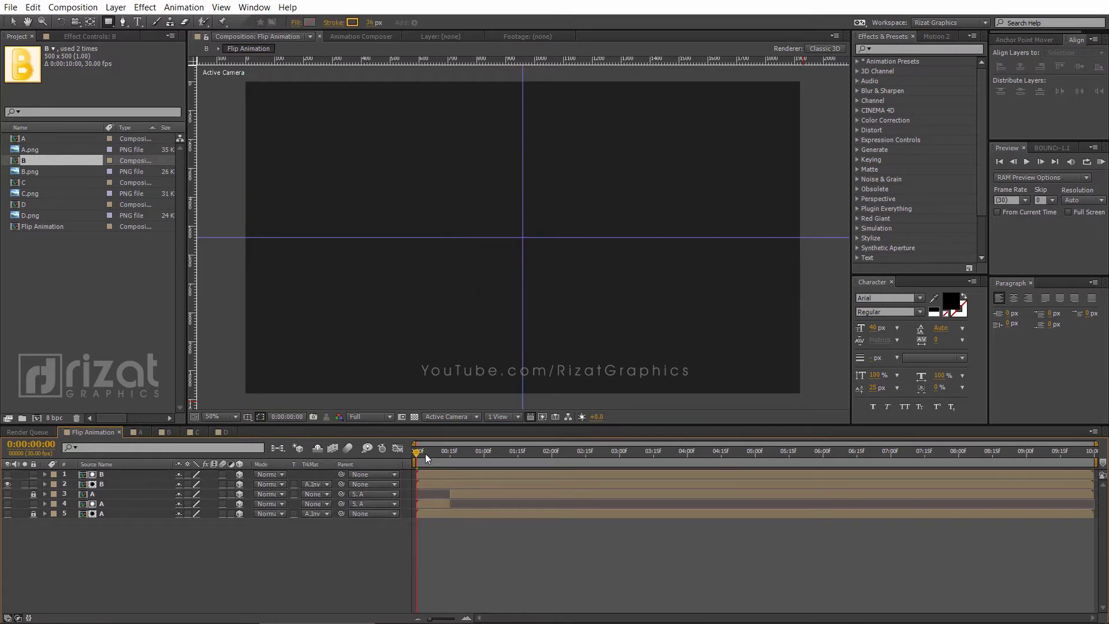
- Split the upper B layer at 0:00:00:15 and turn on the visibility of the part that starts there
drag(414, 449, 448, 469)
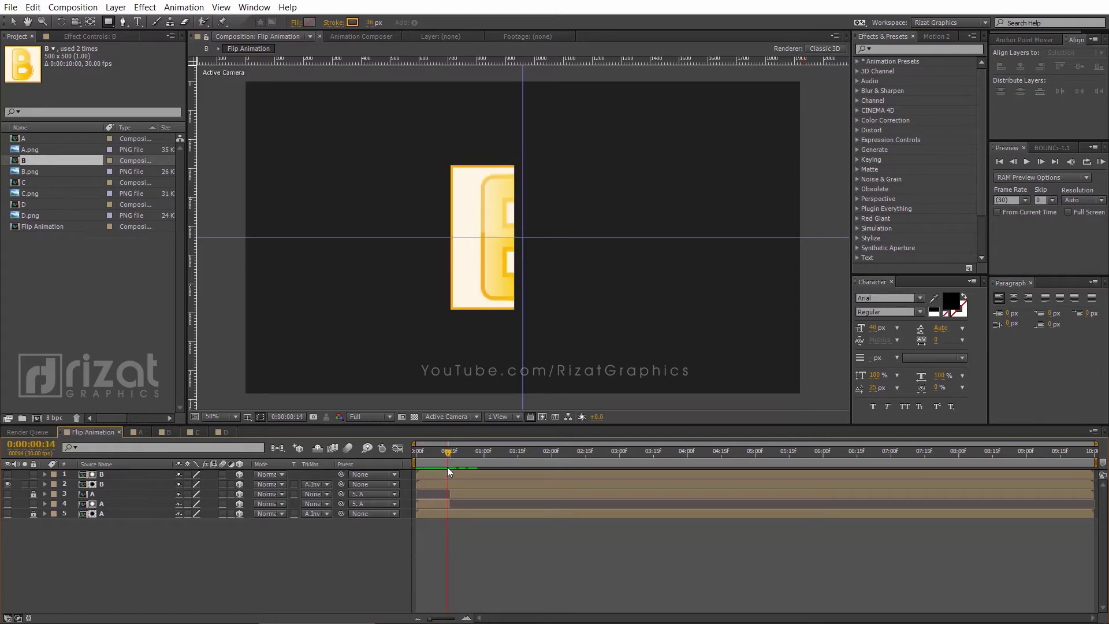
key(Page_Down)
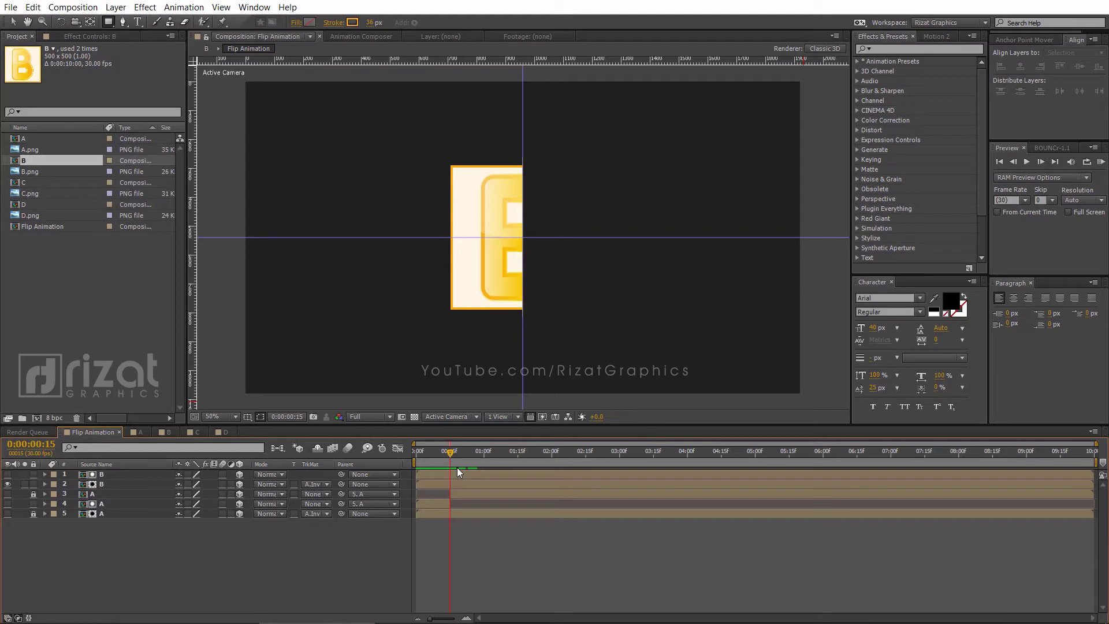
click(458, 475)
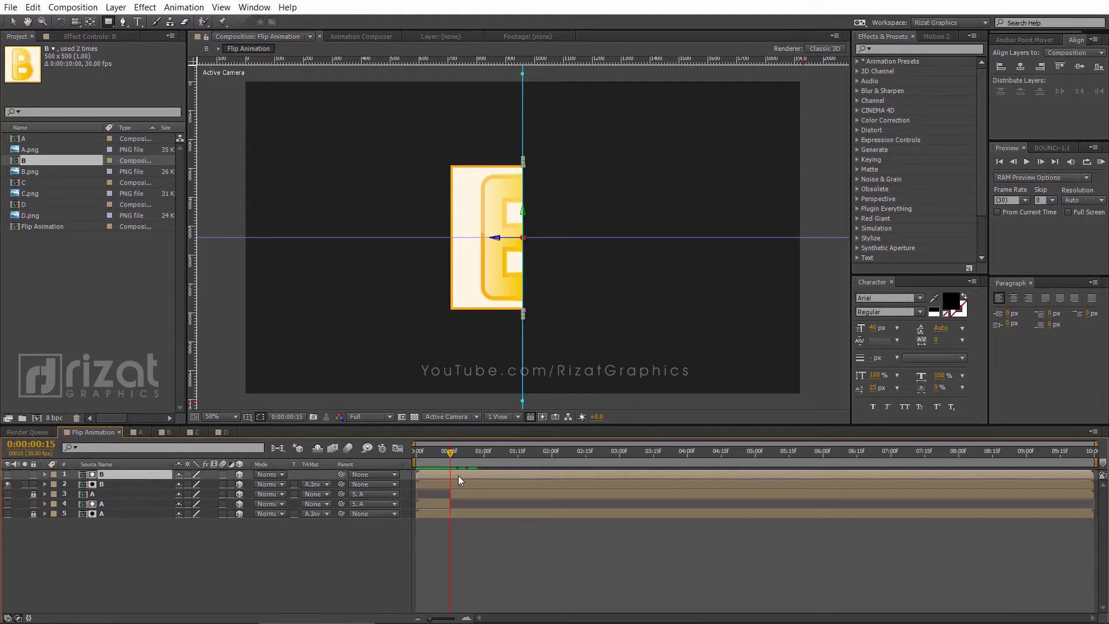
key(ctrl+d)
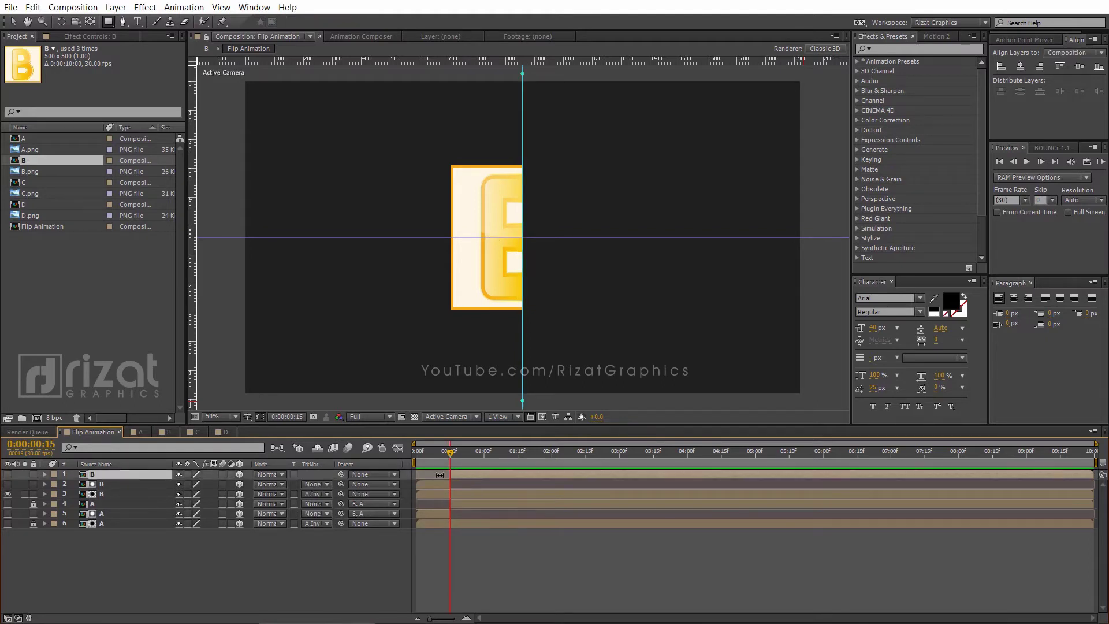
click(8, 474)
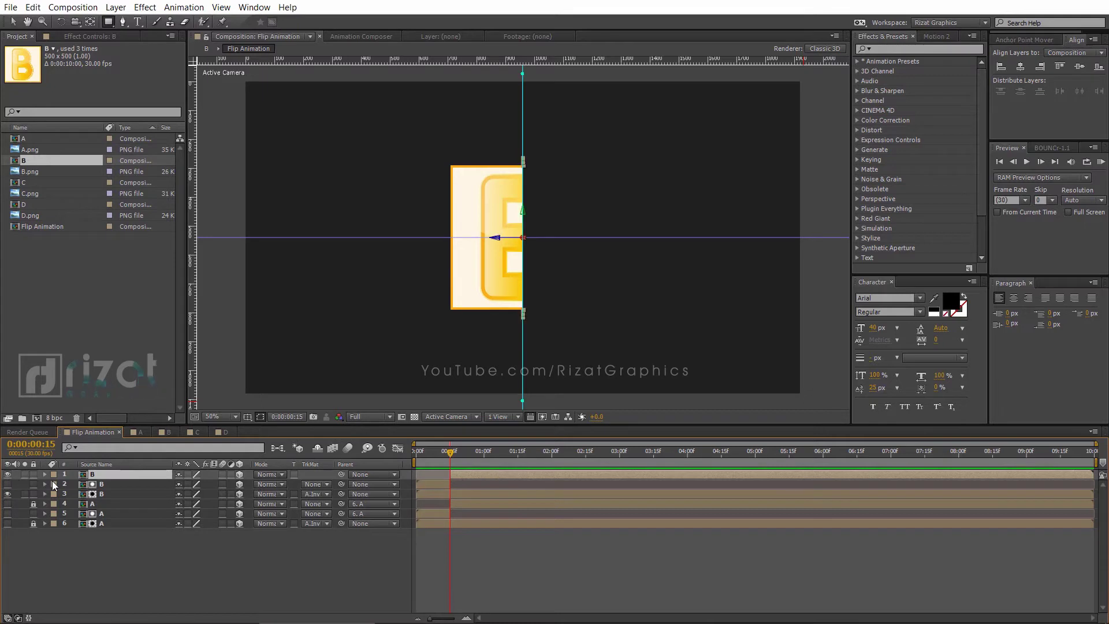
- Parent both parts of the split B layer to the lower B layer
ctrl+click(106, 486)
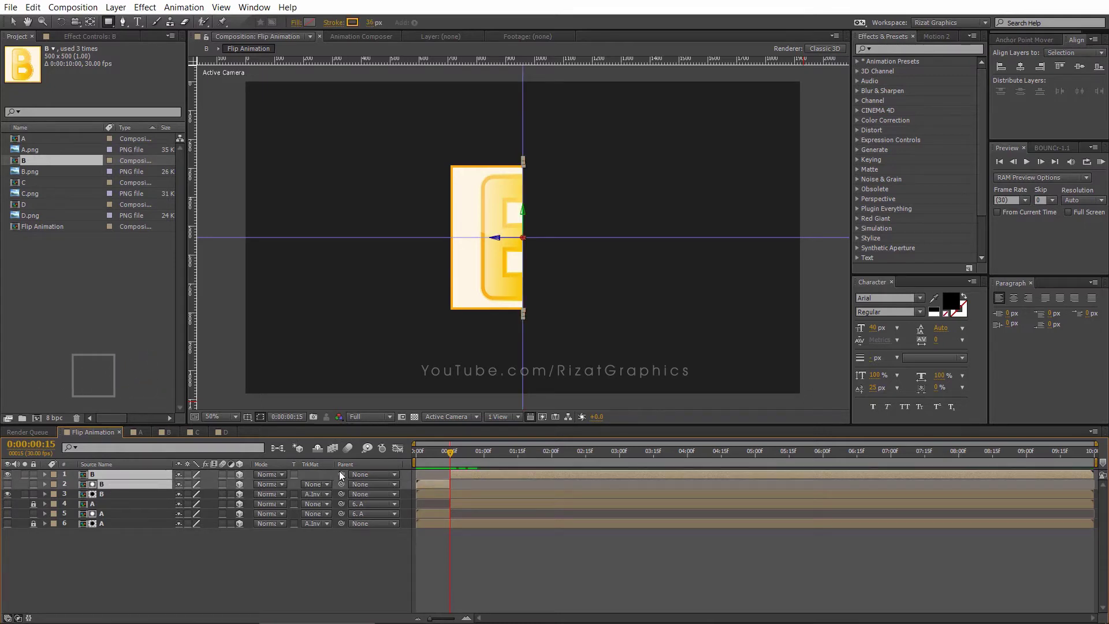
drag(307, 482, 151, 493)
click(260, 531)
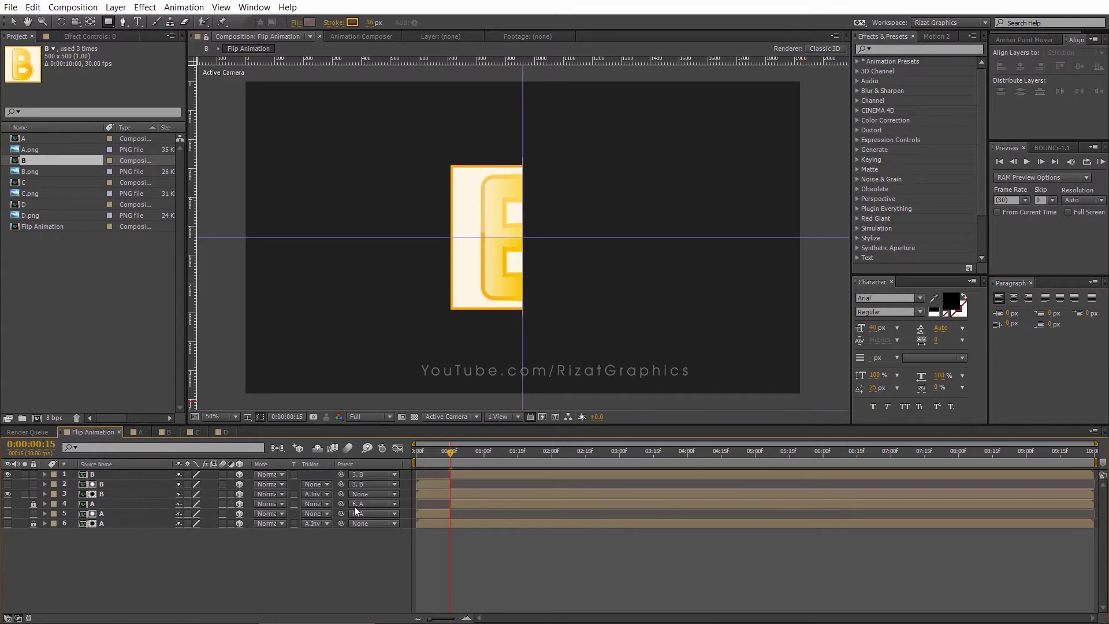
- Preview the B flip from the start, ending the work area at 0:00:01:21 for the playback
drag(449, 455, 402, 458)
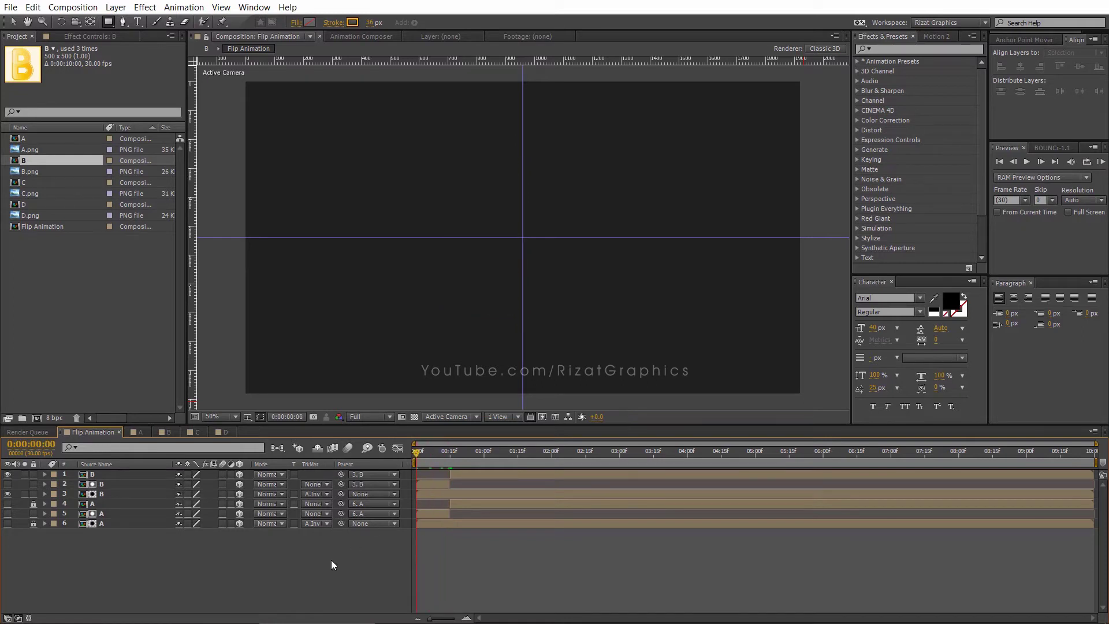
key(space)
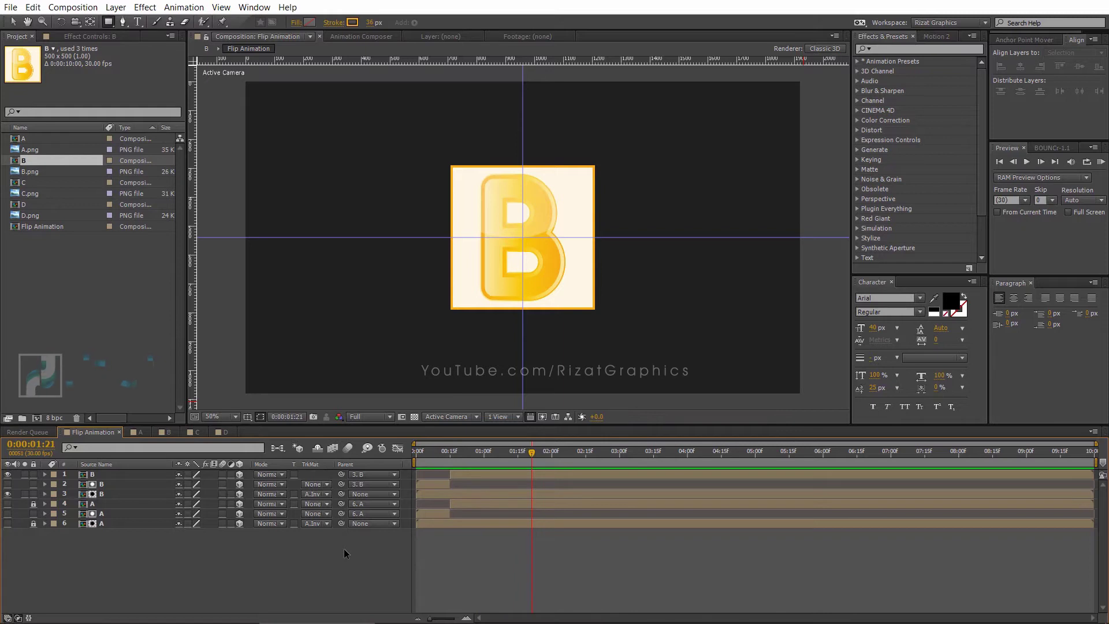
key(n)
key(space)
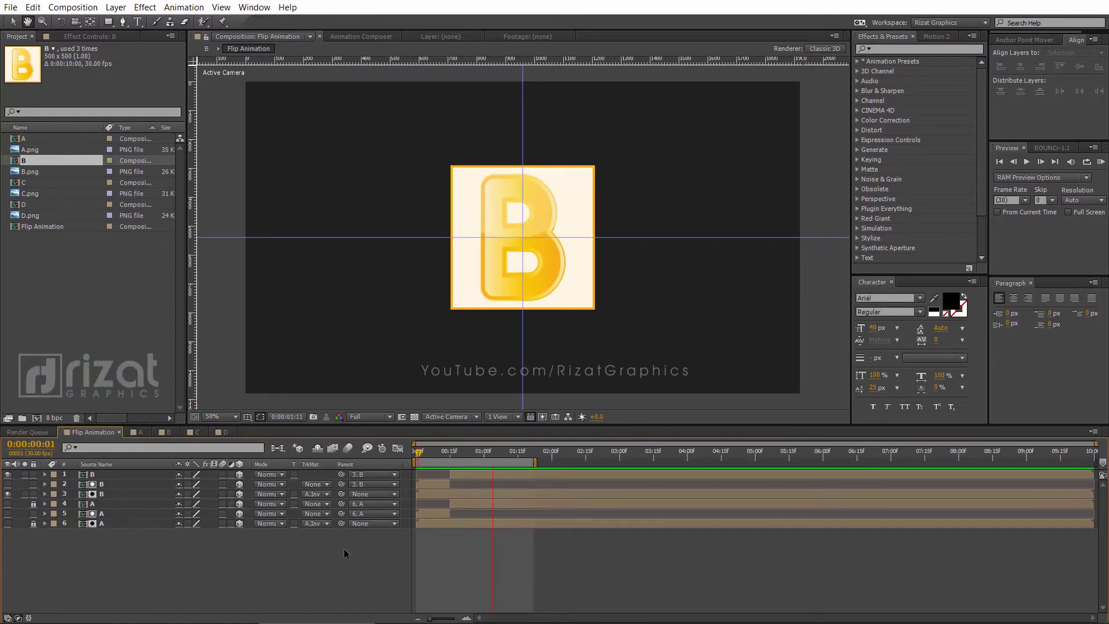
key(space)
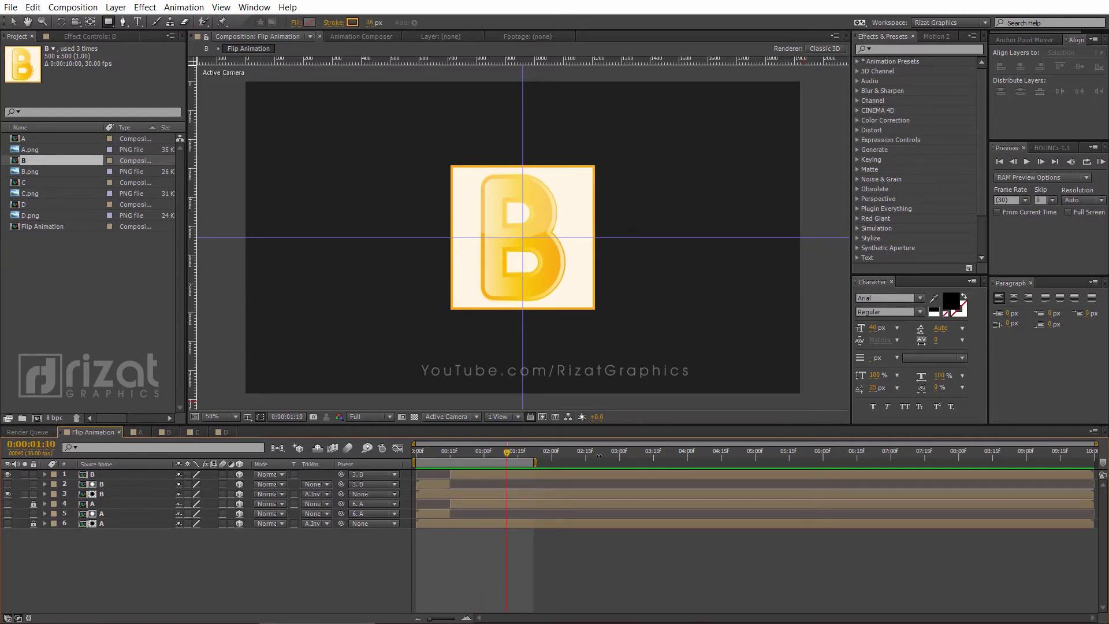
- Extend the work area to the composition's end and lock the topmost and lowest B layers
drag(535, 462, 1095, 462)
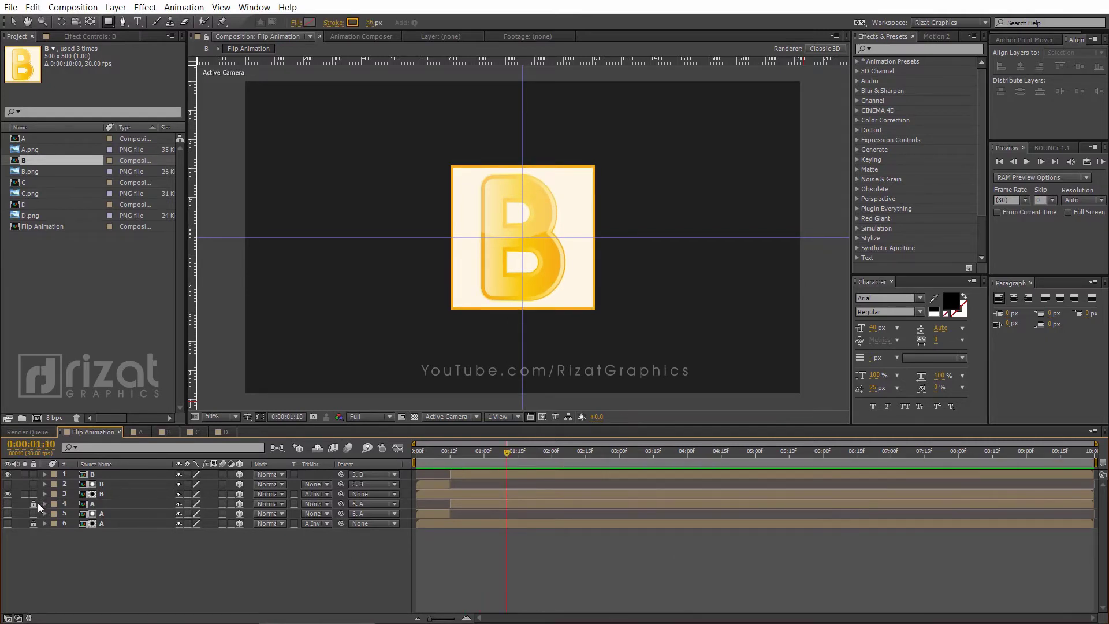
click(32, 474)
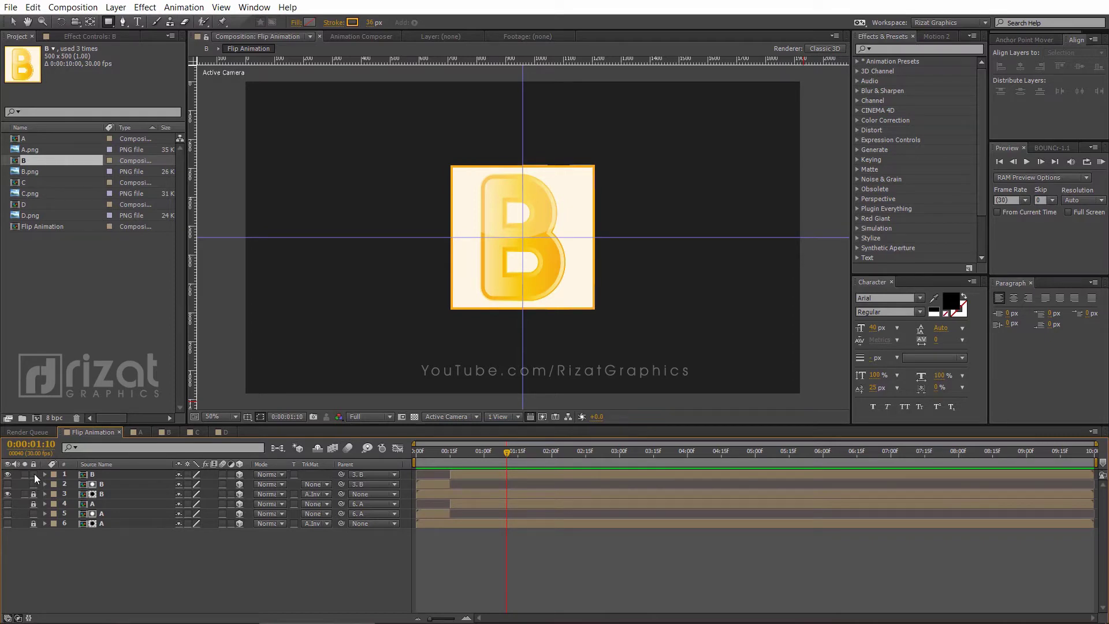
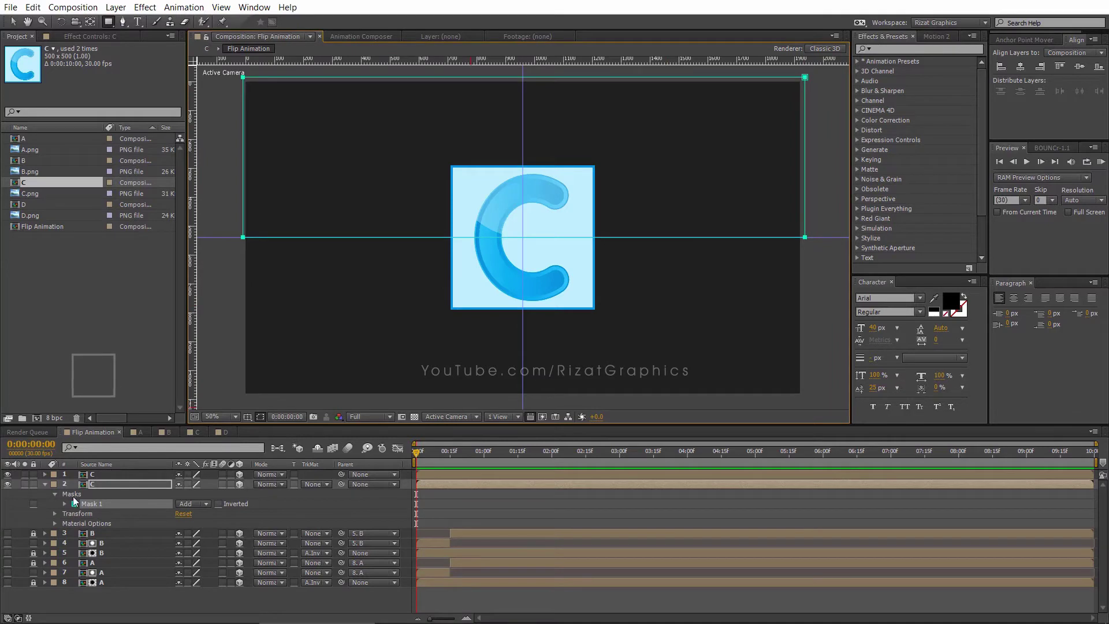
- Draw a rectangular mask on the upper C layer covering the frame below the horizontal guide, and collapse its properties
click(91, 479)
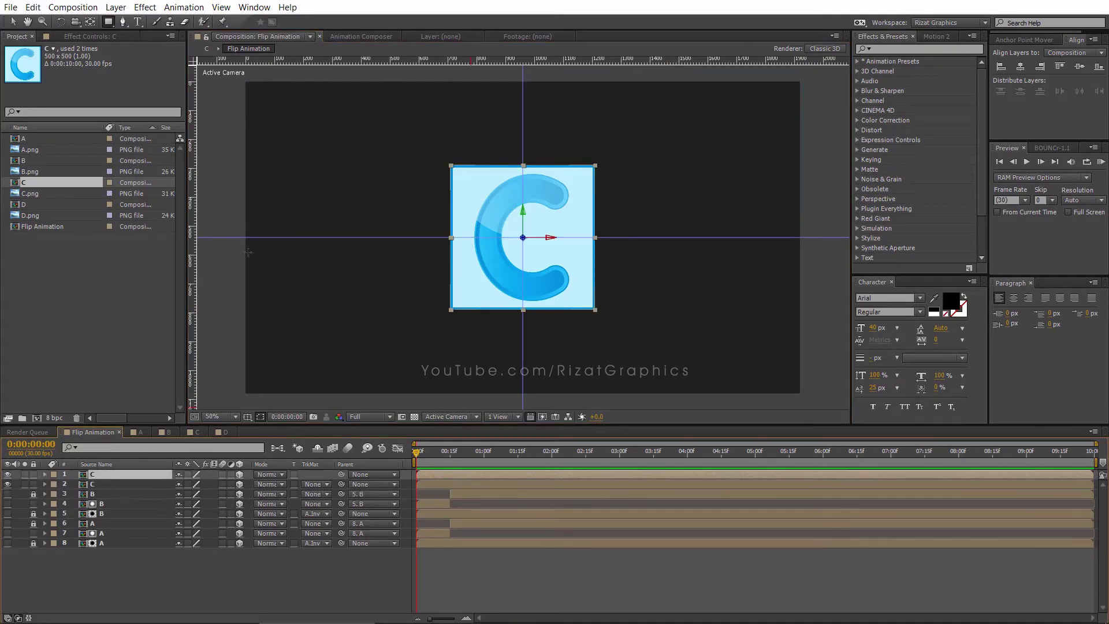
drag(241, 237, 806, 398)
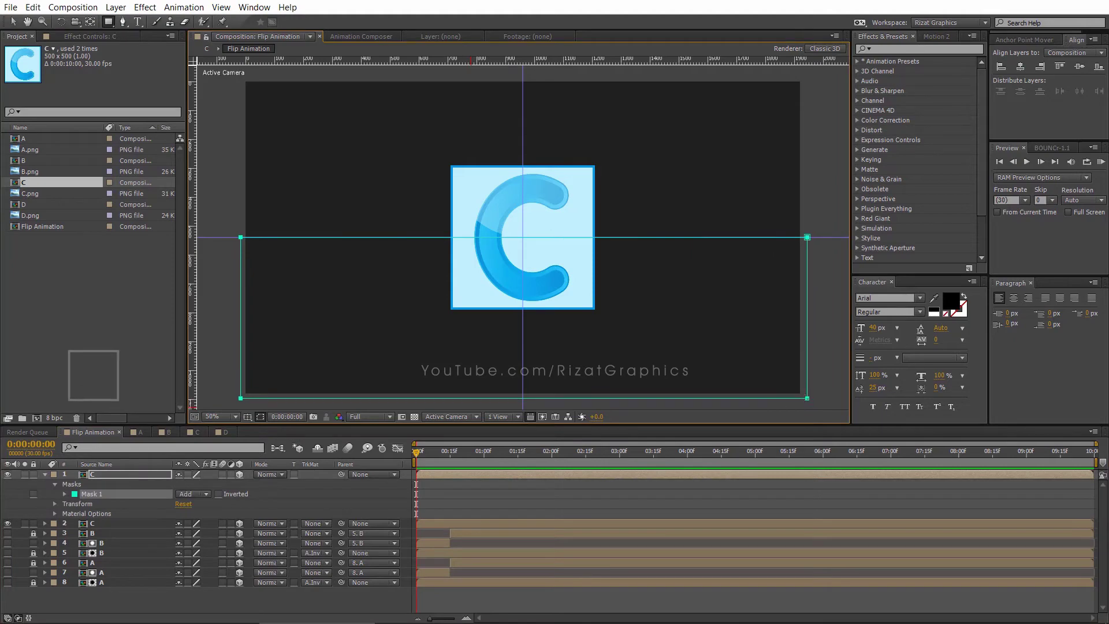
click(47, 475)
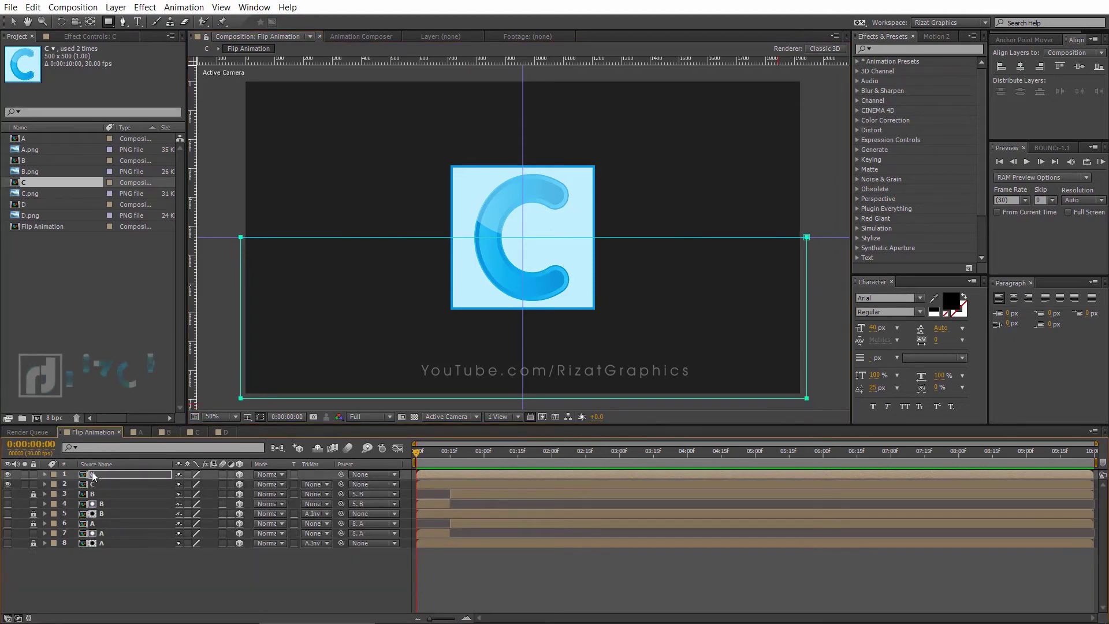
- Add an X Rotation keyframe at 0:00:00:00 on the upper C layer and set it to -180°
click(101, 472)
key(r)
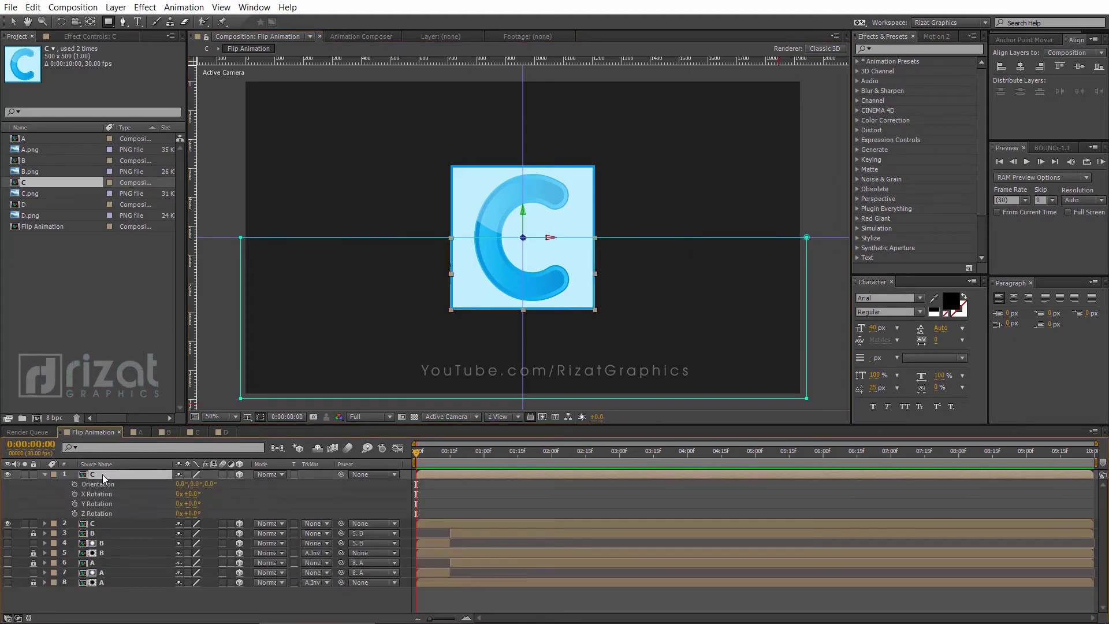
click(75, 494)
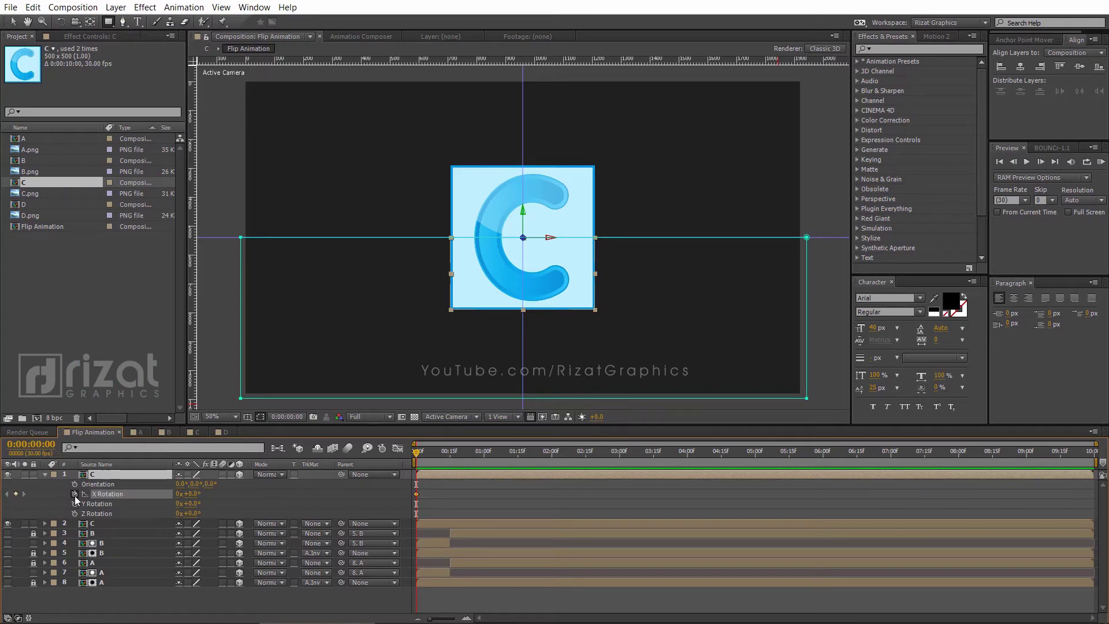
click(190, 496)
text(-180)
key(Return)
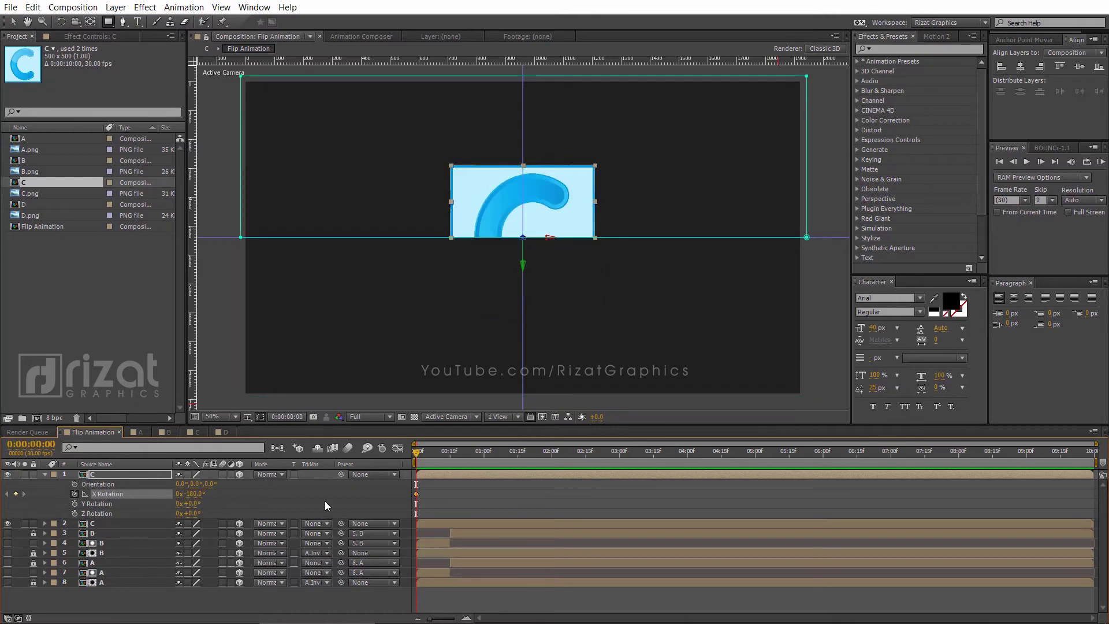
- Set the upper C layer's X Rotation to 0° at 0:00:01:00, collapse its properties and preview from the start
click(484, 453)
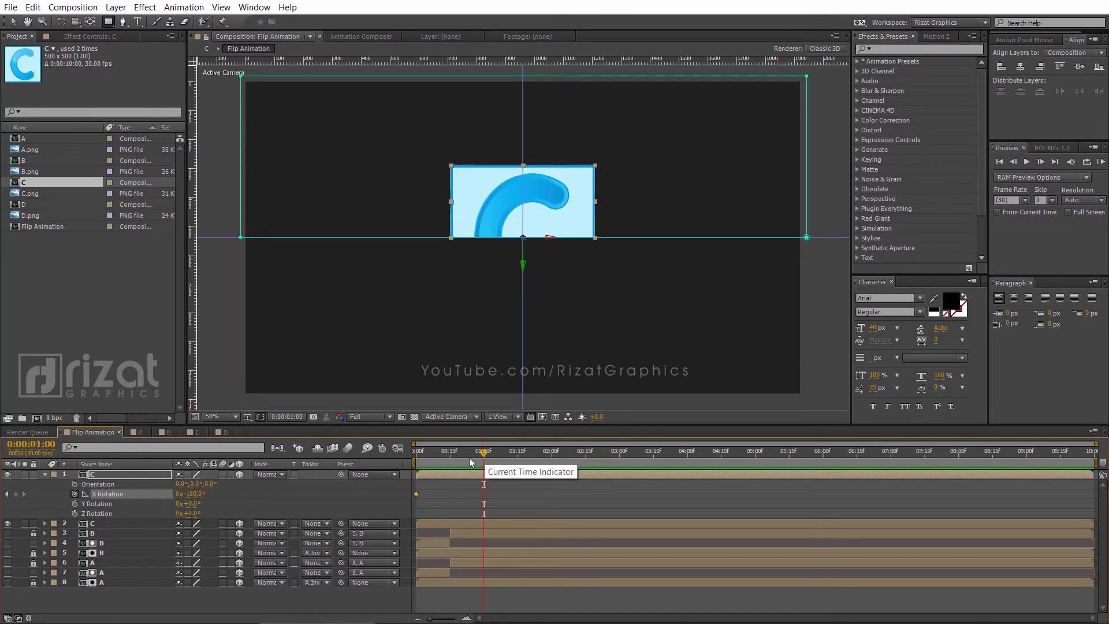
click(193, 495)
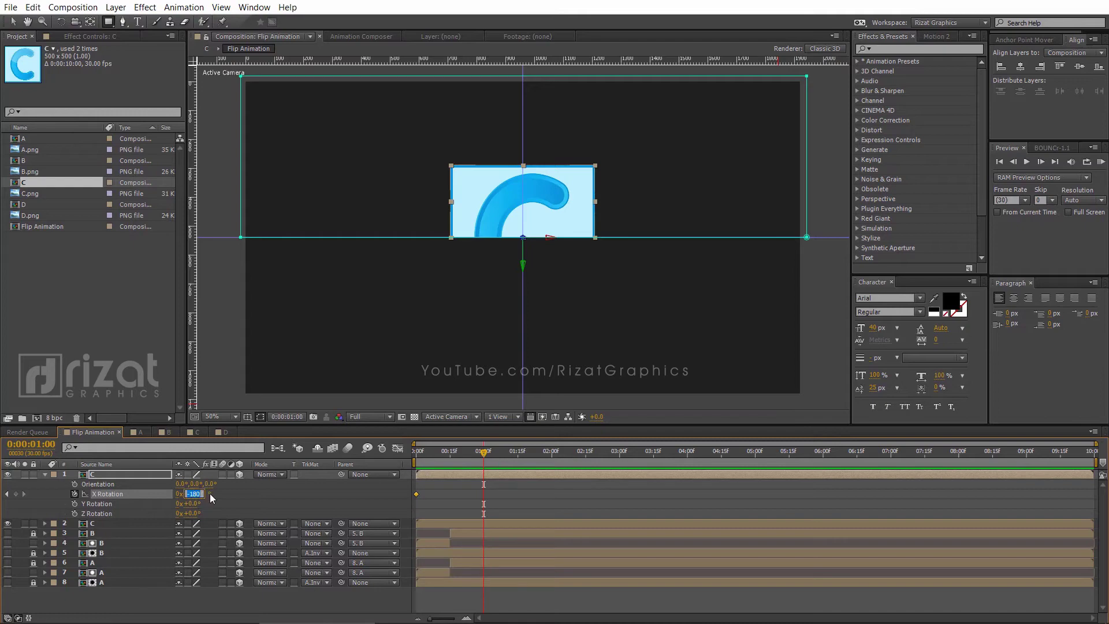
text(0)
key(Return)
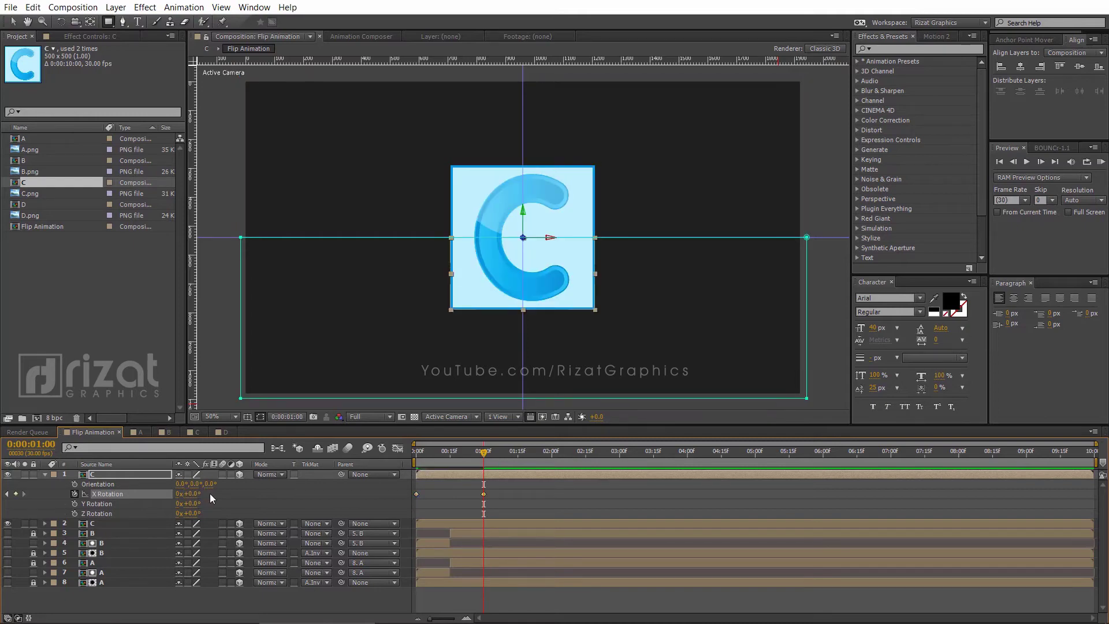
click(45, 474)
drag(483, 453, 408, 459)
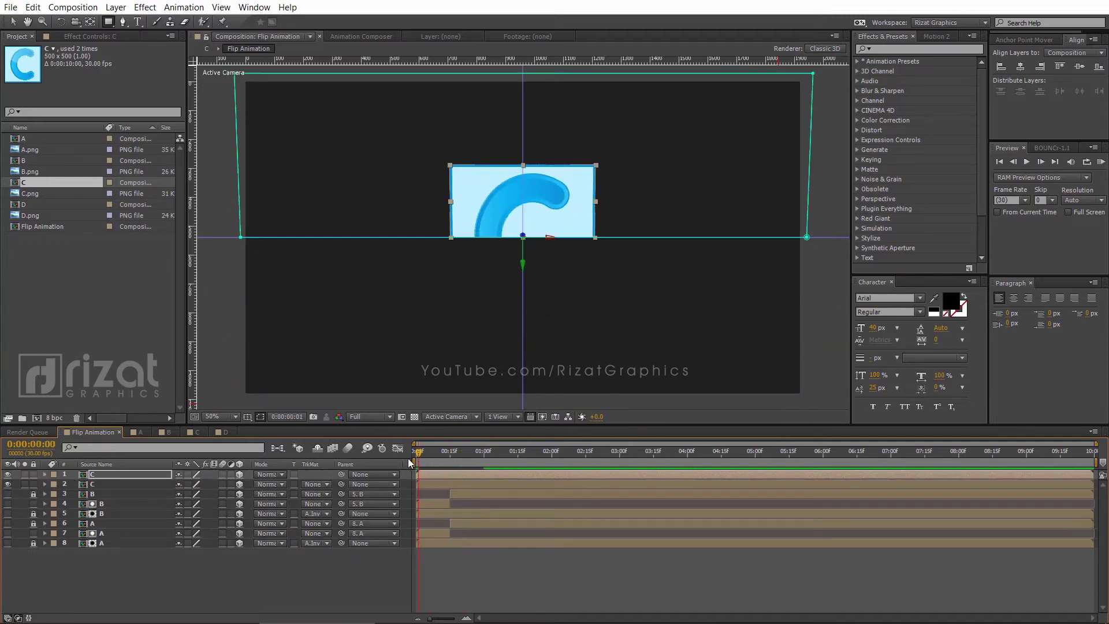
click(438, 588)
key(space)
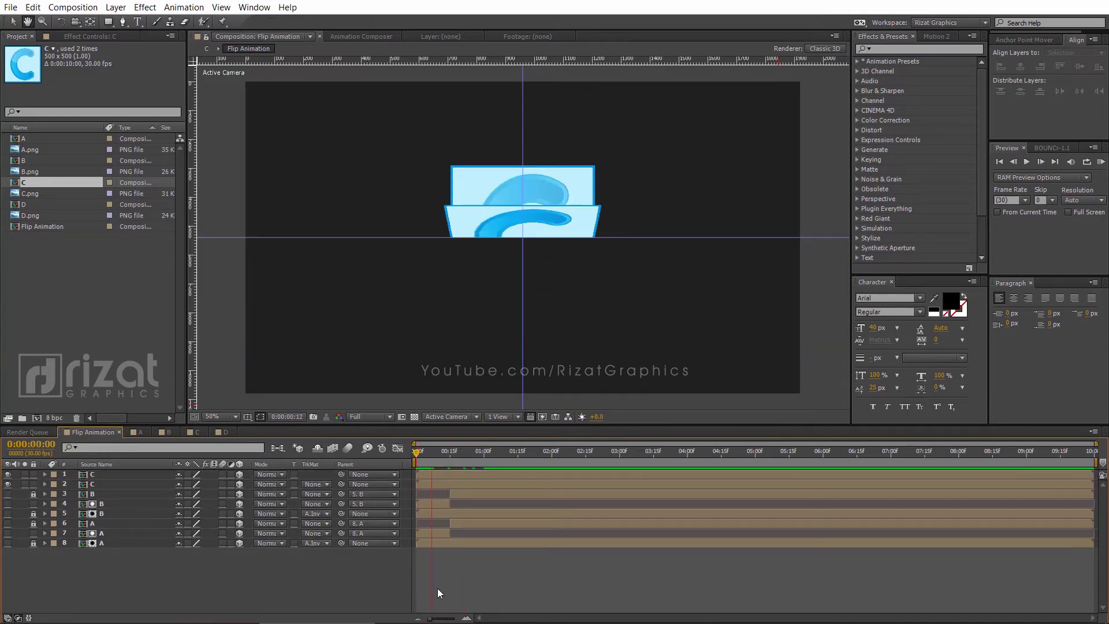
- Set the lower C layer's track matte to Alpha Inverted Matte "C"
click(114, 474)
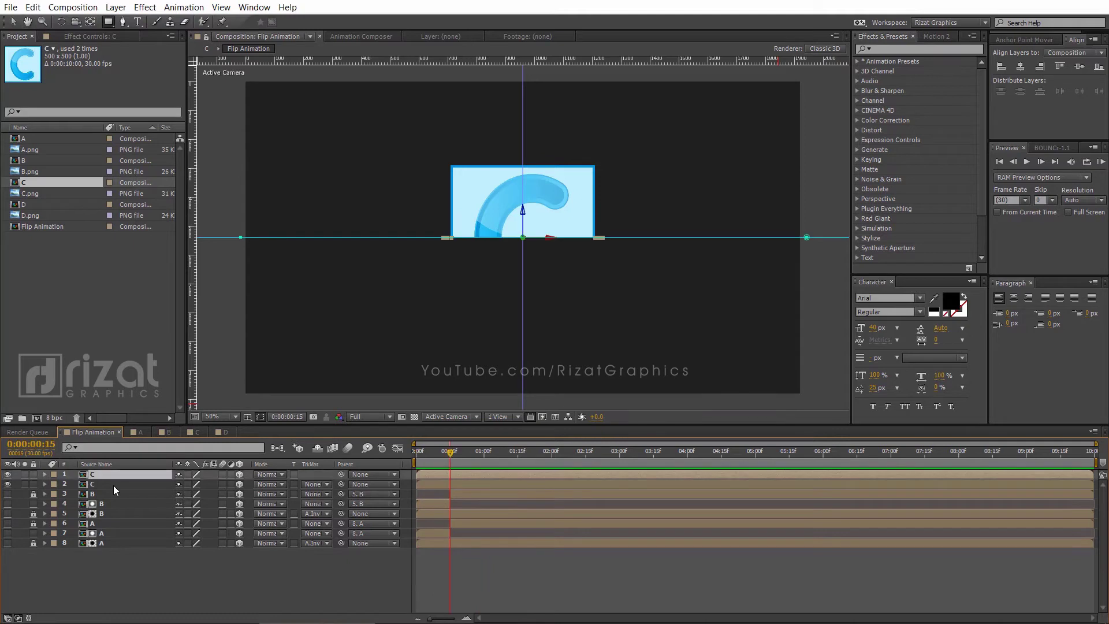
click(110, 484)
ctrl+click(108, 477)
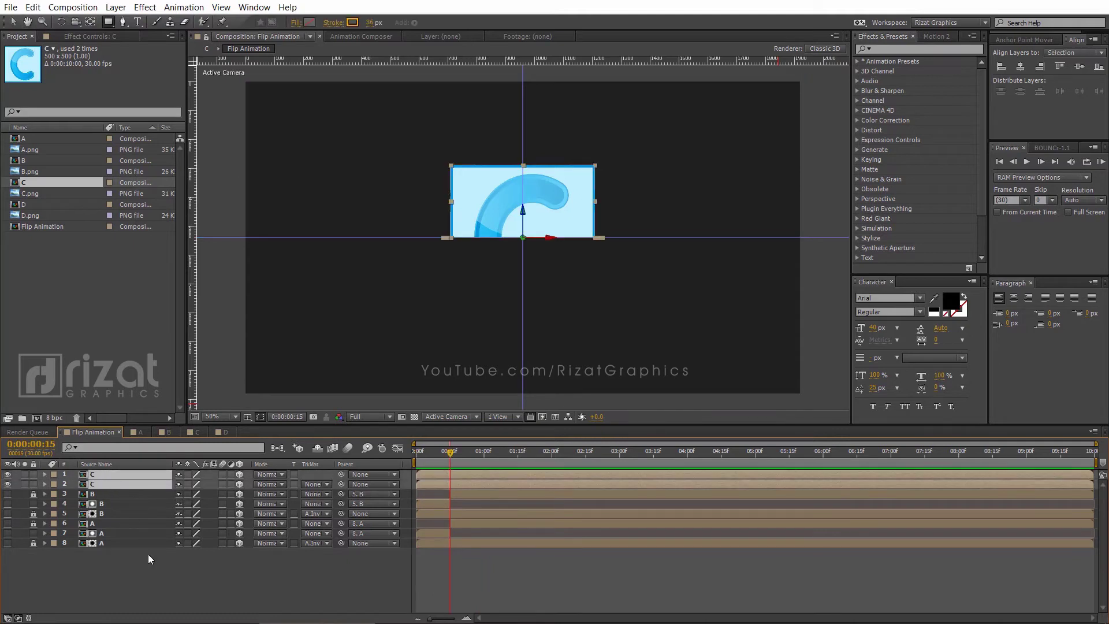
click(148, 553)
click(314, 485)
click(329, 525)
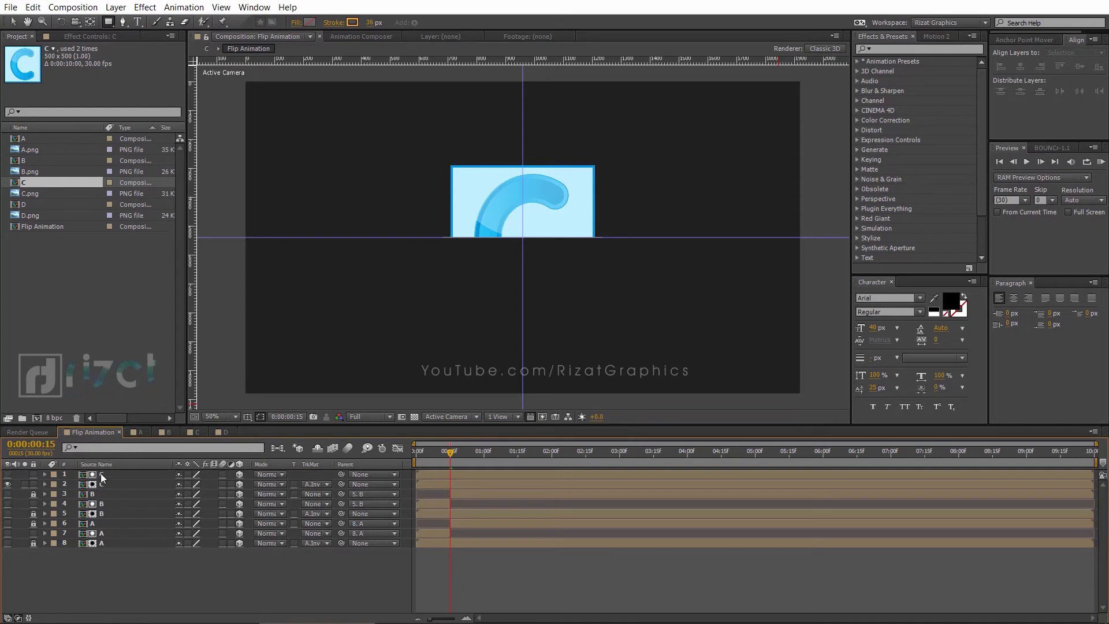
- Preview the C layers' flip from the start of the timeline
click(399, 477)
key(Home)
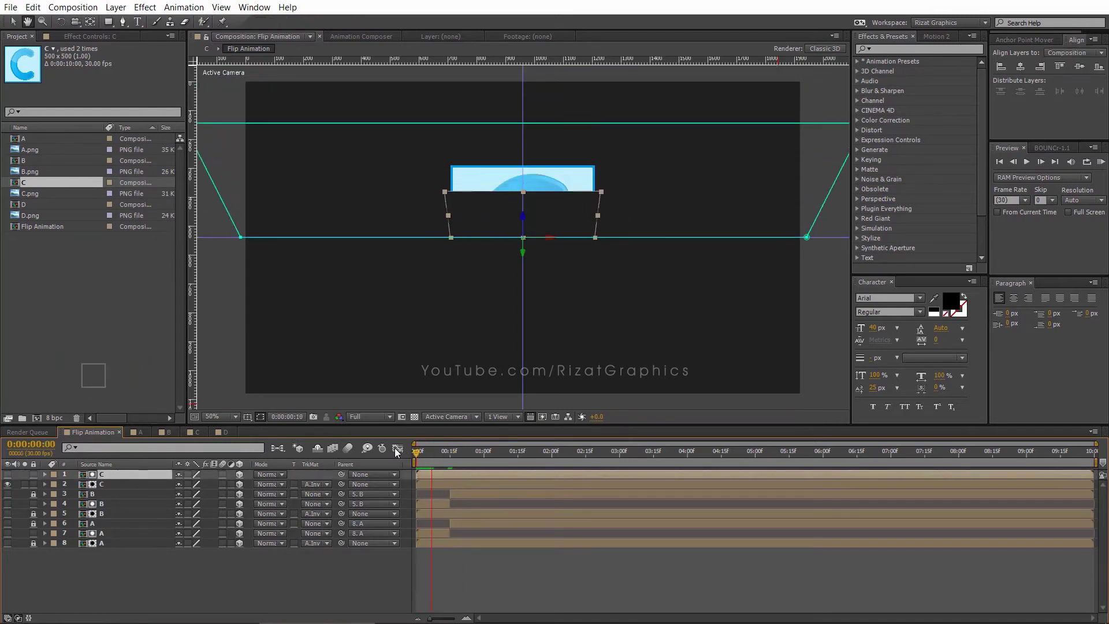
key(space)
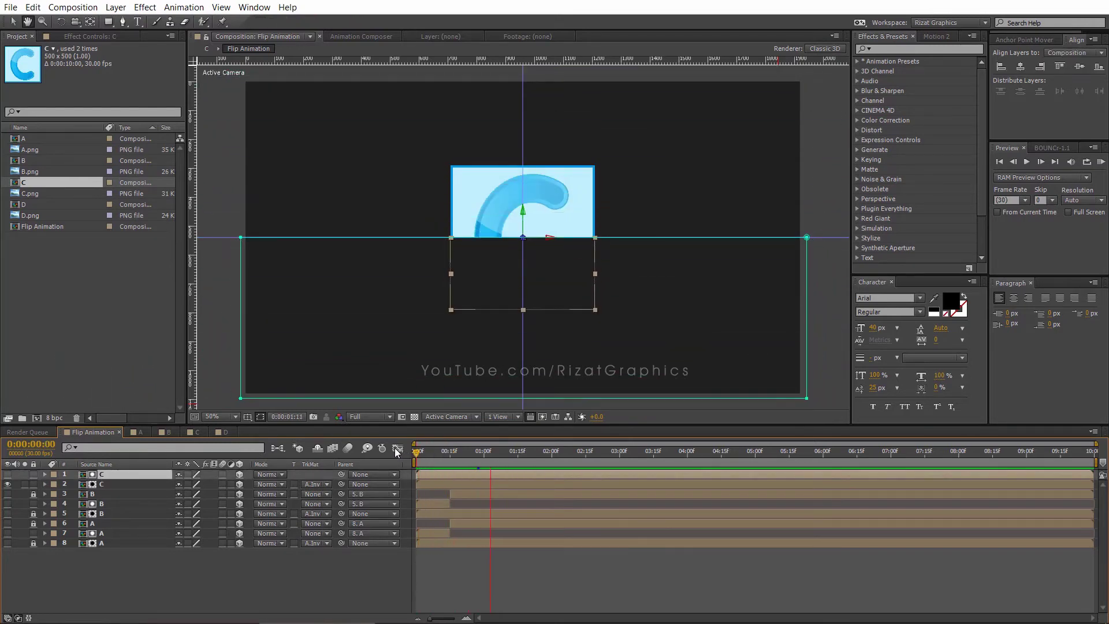
- Split the upper C layer at 0:00:00:15 and turn on visibility for the second part
mouse_move(455, 455)
mouse_down()
mouse_move(413, 456)
mouse_move(475, 453)
mouse_move(450, 451)
mouse_up()
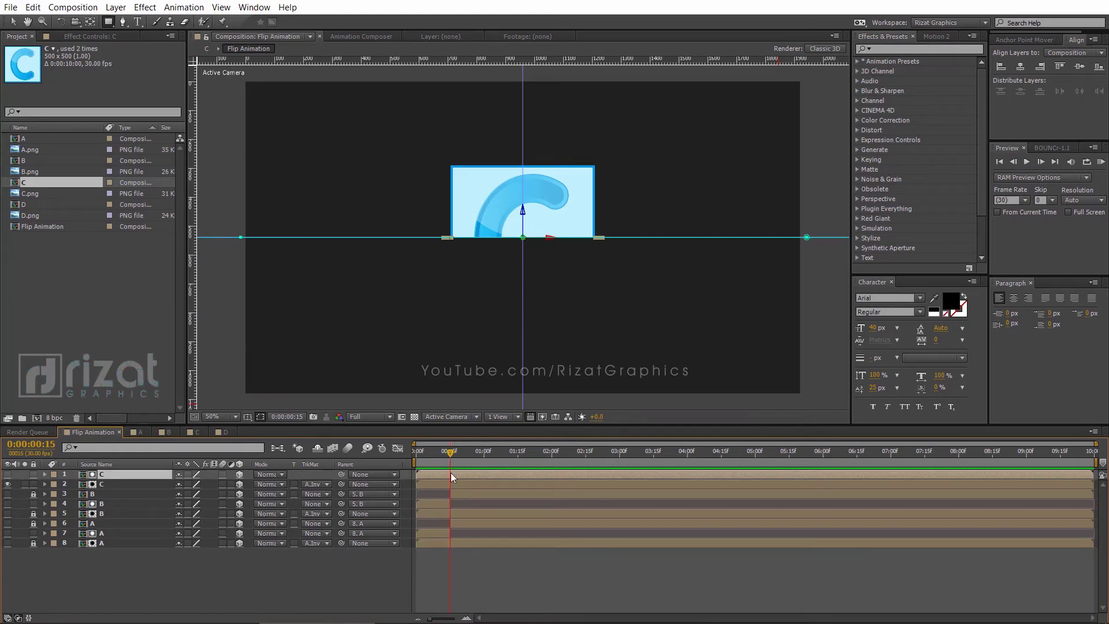
key(ctrl+d)
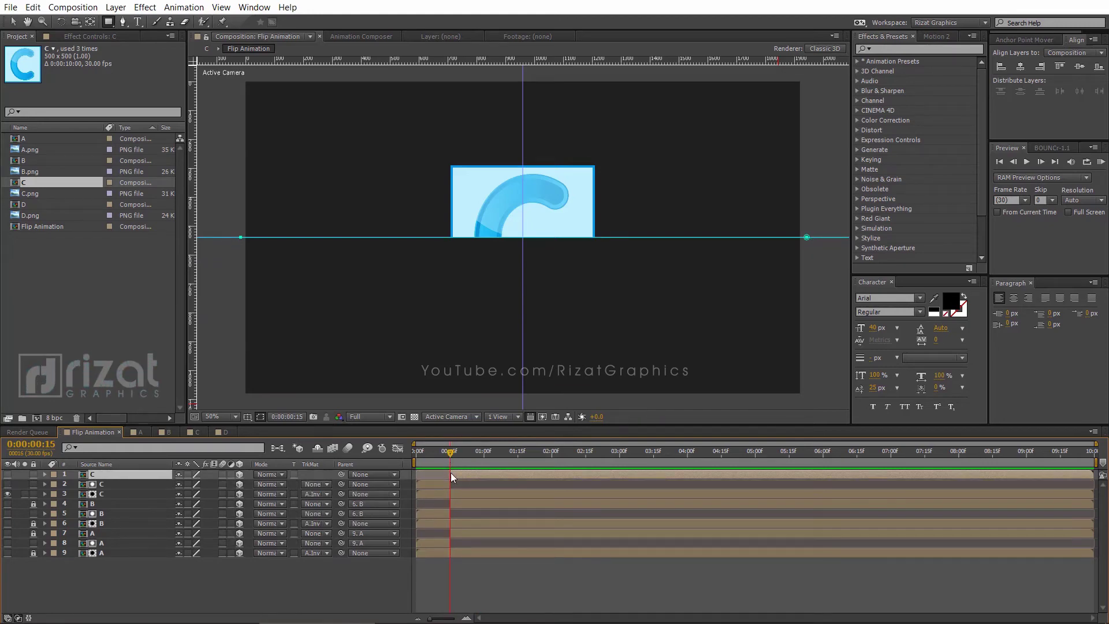
click(8, 474)
- Parent both parts of the split C layer to the lower C layer
shift+click(100, 486)
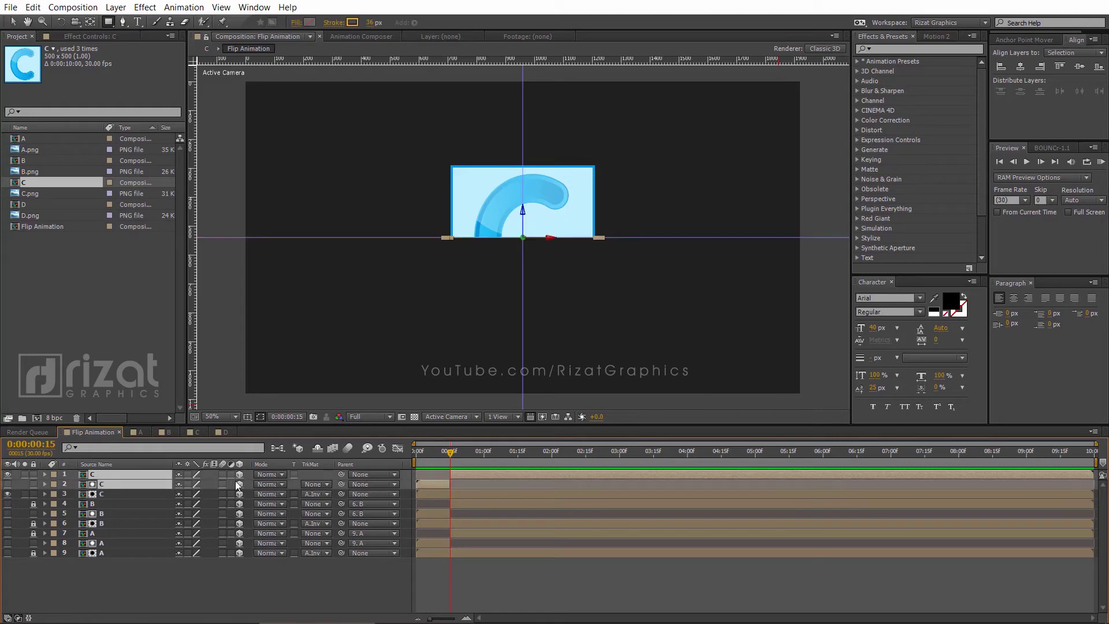
drag(341, 474, 161, 493)
click(245, 578)
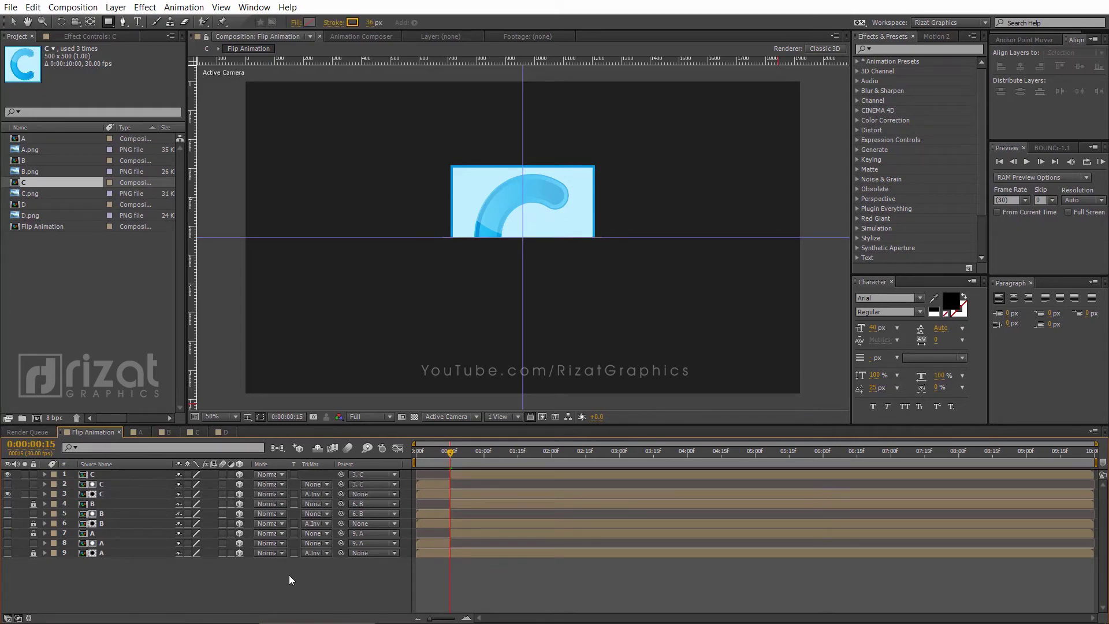
- Shorten the work area to end just after the C flip and preview it from the start
key(space)
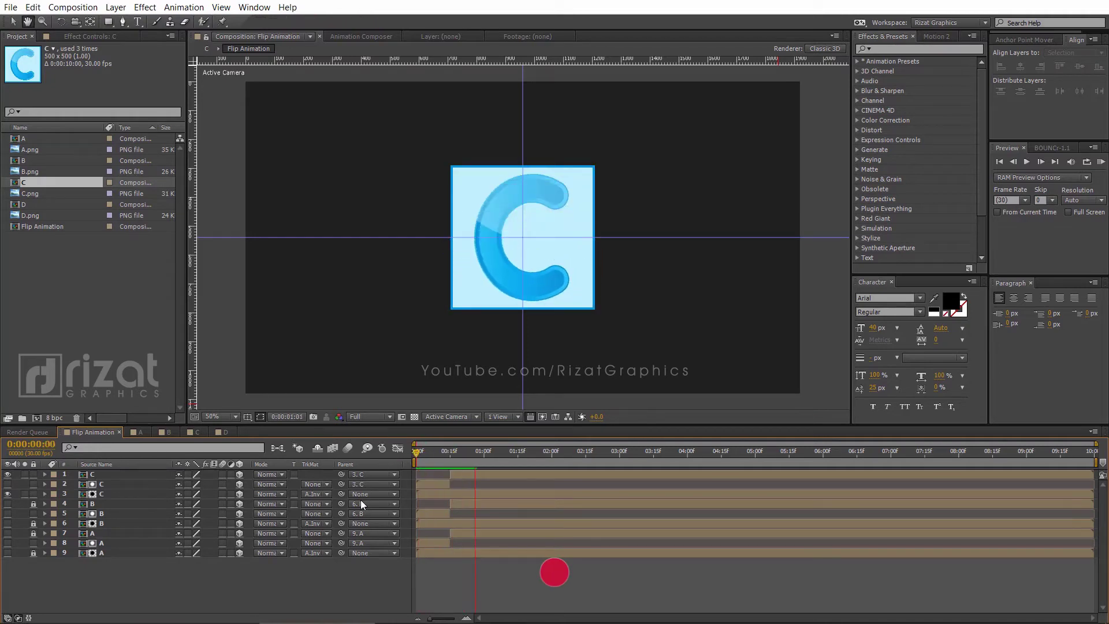
key(q)
key(space)
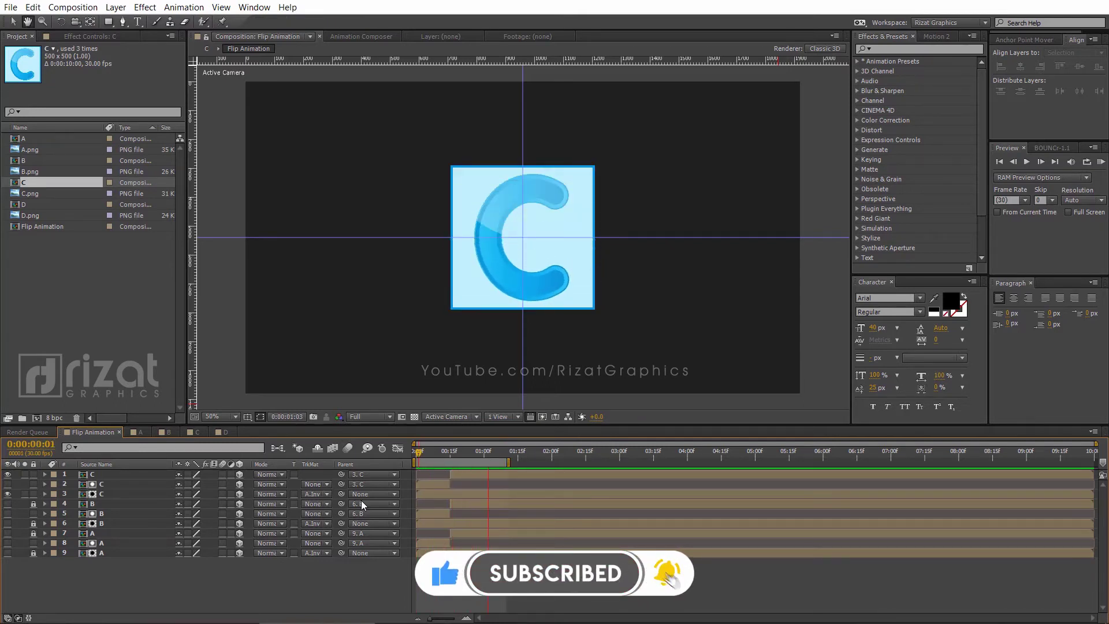
key(space)
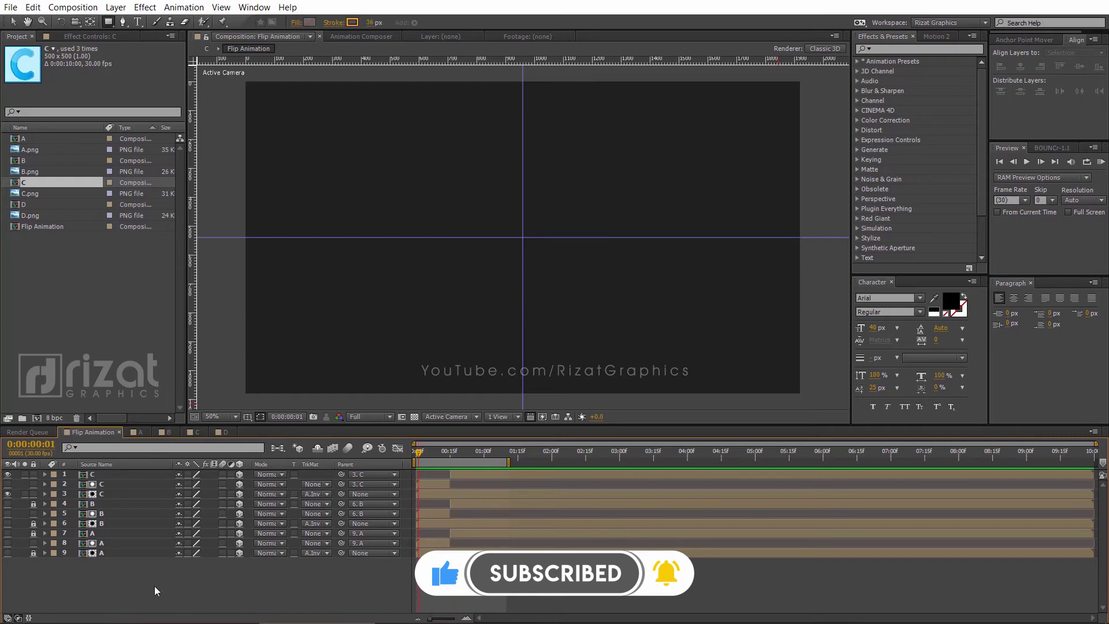
- Lock and hide the topmost C layer and the lower matted C layer
click(33, 493)
click(33, 474)
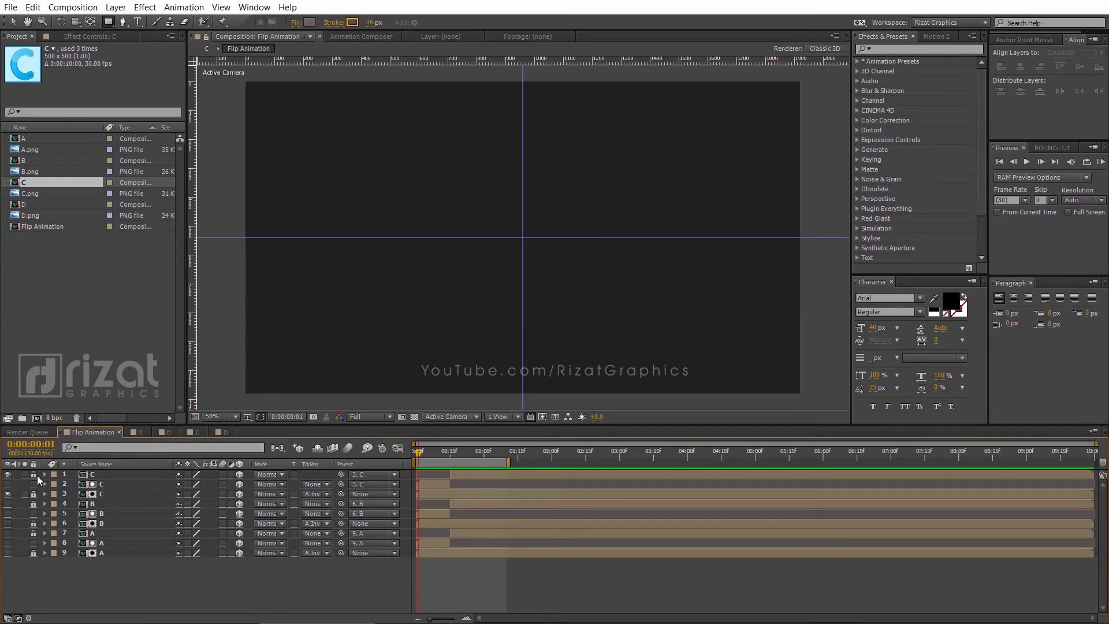
click(8, 475)
click(7, 494)
- Add the D composition above all layers in the Flip Animation timeline and make it a 3D layer
click(34, 283)
click(27, 205)
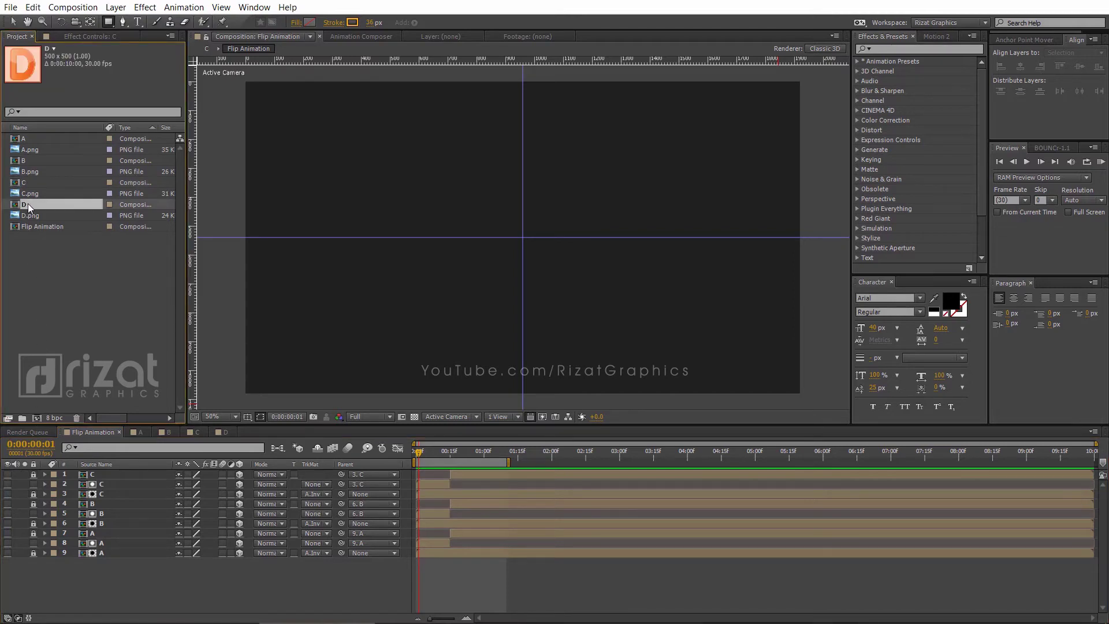
drag(26, 207, 38, 475)
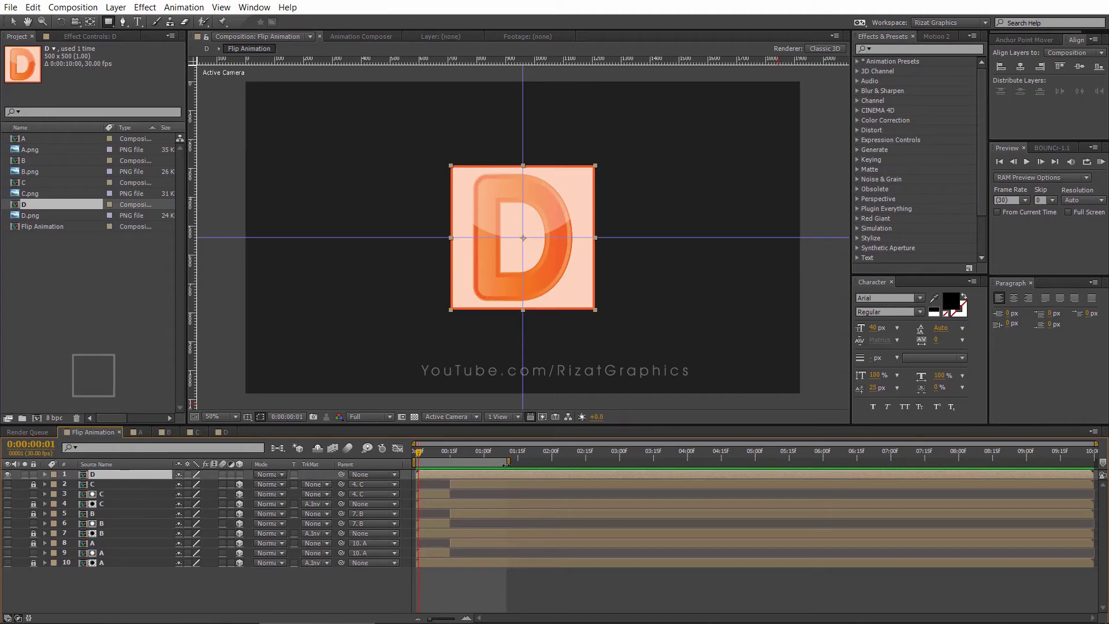
click(240, 474)
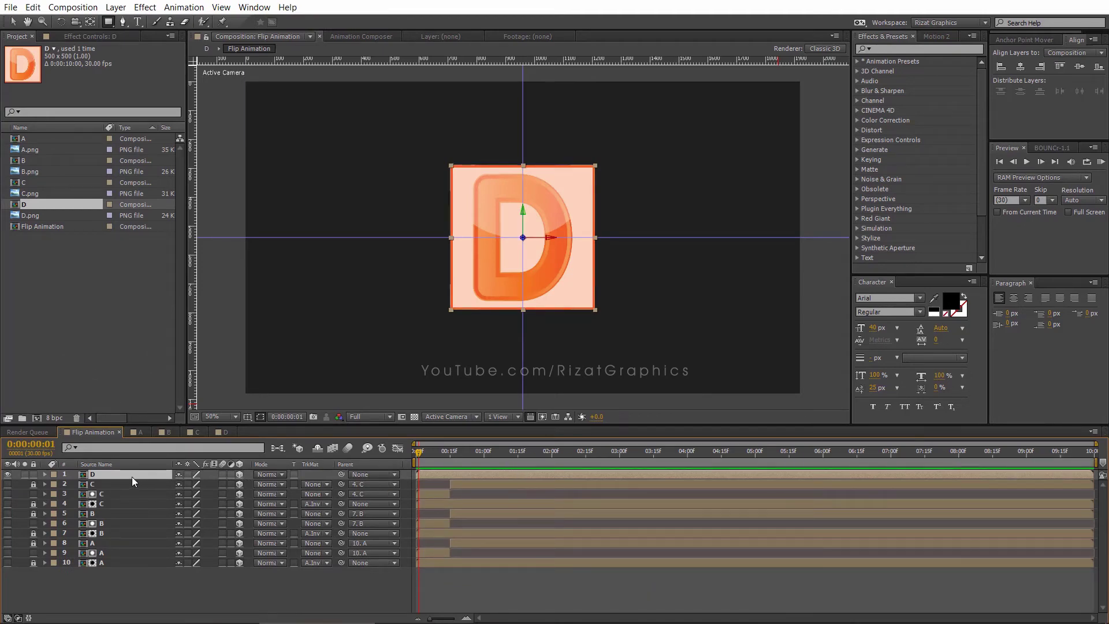
- Duplicate the D layer and draw a rectangular mask on the lower copy covering the frame right of the vertical guide
key(ctrl+d)
click(108, 486)
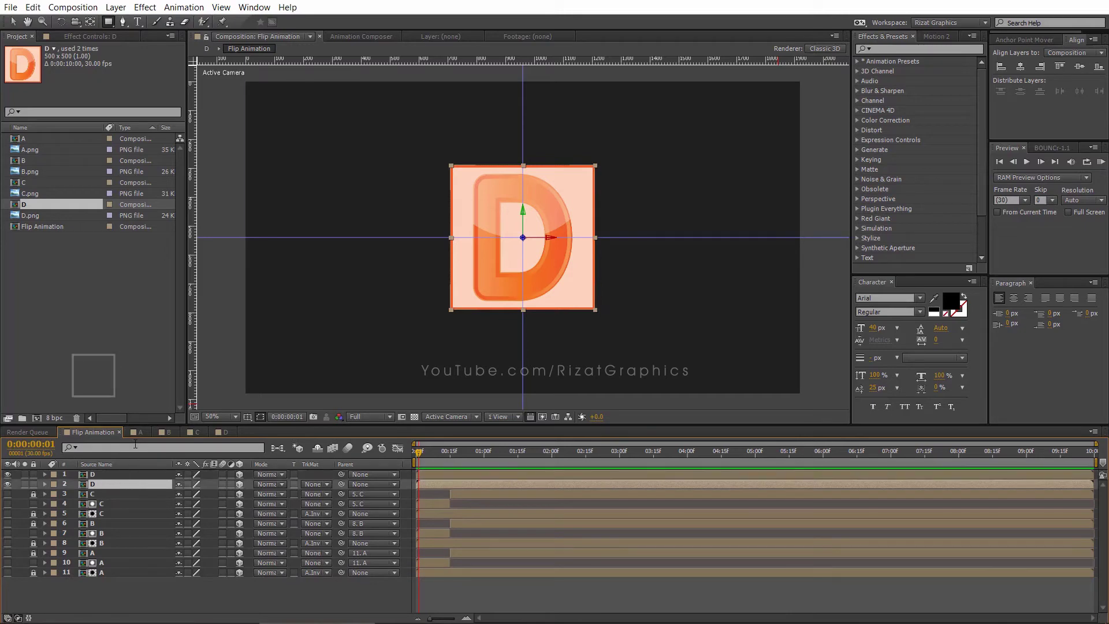
drag(112, 22, 125, 23)
drag(522, 73, 806, 398)
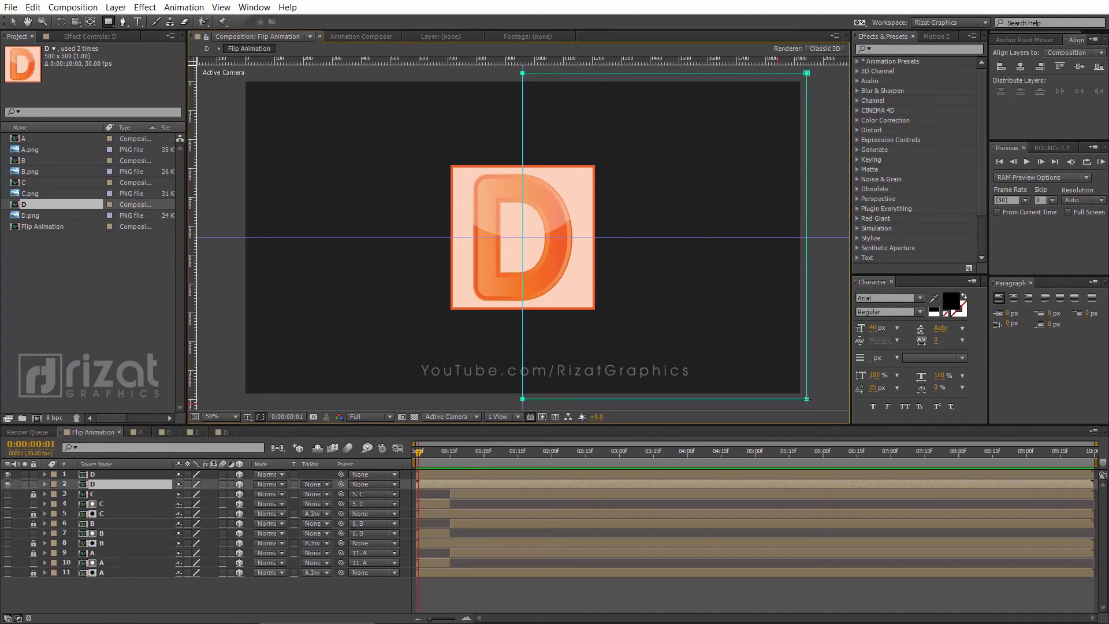
click(45, 484)
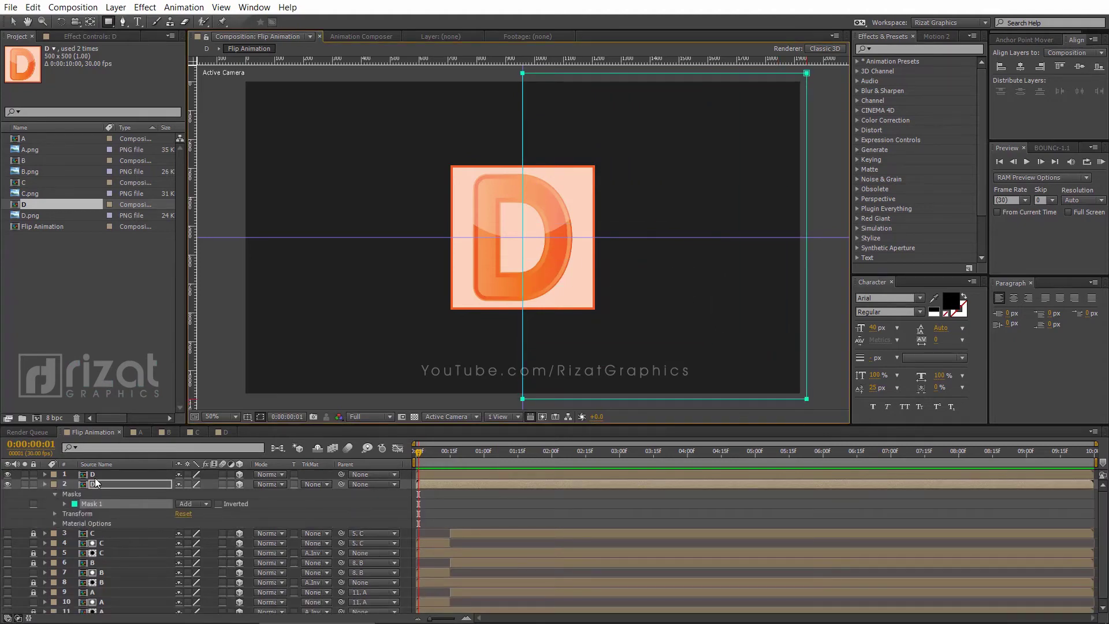
- Draw a rectangular mask on the upper D layer covering the frame left of the vertical guide, and collapse its properties
click(96, 473)
drag(243, 74, 523, 400)
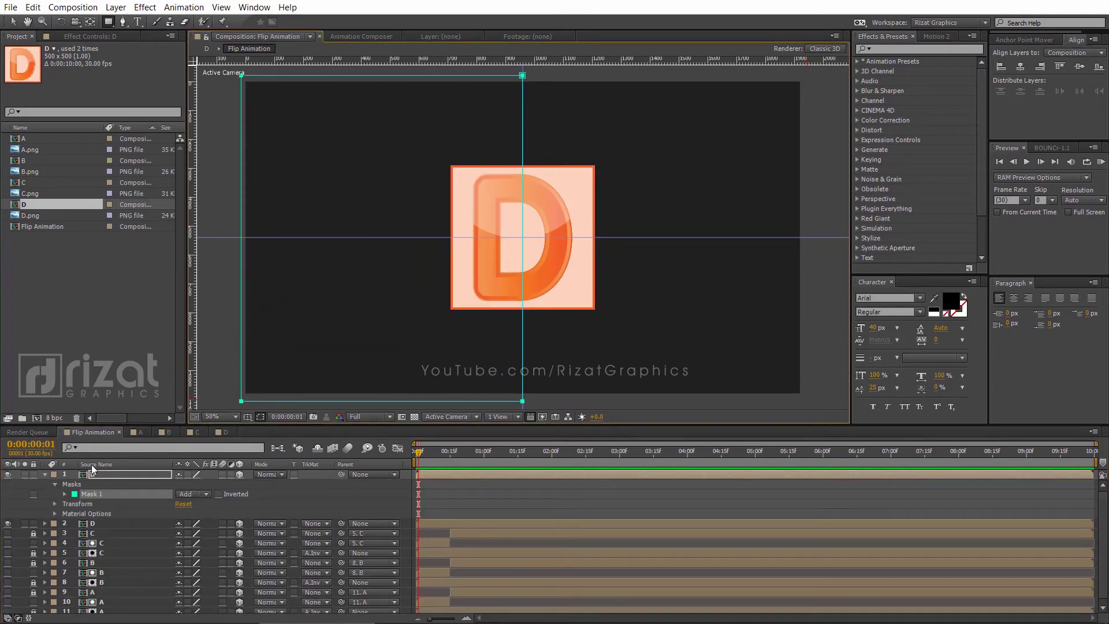
click(45, 475)
- Add a Y Rotation keyframe at 0:00:00:00 on the upper D layer and set it to -180°
click(103, 473)
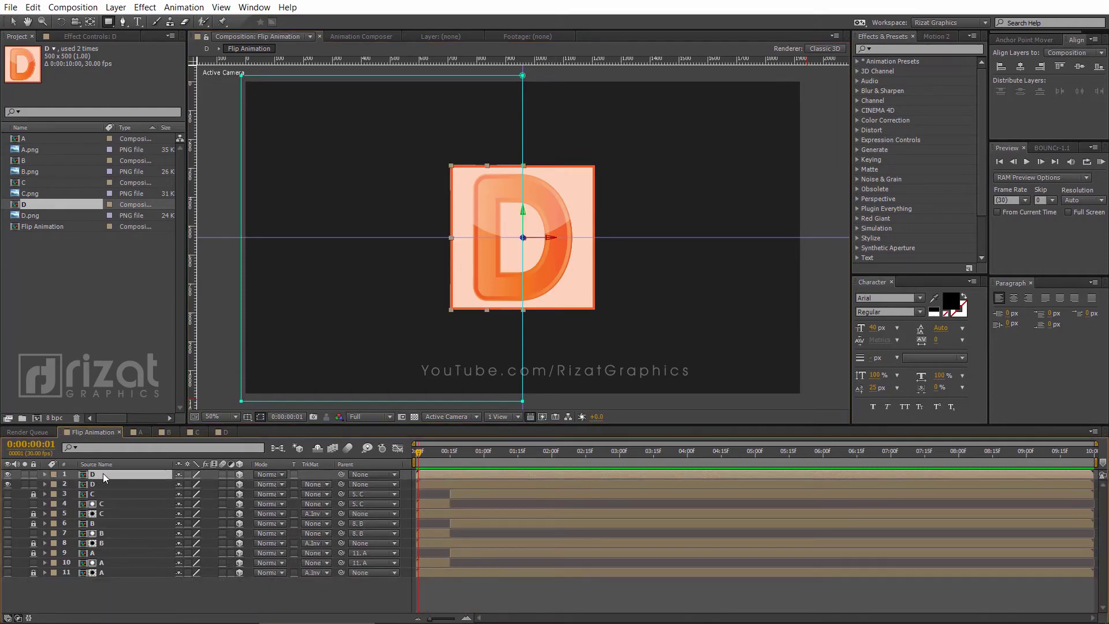
drag(417, 456, 407, 454)
key(r)
click(74, 503)
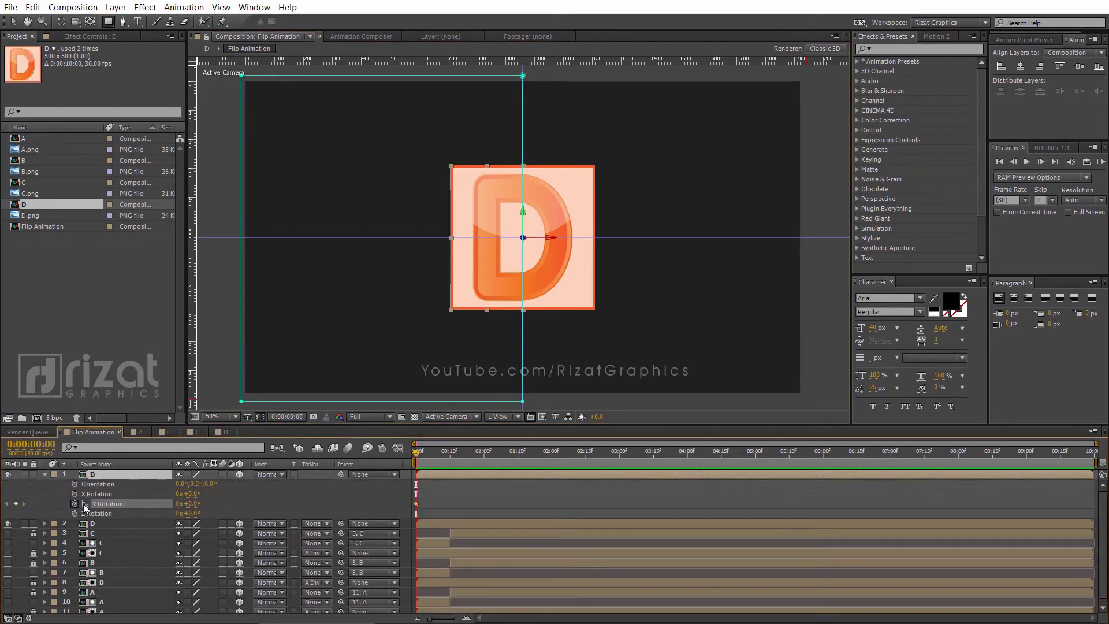
click(190, 503)
text(-90)
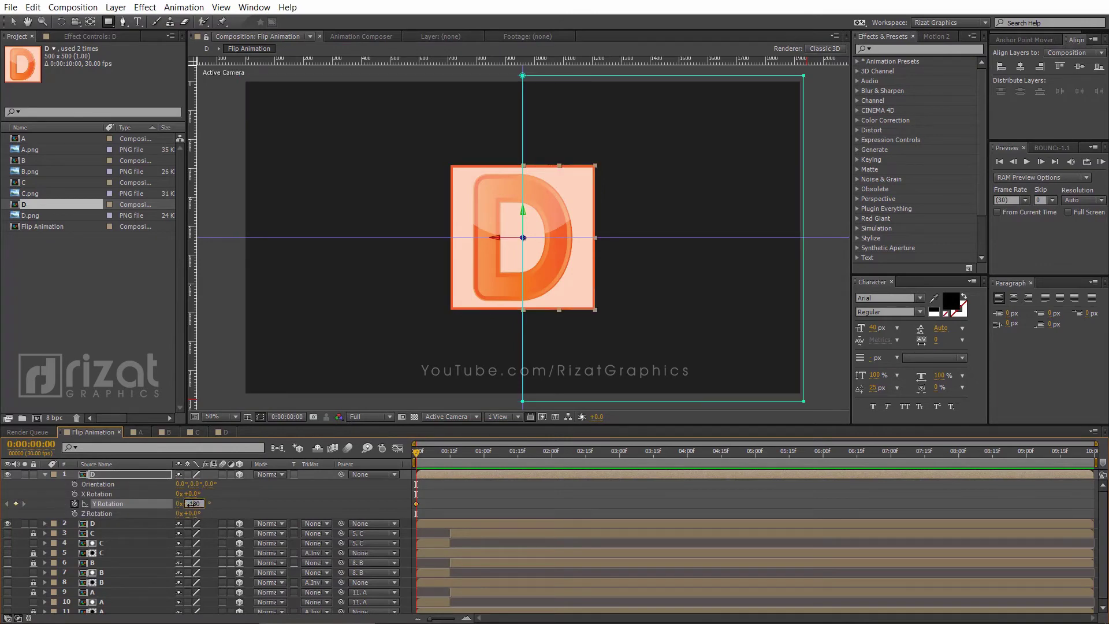
key(Return)
- Set the upper D layer's Y Rotation to 0° at 0:00:01:00, preview from the start and collapse its properties
click(483, 454)
click(191, 504)
text(0)
key(Return)
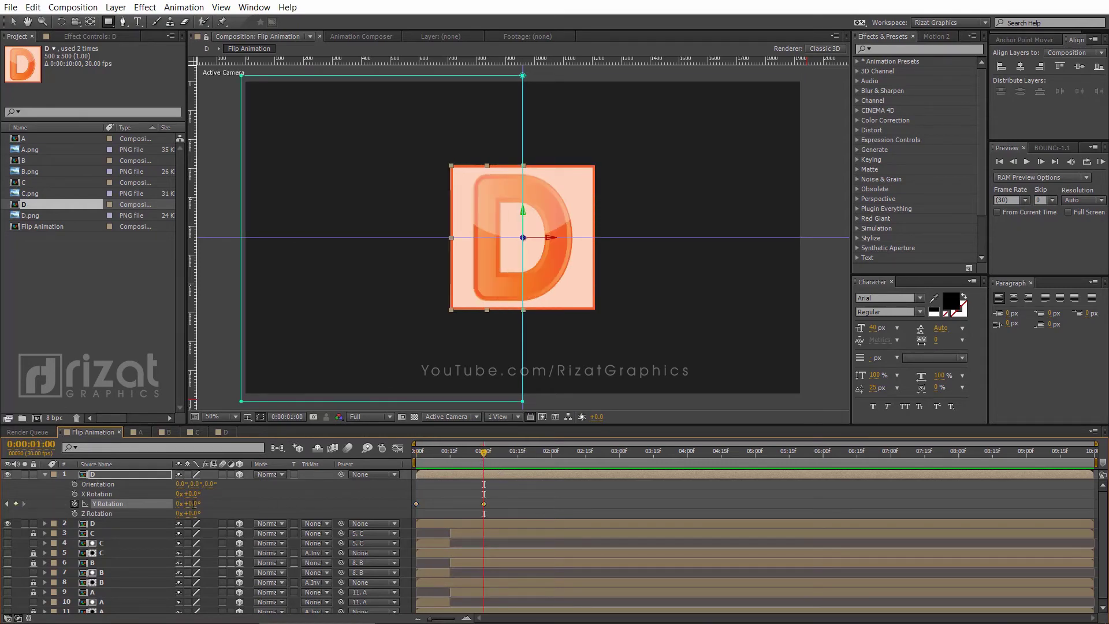
drag(455, 455, 398, 452)
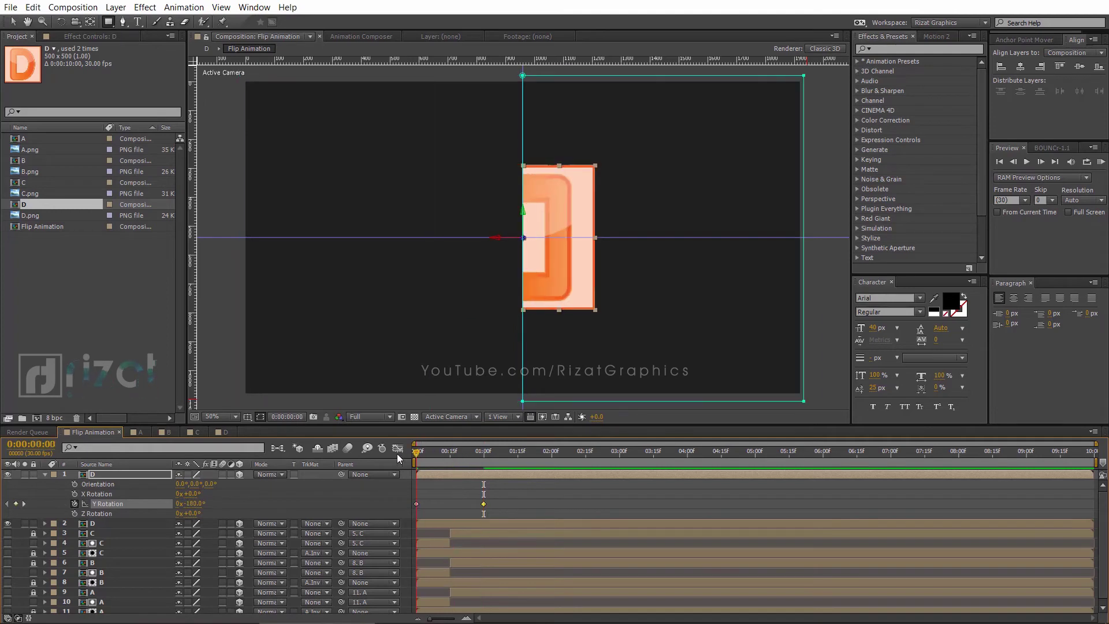
key(space)
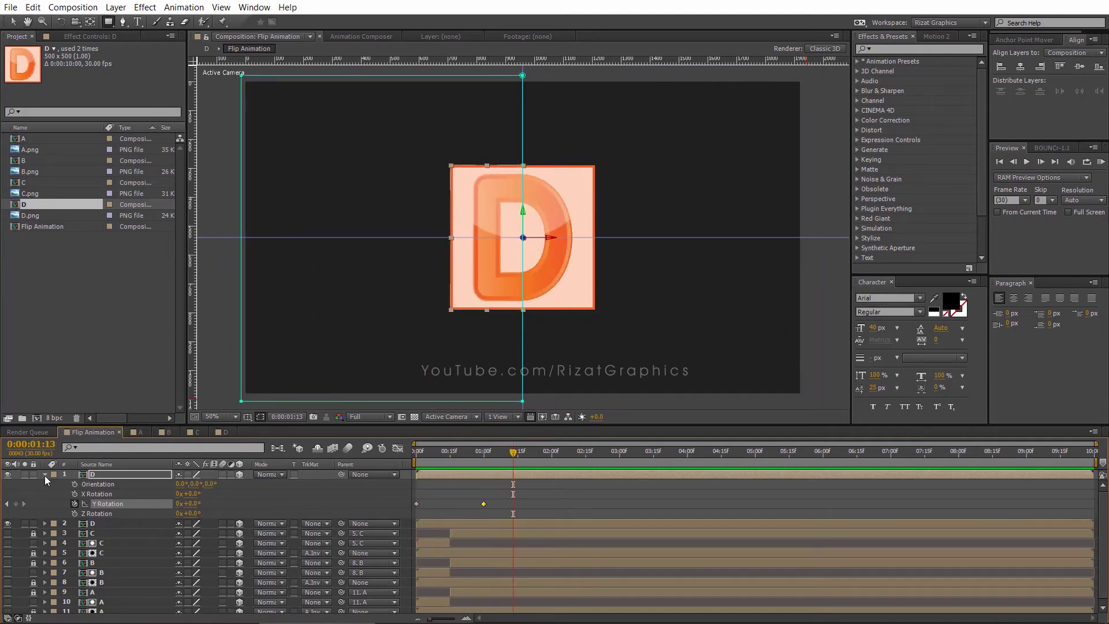
click(45, 474)
- Set the lower D layer's track matte to Alpha Inverted Matte "D"
click(96, 483)
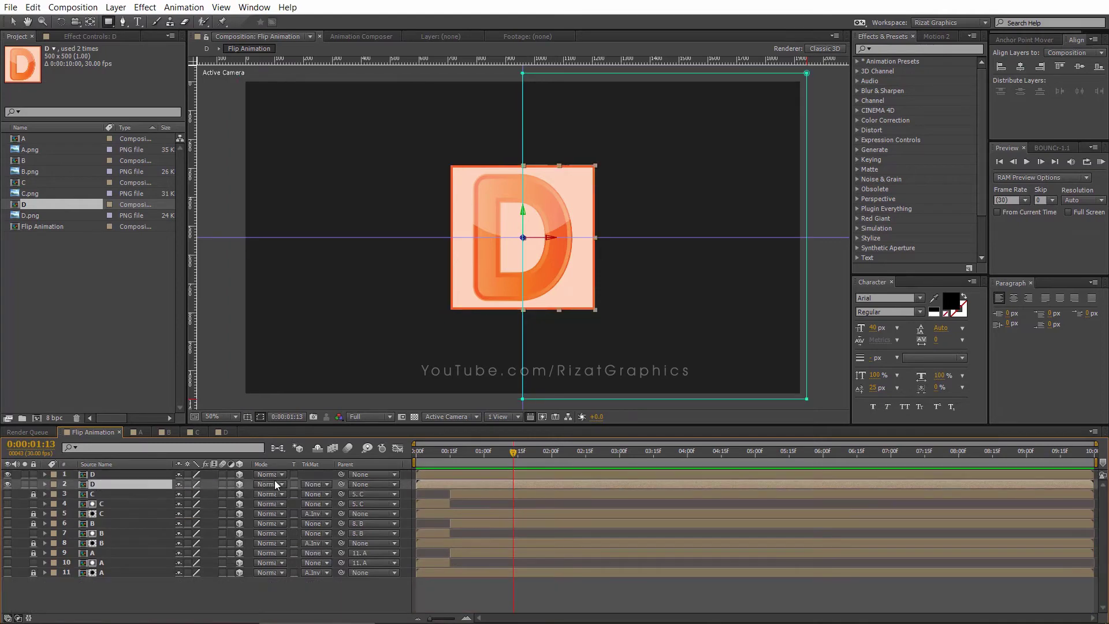
click(312, 484)
click(325, 529)
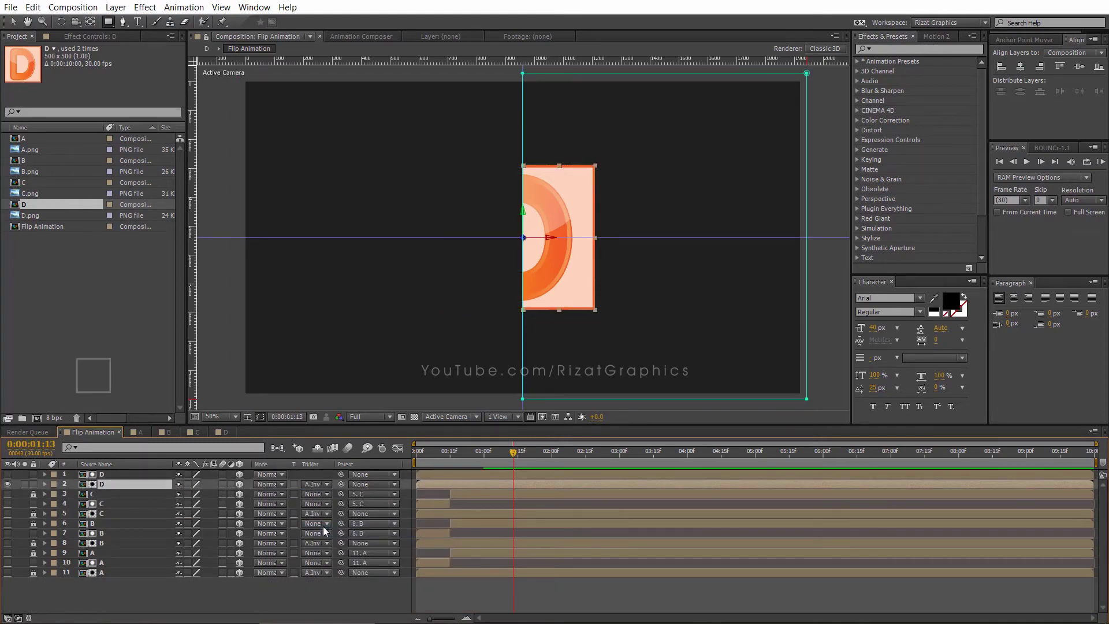
click(329, 589)
- End the work area at 0:00:01:15 and run a RAM preview of the D flip
click(518, 453)
key(n)
click(1101, 162)
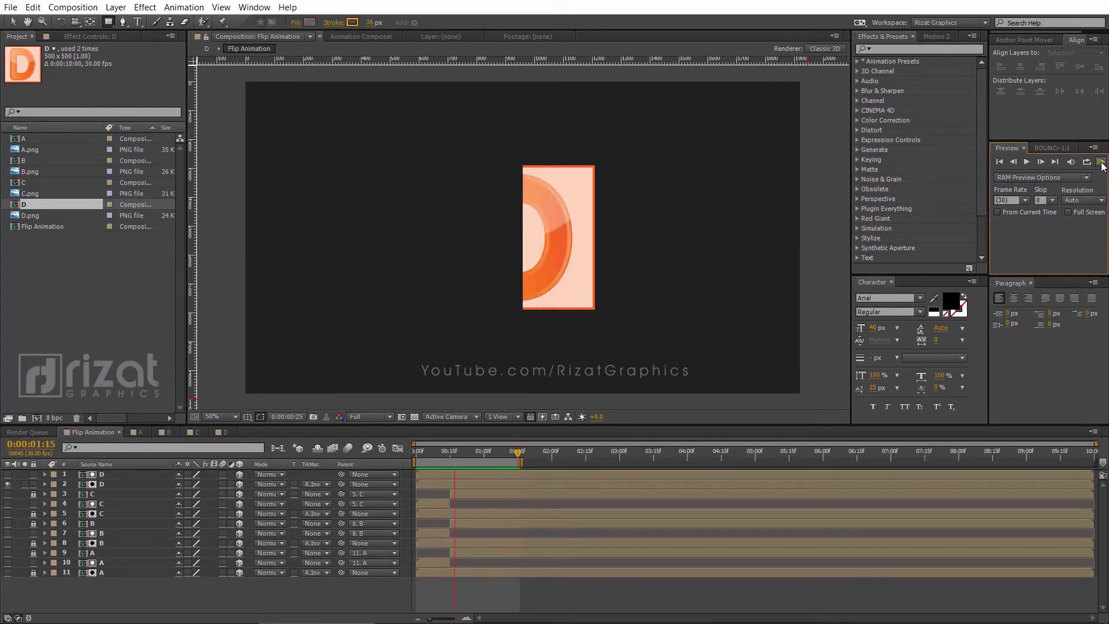
- Split the upper D layer at 0:00:00:15 and turn on visibility for the second part
click(483, 451)
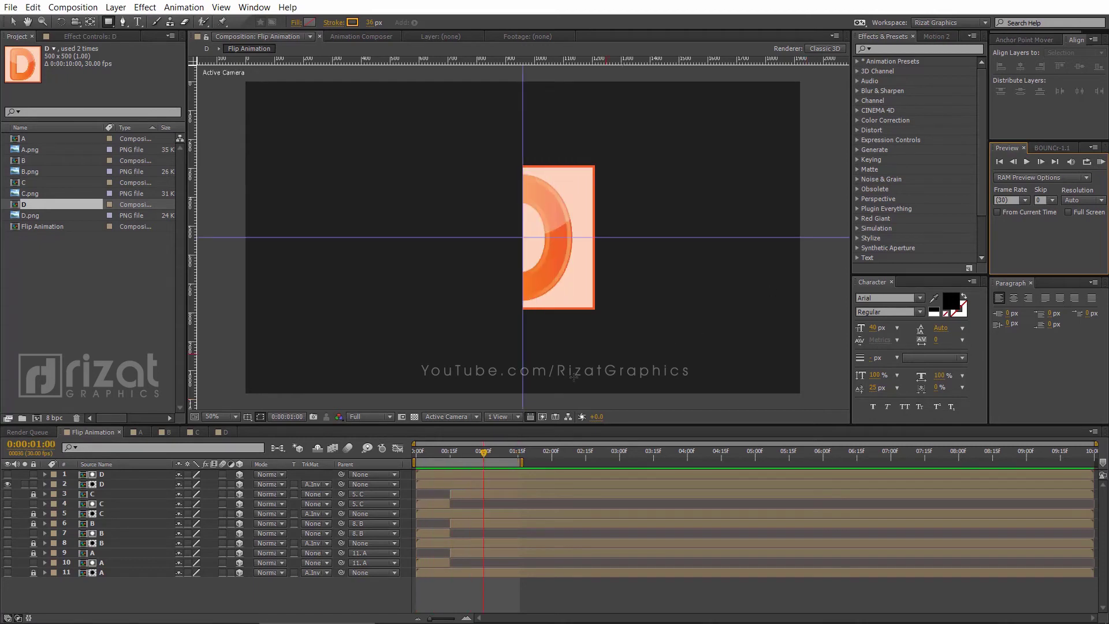
click(450, 451)
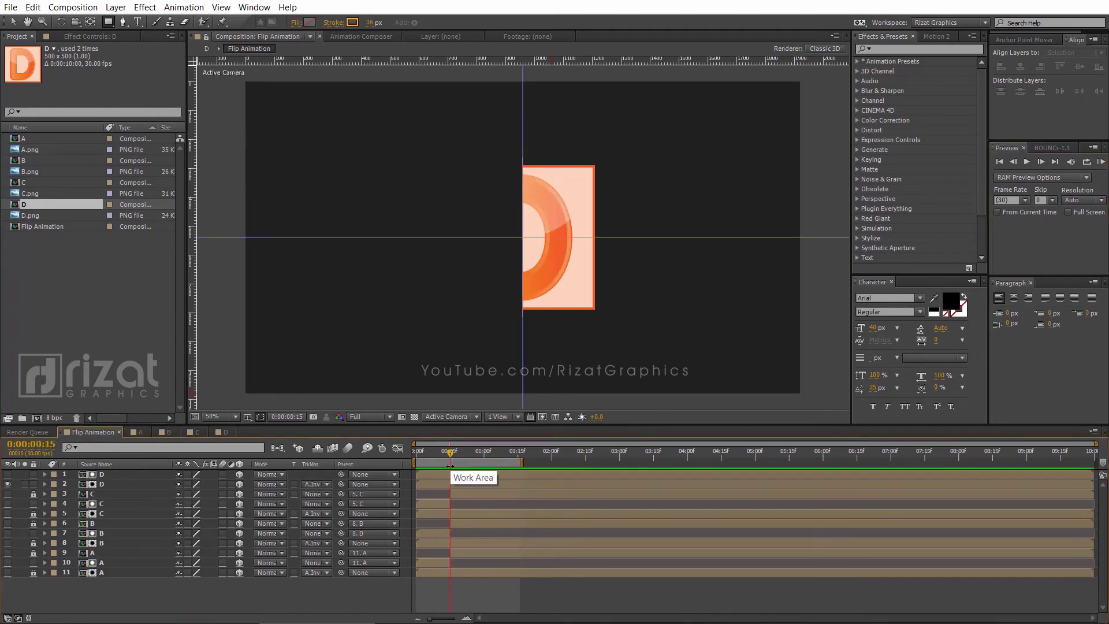
click(449, 474)
key(ctrl+d)
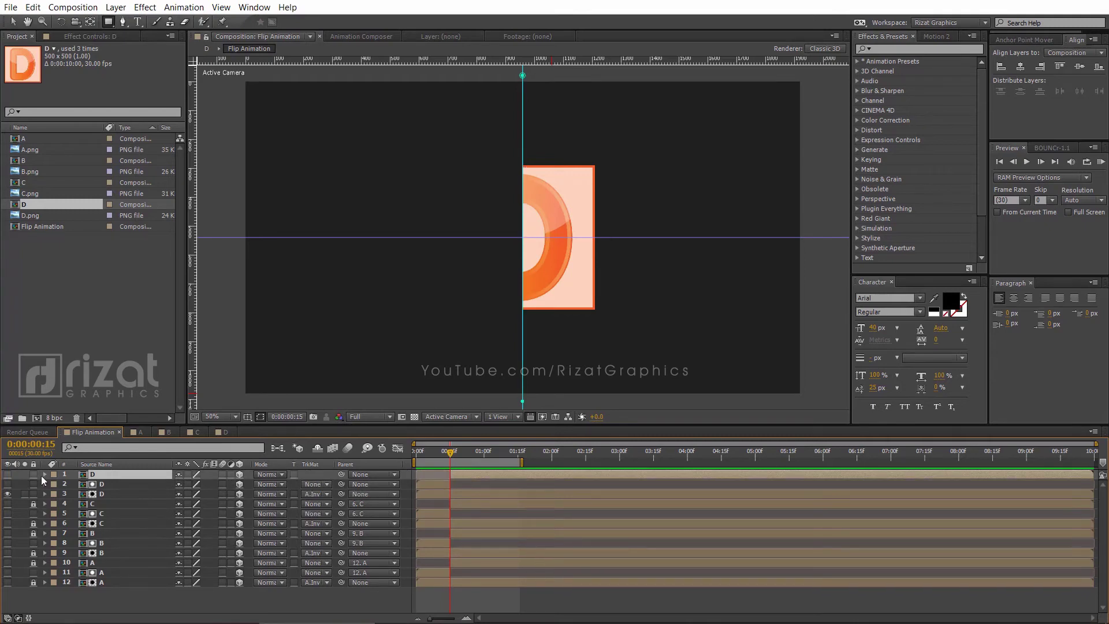
click(9, 474)
- Parent both parts of the split D layer to the lower D layer
click(125, 485)
drag(341, 474, 130, 498)
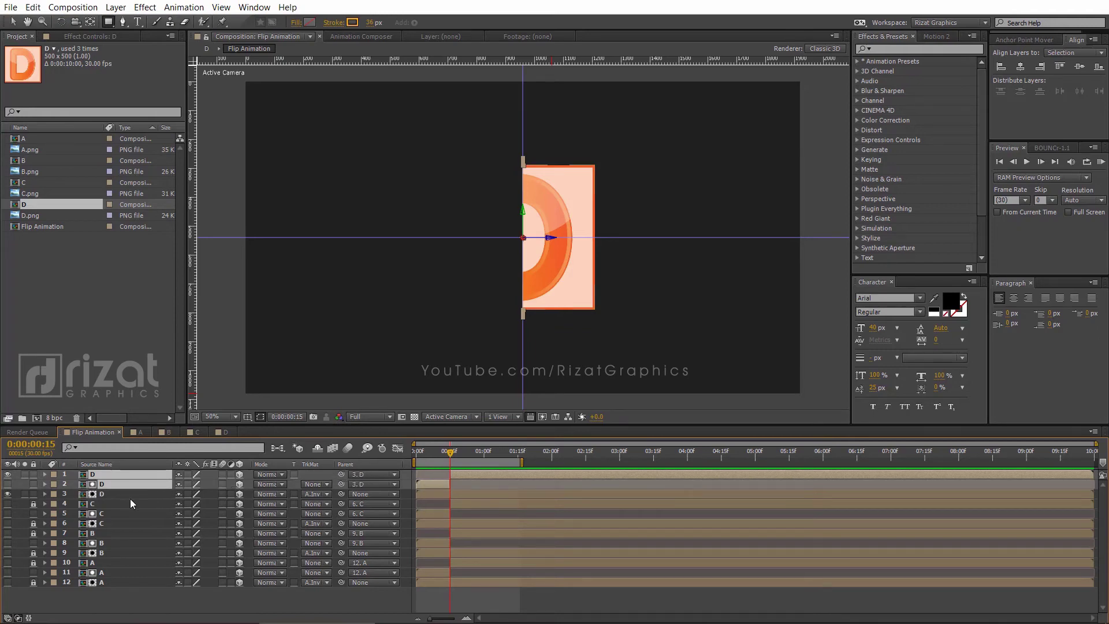
click(154, 594)
- Preview the complete D flip from the start of the timeline
drag(450, 457, 409, 454)
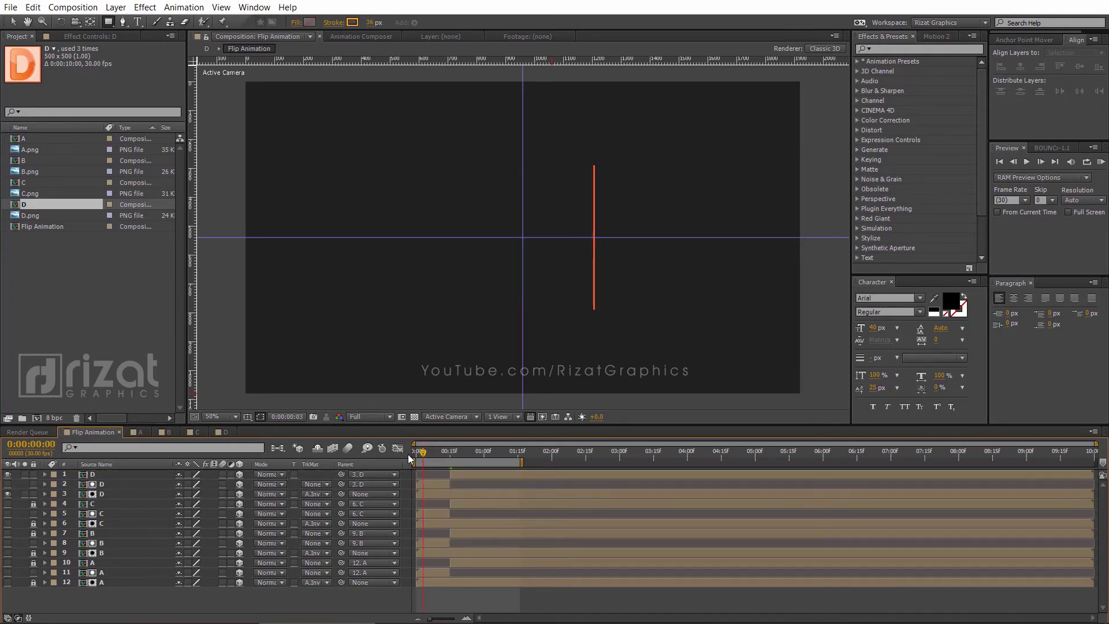
key(space)
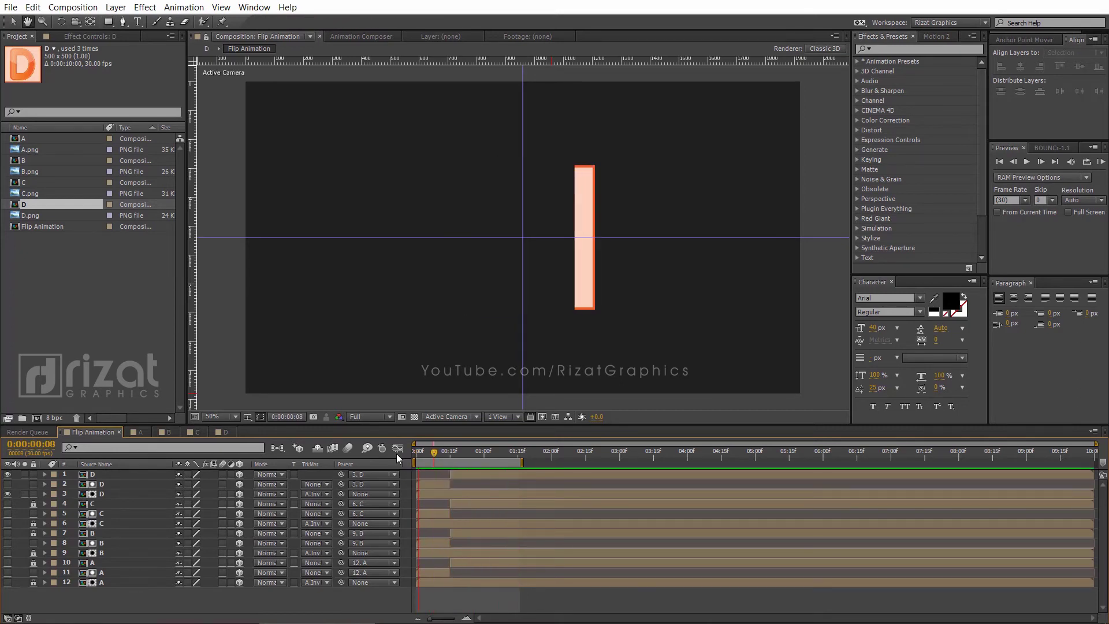
key(q)
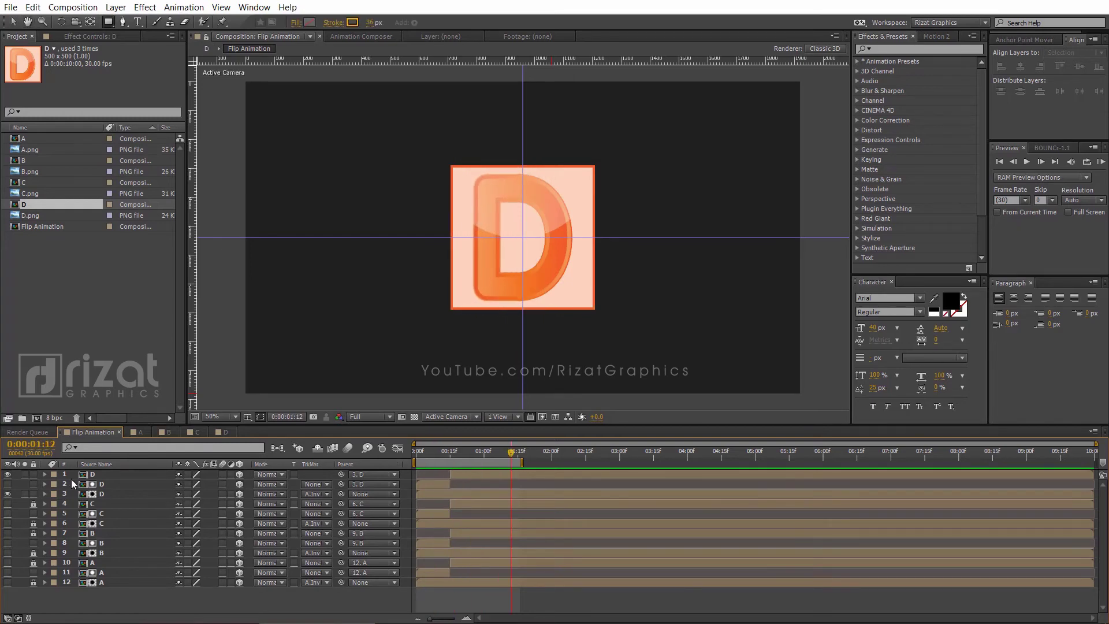
- Turn on visibility for the locked C, B and A layers, leaving their matte layers hidden
click(7, 503)
click(8, 523)
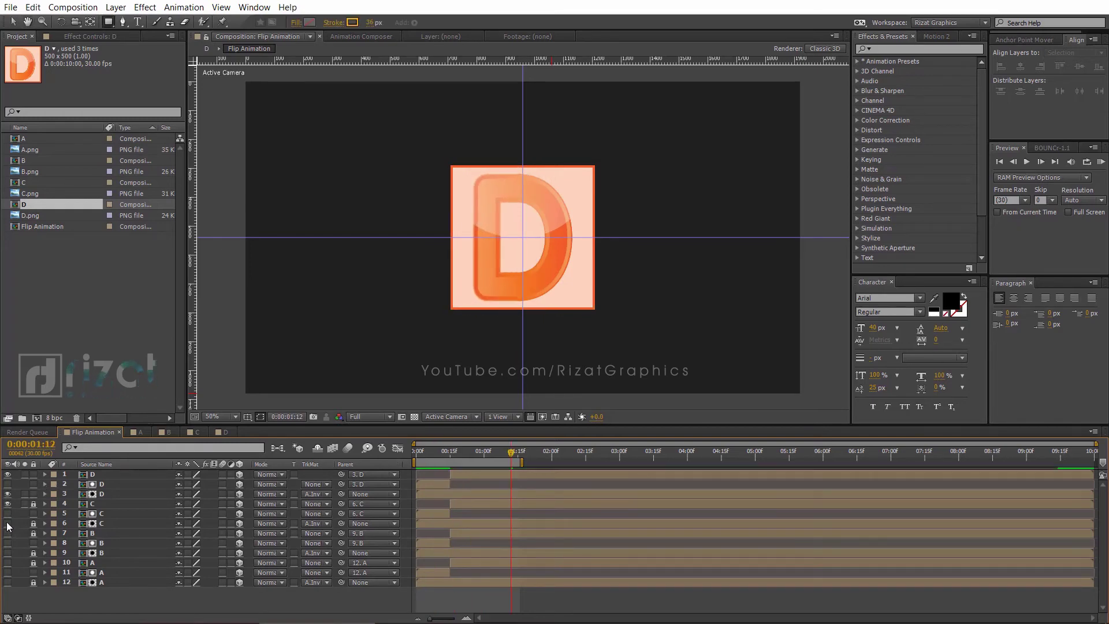
click(8, 533)
click(8, 553)
click(8, 562)
click(7, 582)
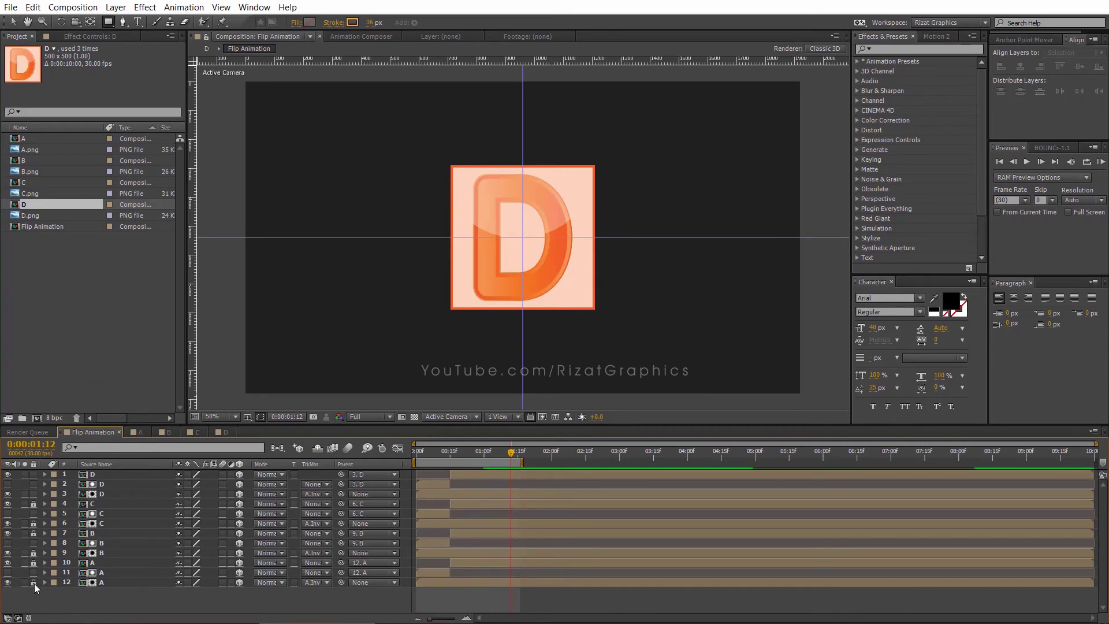
- Unlock the locked A, B and C layers and extend the work area to the end of the composition
click(33, 563)
click(32, 553)
click(33, 524)
click(33, 503)
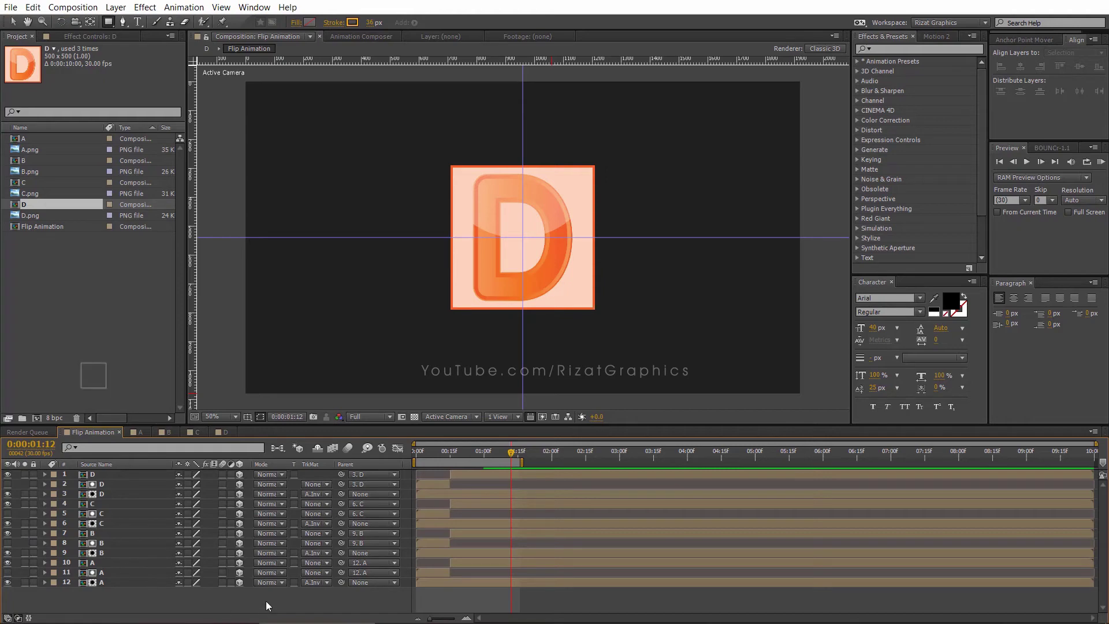
drag(522, 462, 1094, 462)
- Shift all the B, C and D layers together so that they start at 0:00:01:00
drag(439, 449, 407, 448)
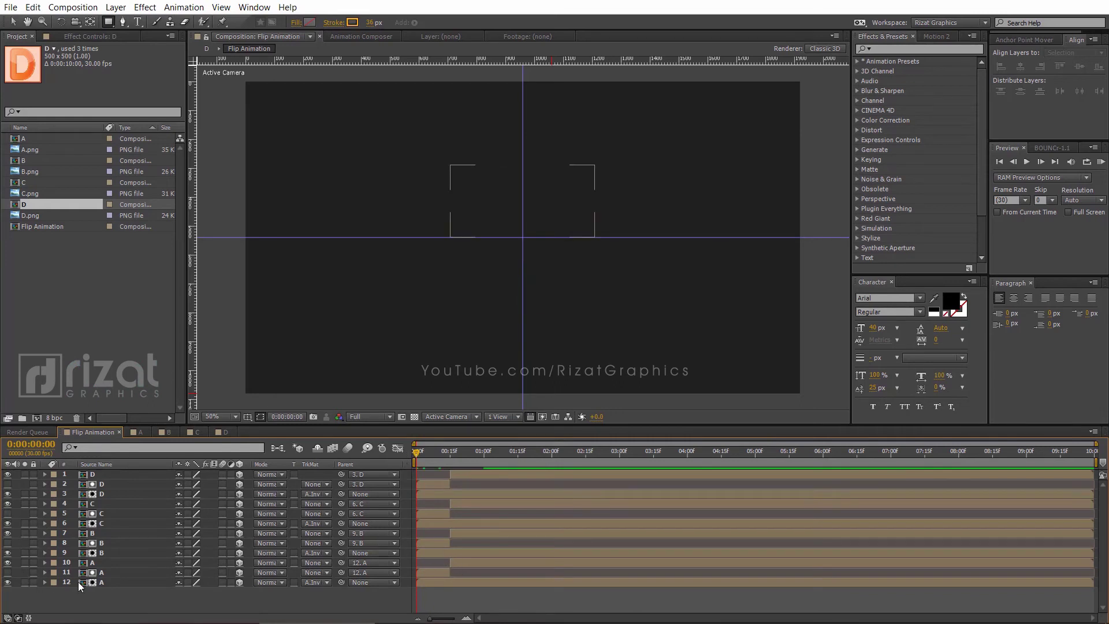
click(103, 554)
shift+click(102, 534)
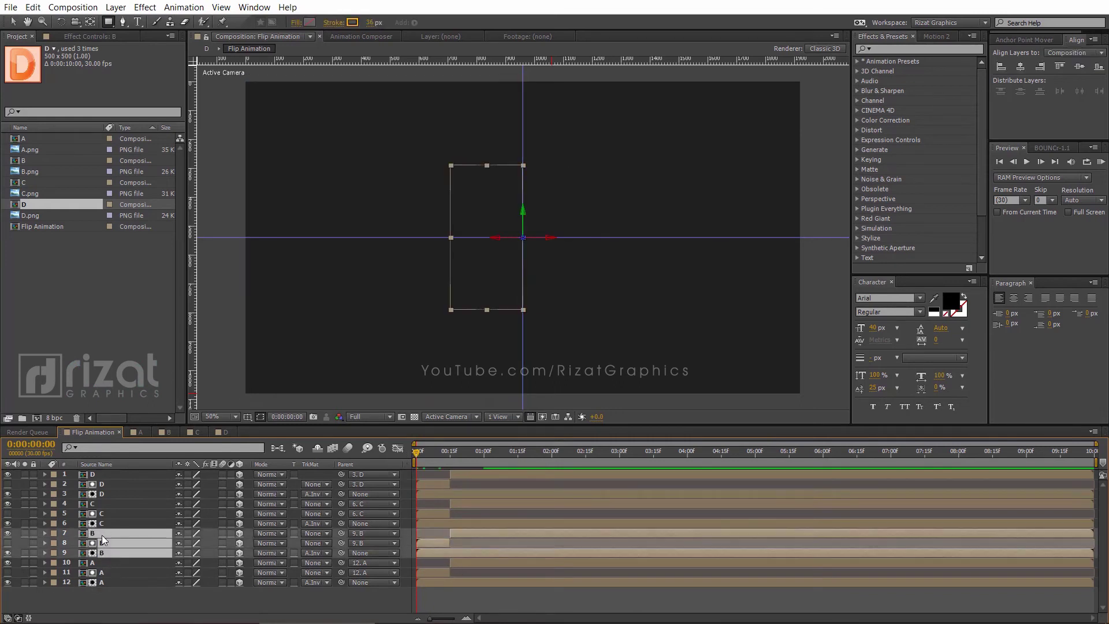
shift+click(106, 474)
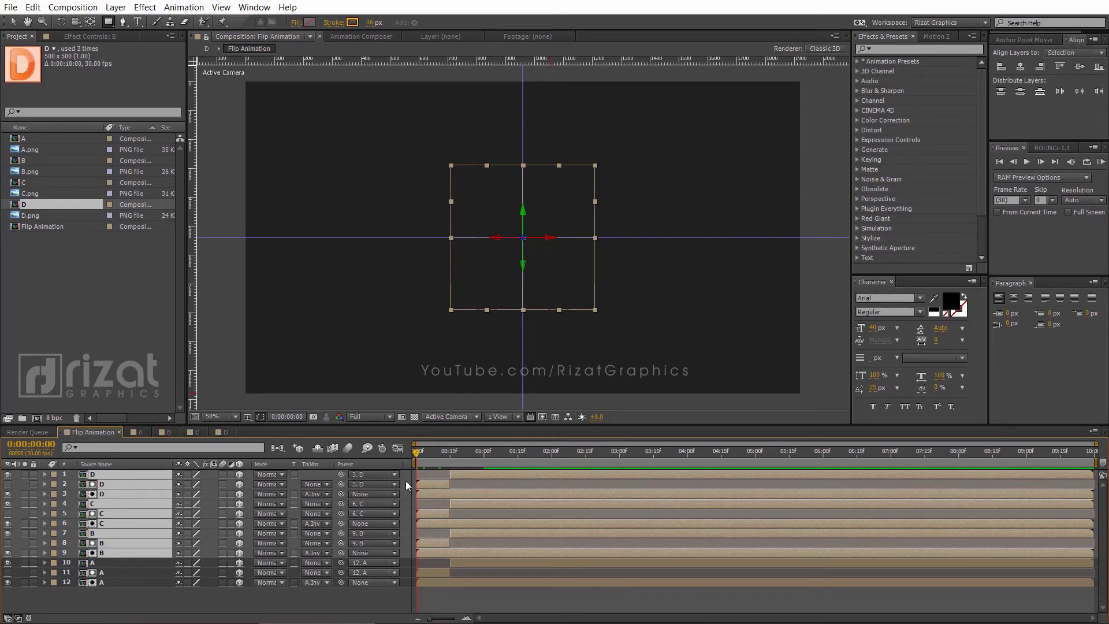
click(484, 452)
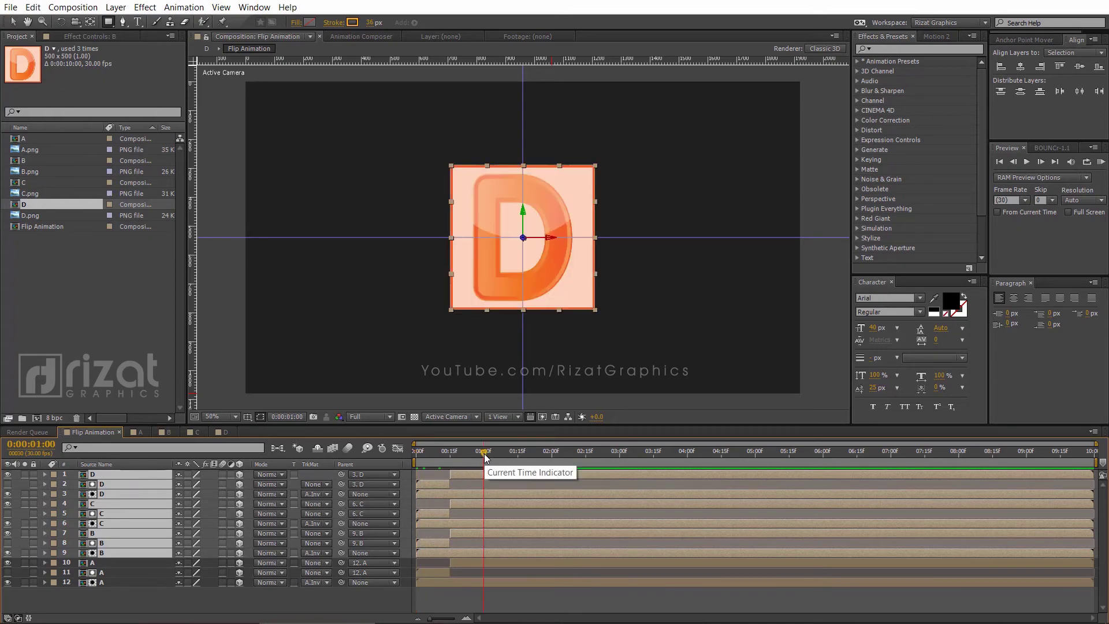
drag(434, 553, 503, 549)
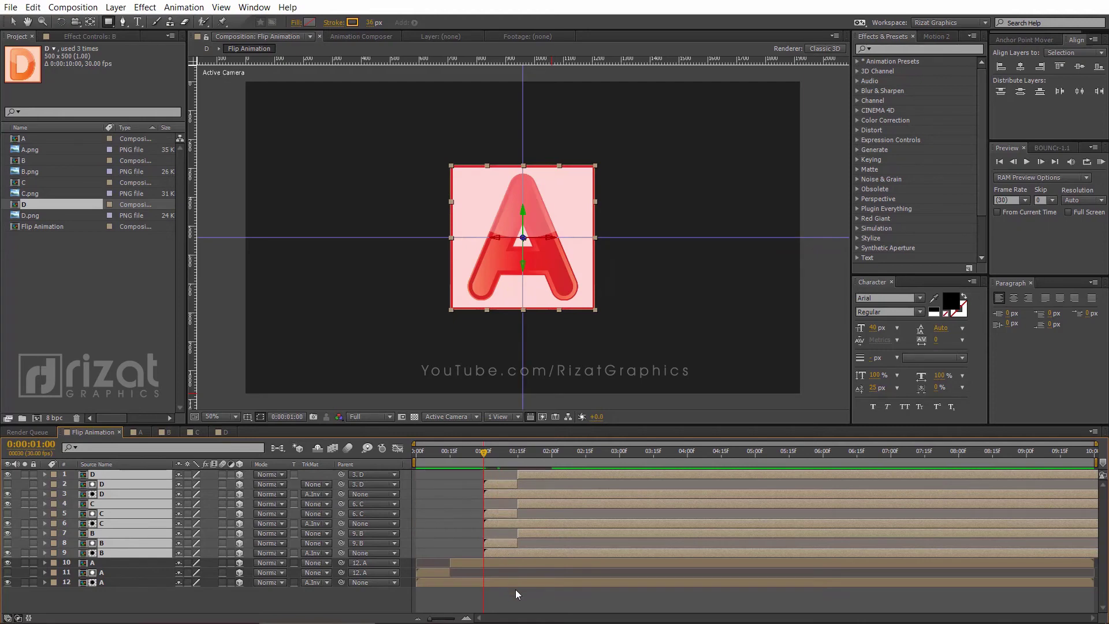
click(515, 589)
- Shift all the C and D layers together so that they start at 0:00:02:00
click(523, 524)
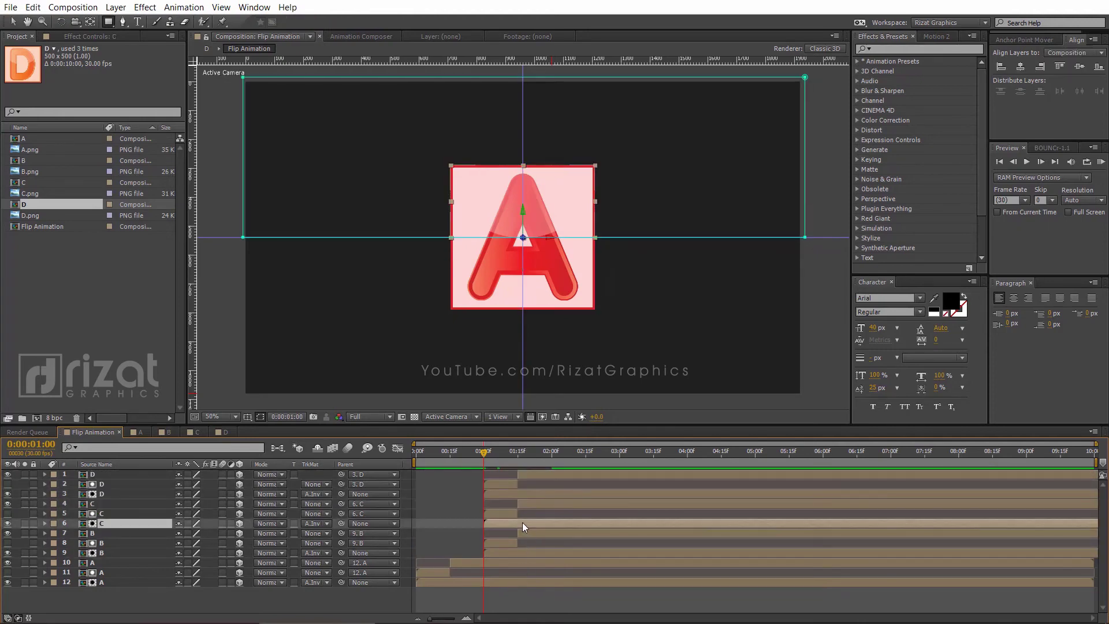
shift+click(529, 475)
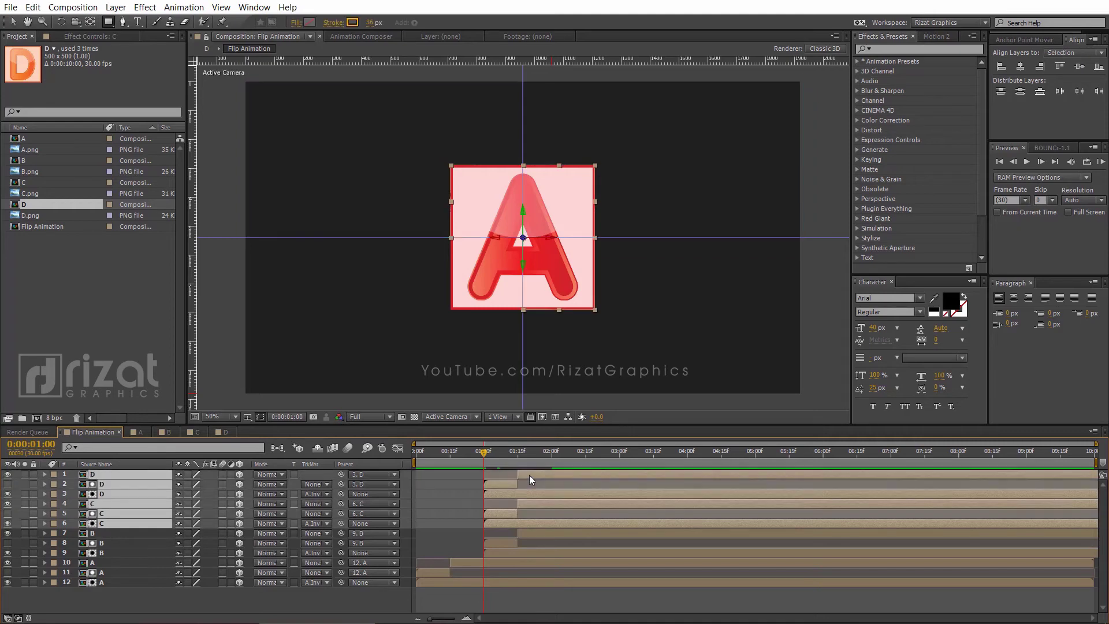
click(552, 451)
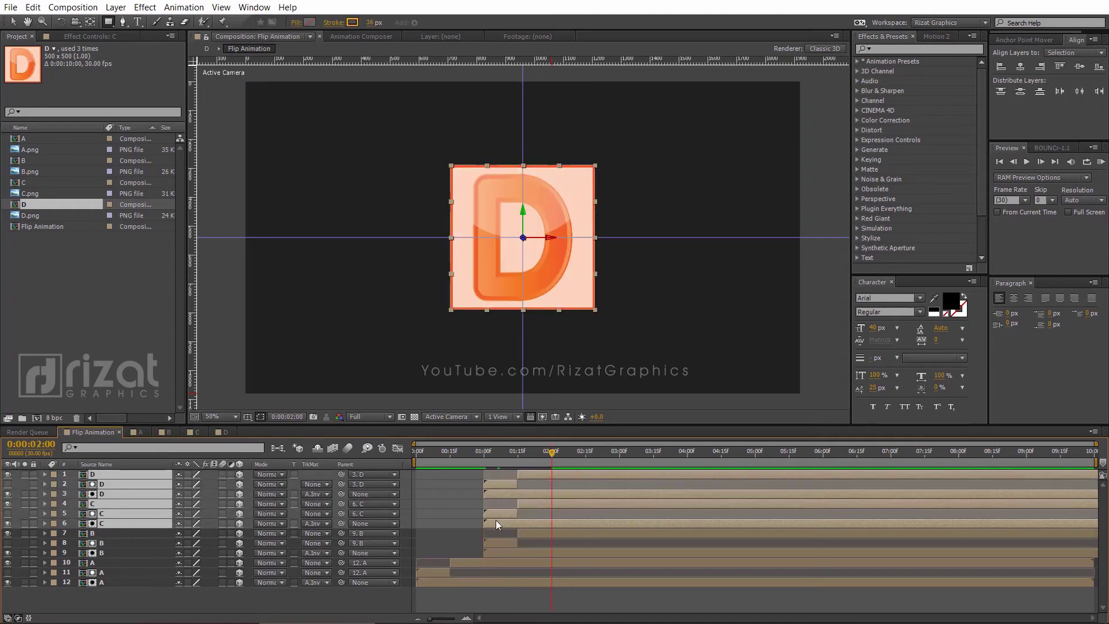
drag(494, 523, 567, 521)
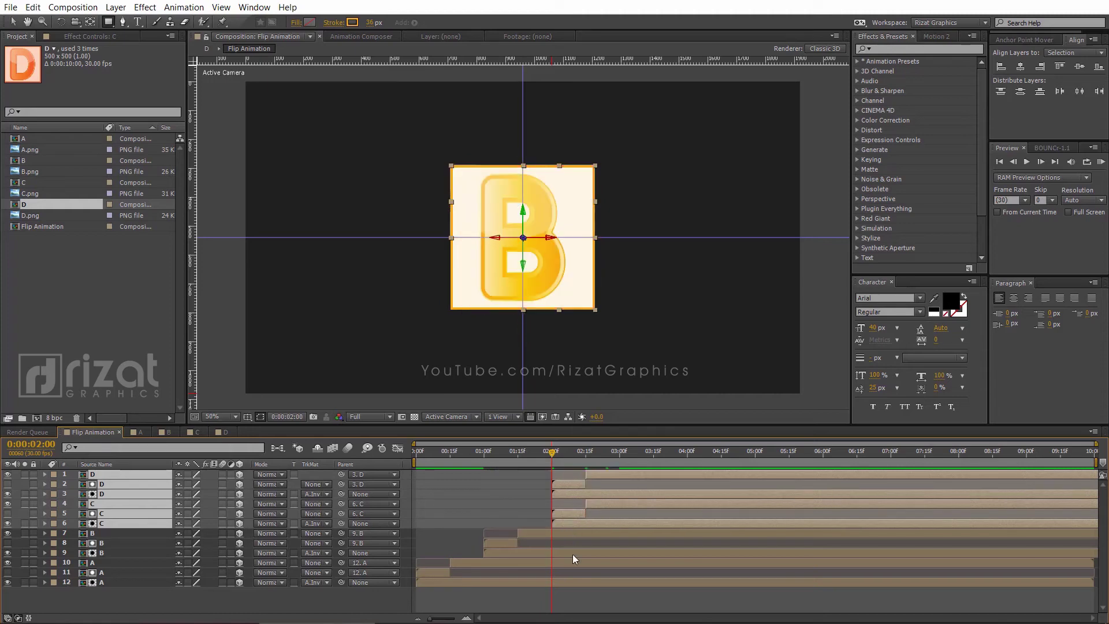
click(641, 587)
- Move the three D layers so that they start at 0:00:03:00
click(619, 452)
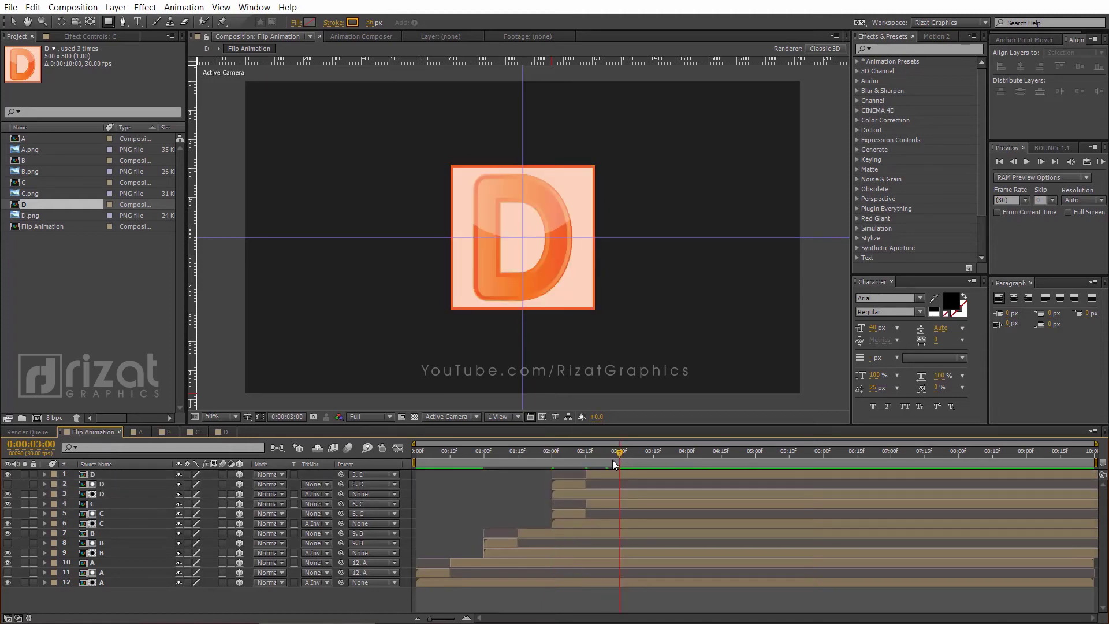
click(146, 476)
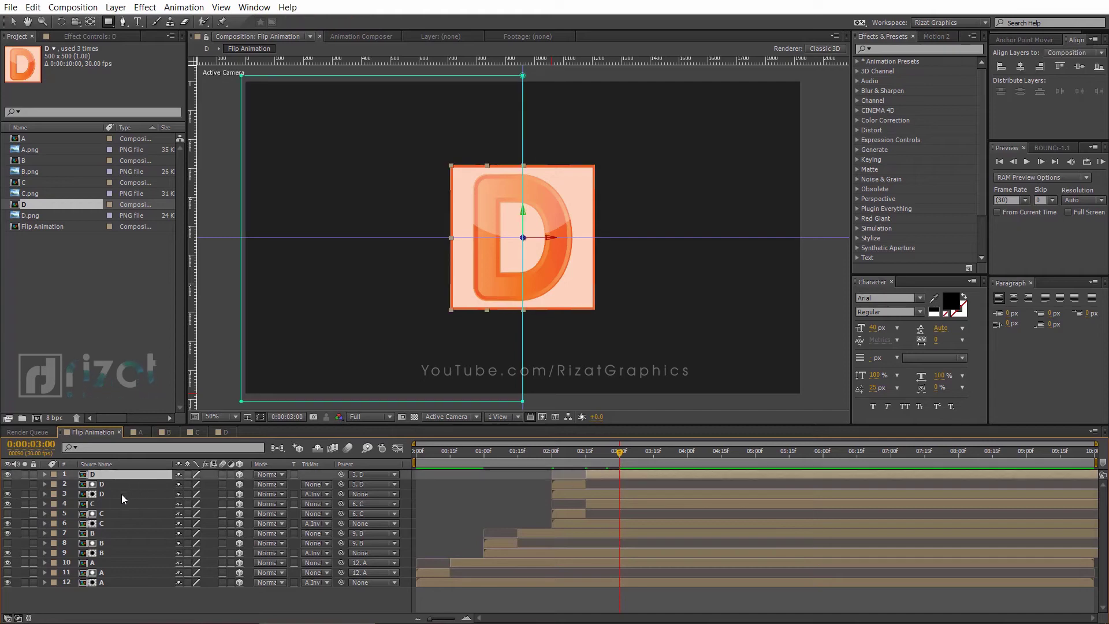
shift+click(121, 494)
key(bracketleft)
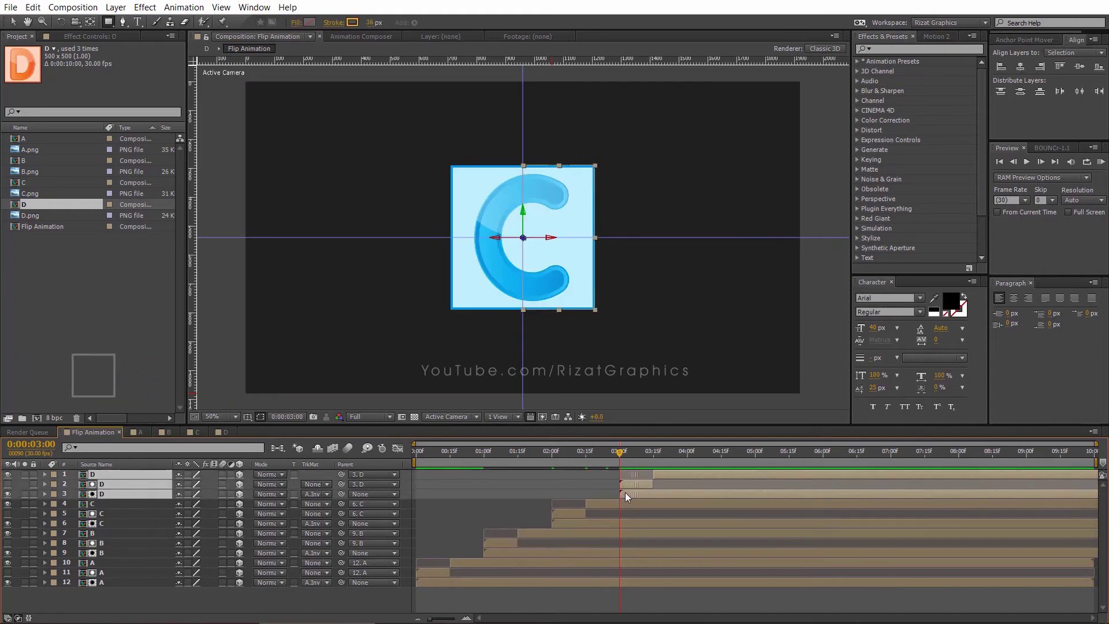
click(576, 590)
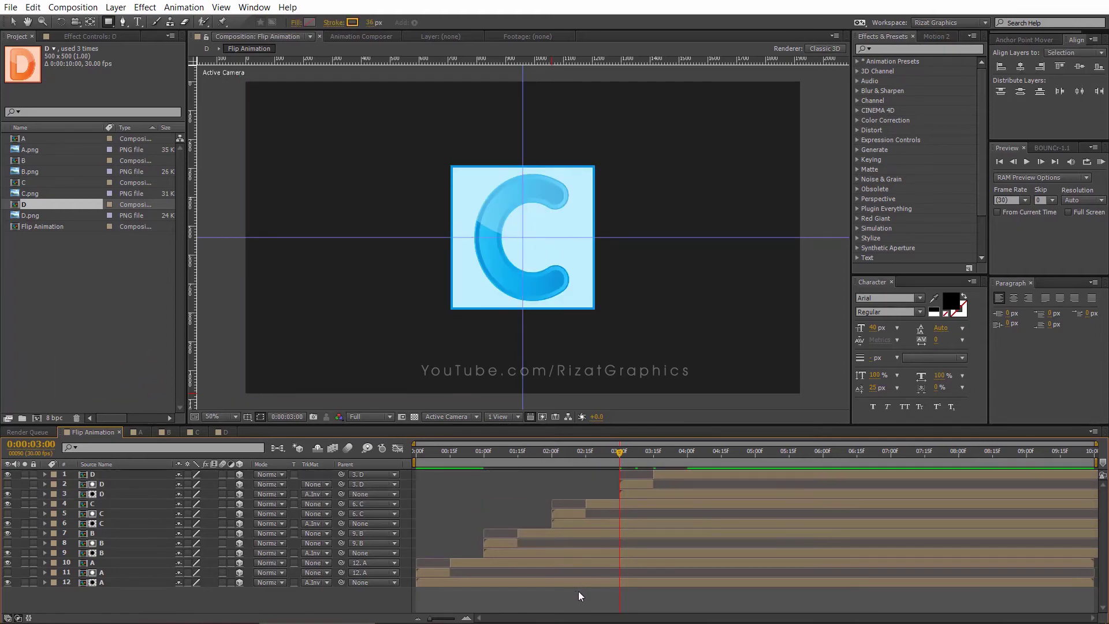
- End the work area at 0:00:04:00 and preview the complete A to D flip sequence
click(687, 452)
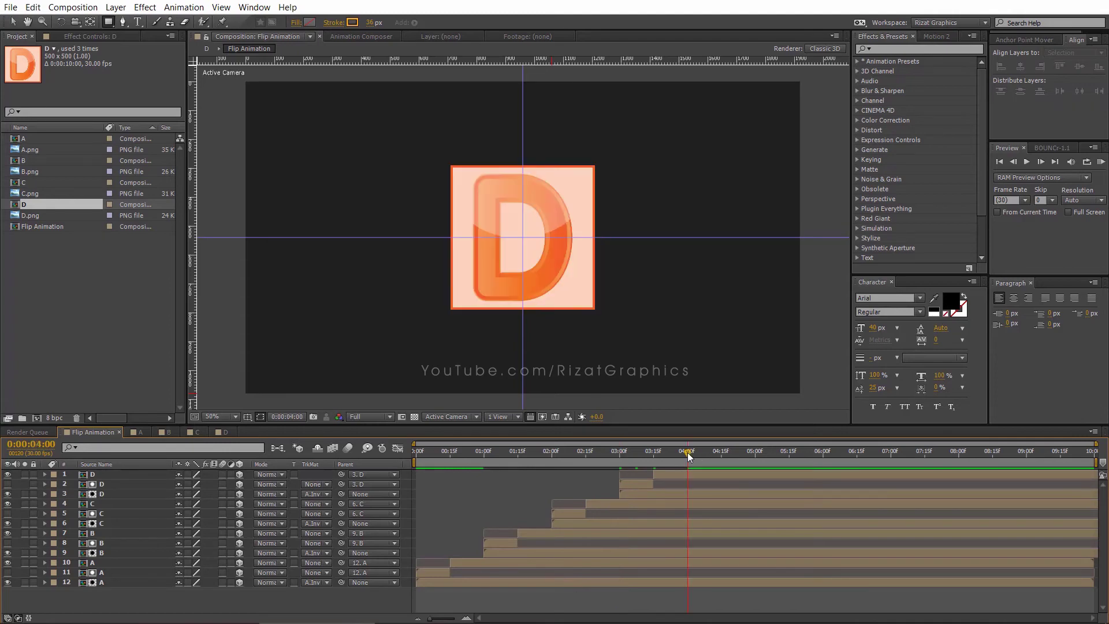
key(n)
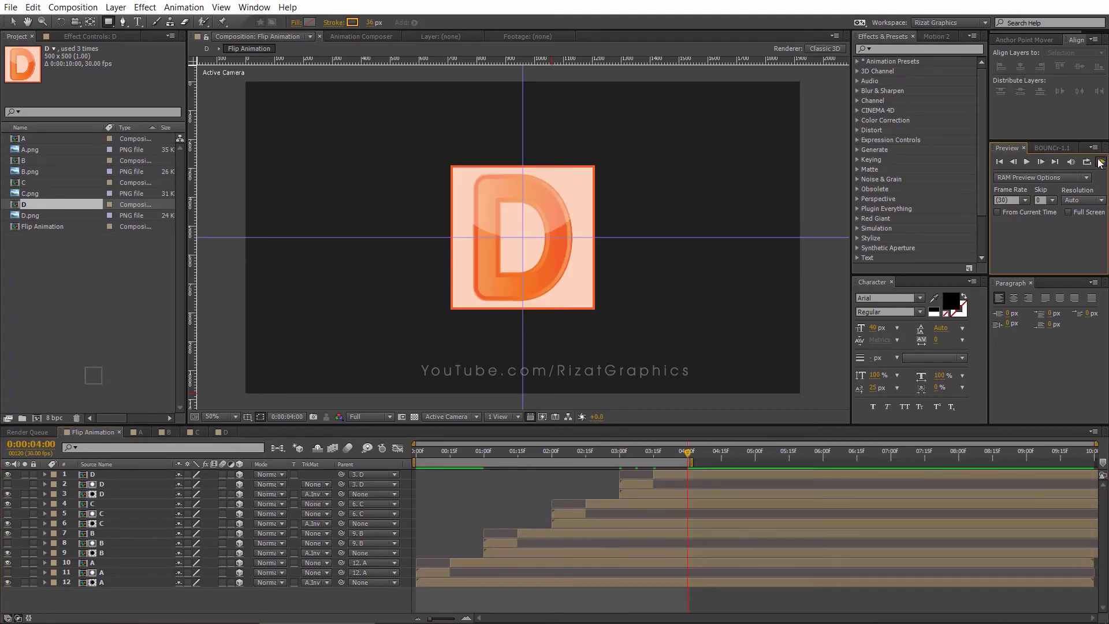
click(1100, 162)
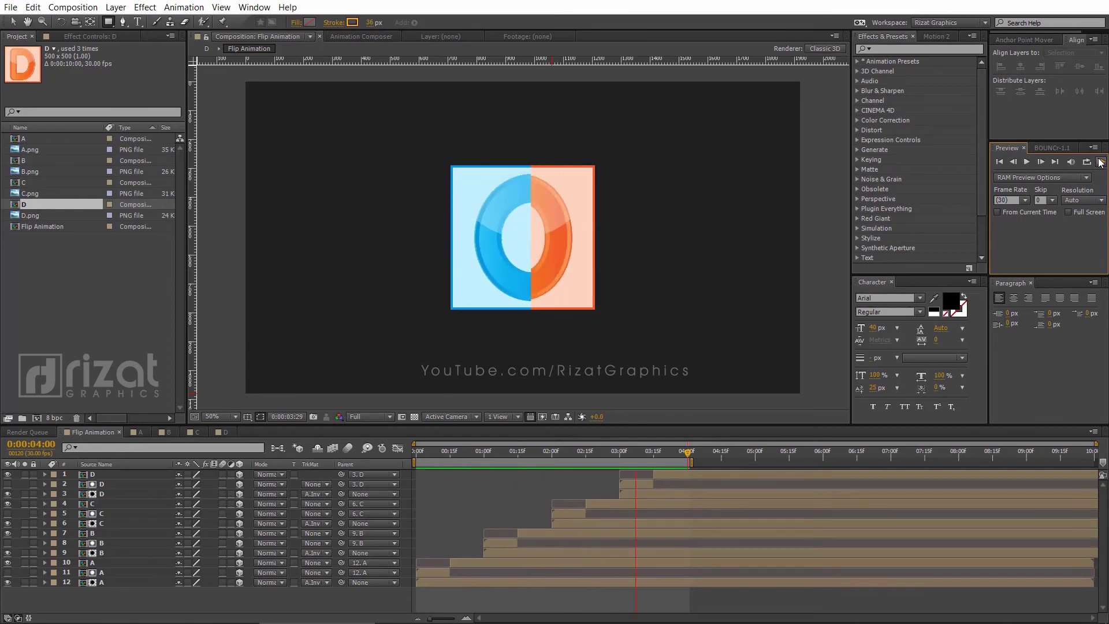
key(space)
- Extend the work area to just past 0:00:06:15, enlarge the timeline area and return to the start of the composition
drag(691, 462, 865, 462)
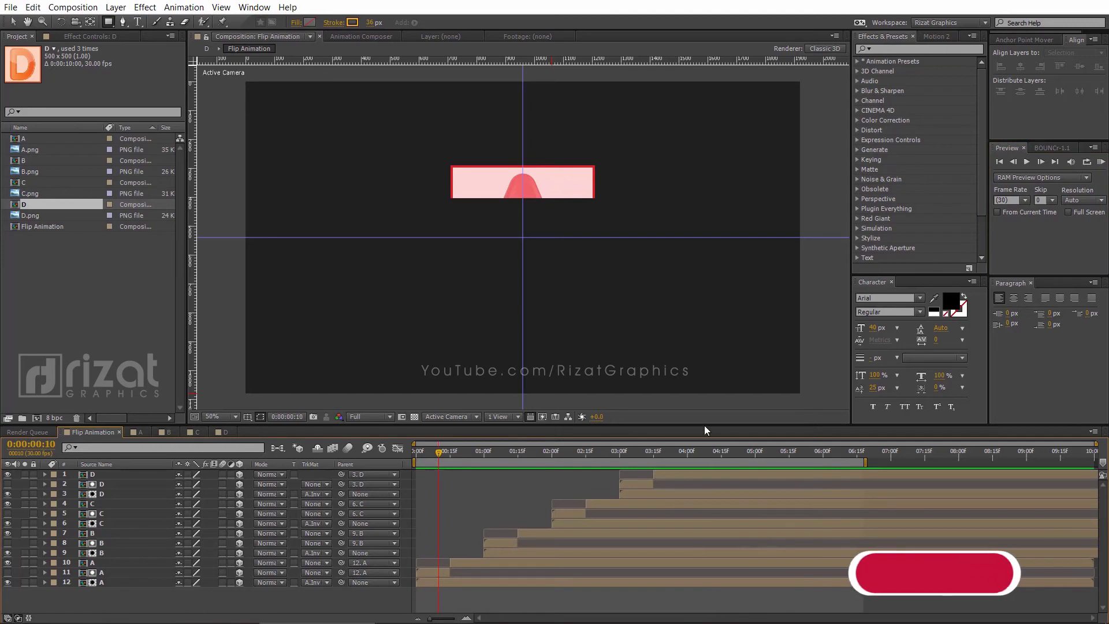
drag(704, 426, 705, 395)
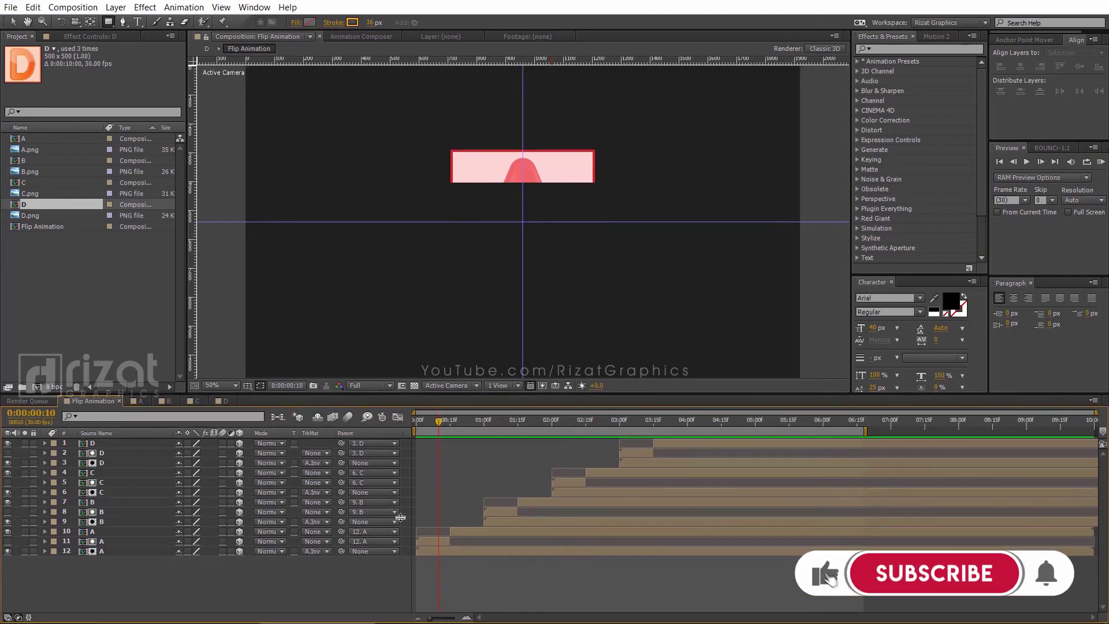
drag(422, 423, 405, 426)
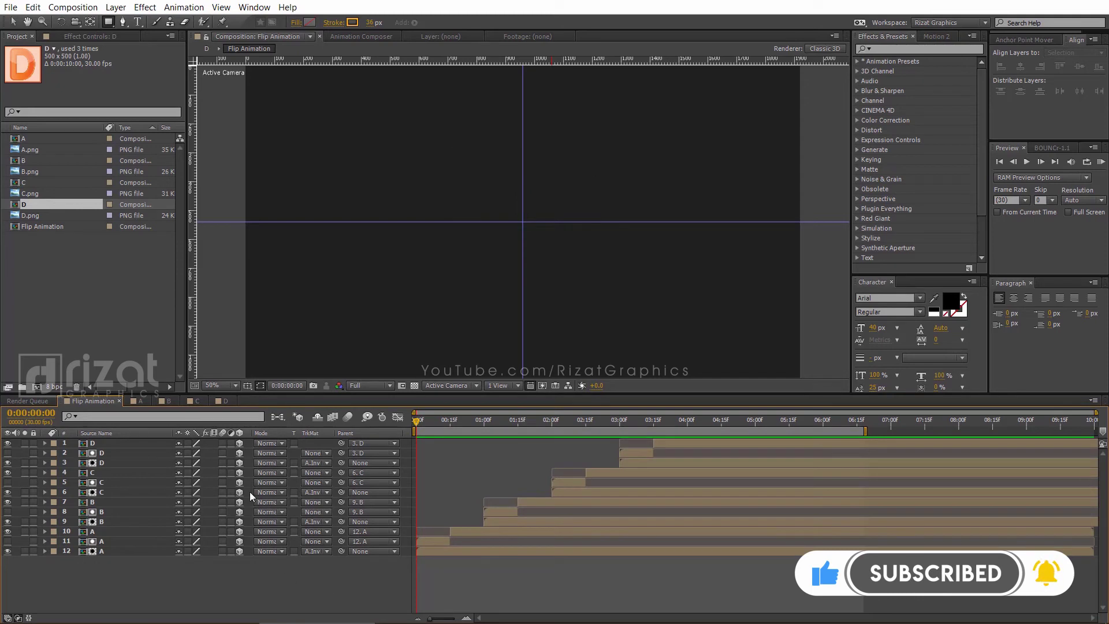
- Add the A composition directly beneath the upper B layer and start the new layer at 0:00:01:00
click(23, 139)
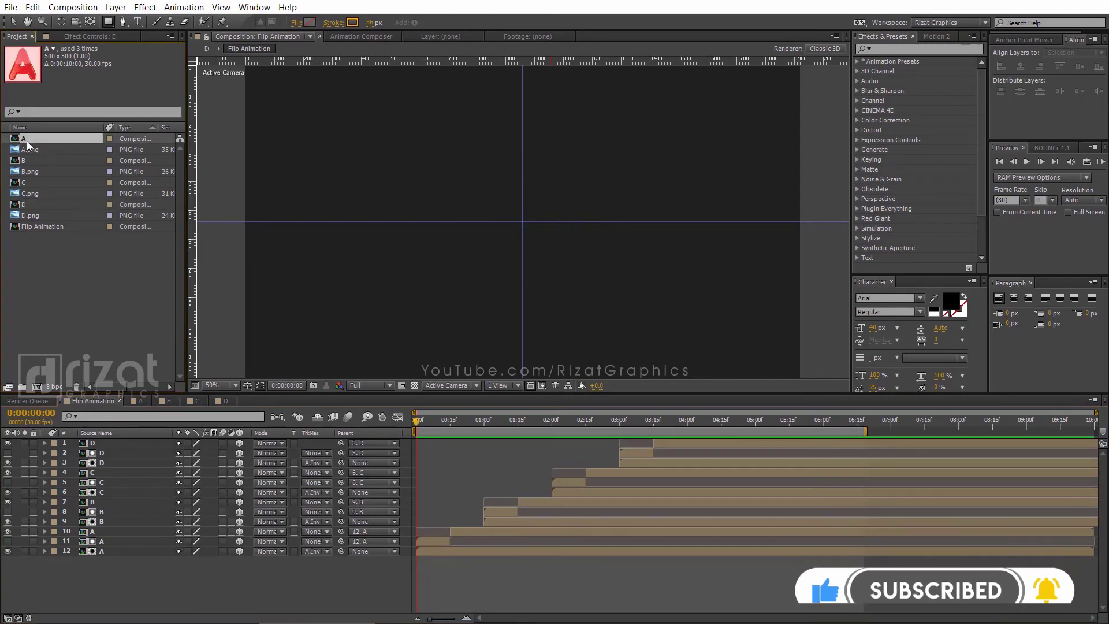
drag(51, 421, 50, 505)
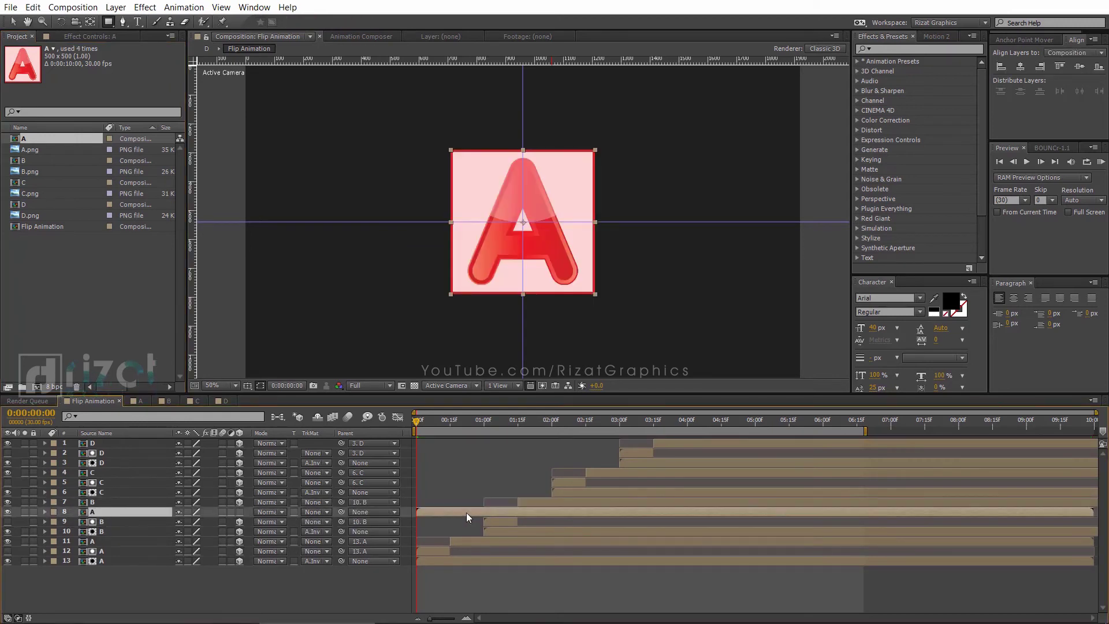
drag(443, 511, 497, 507)
drag(416, 420, 479, 432)
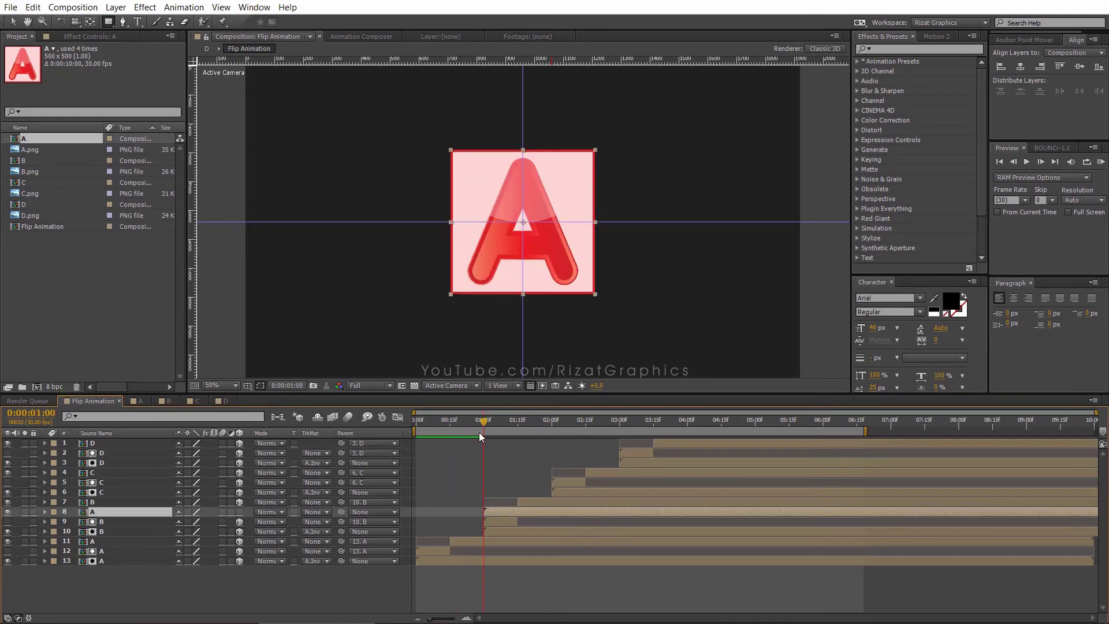
- Make the new A layer 3D and mask its left half with a rectangle reaching the vertical centre guide
click(239, 512)
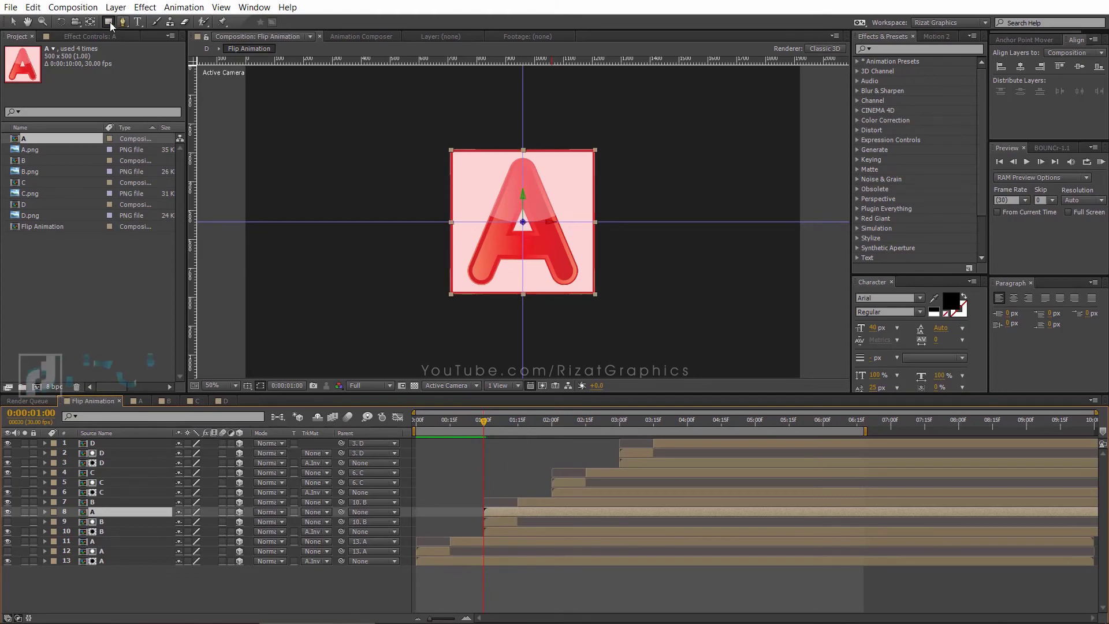
drag(361, 393, 361, 414)
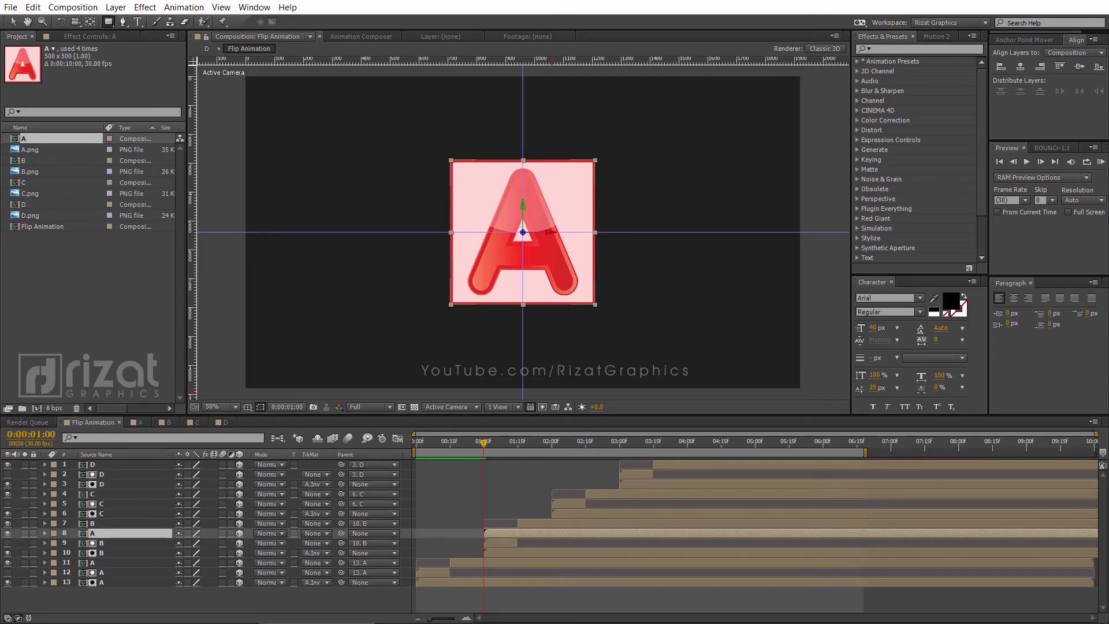
drag(241, 72, 522, 394)
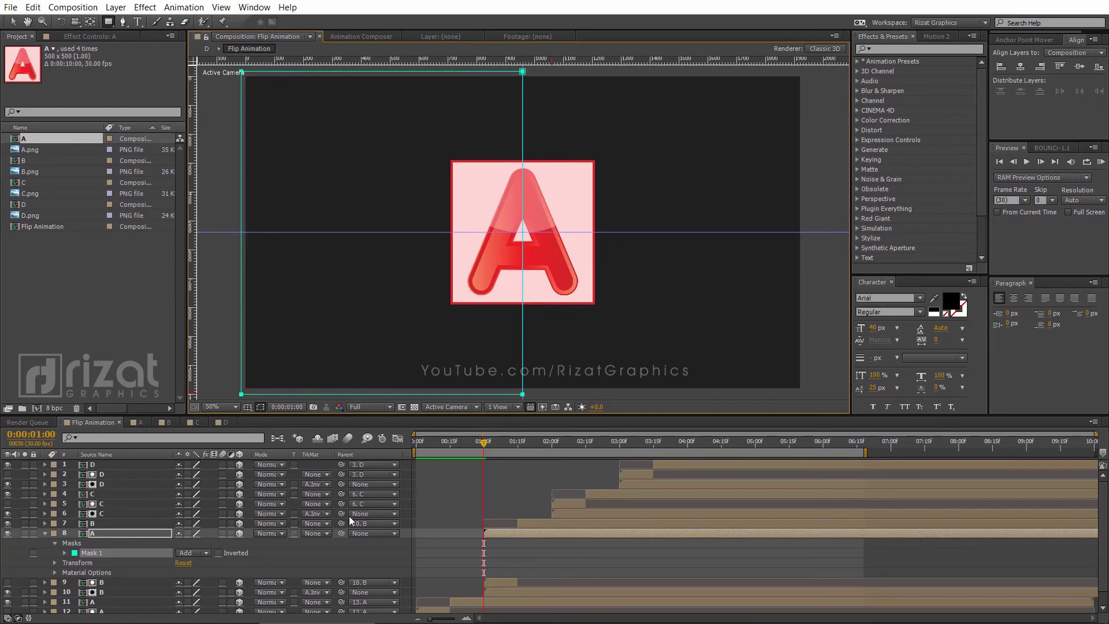
- Keyframe the new A layer's Y Rotation from 0° at 0:00:01:00 to -90° at 0:00:01:15
click(112, 532)
key(r)
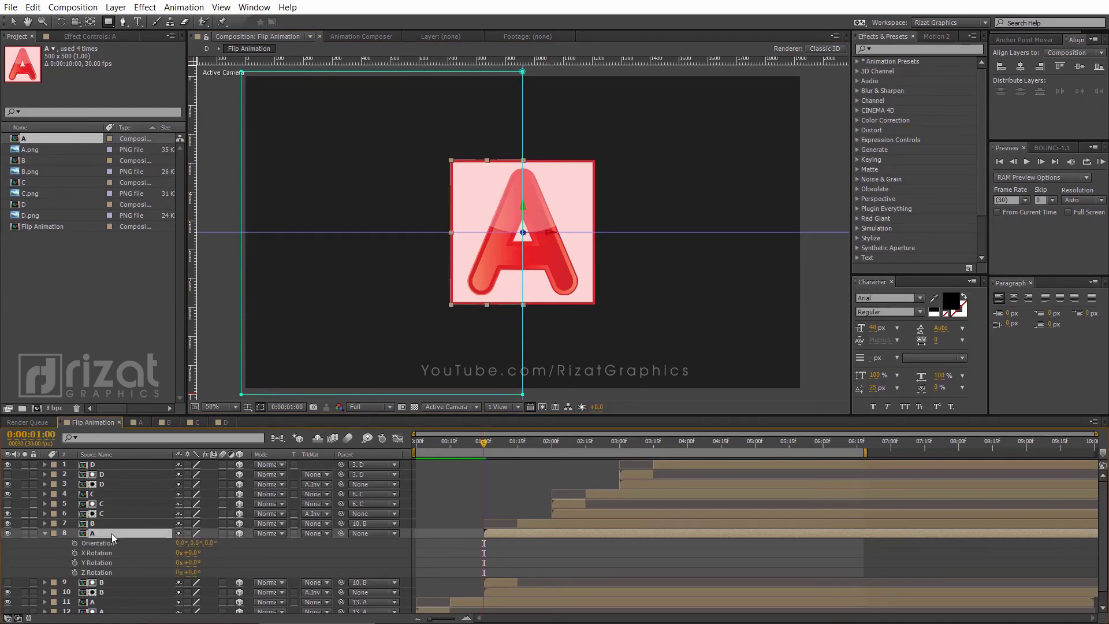
click(75, 561)
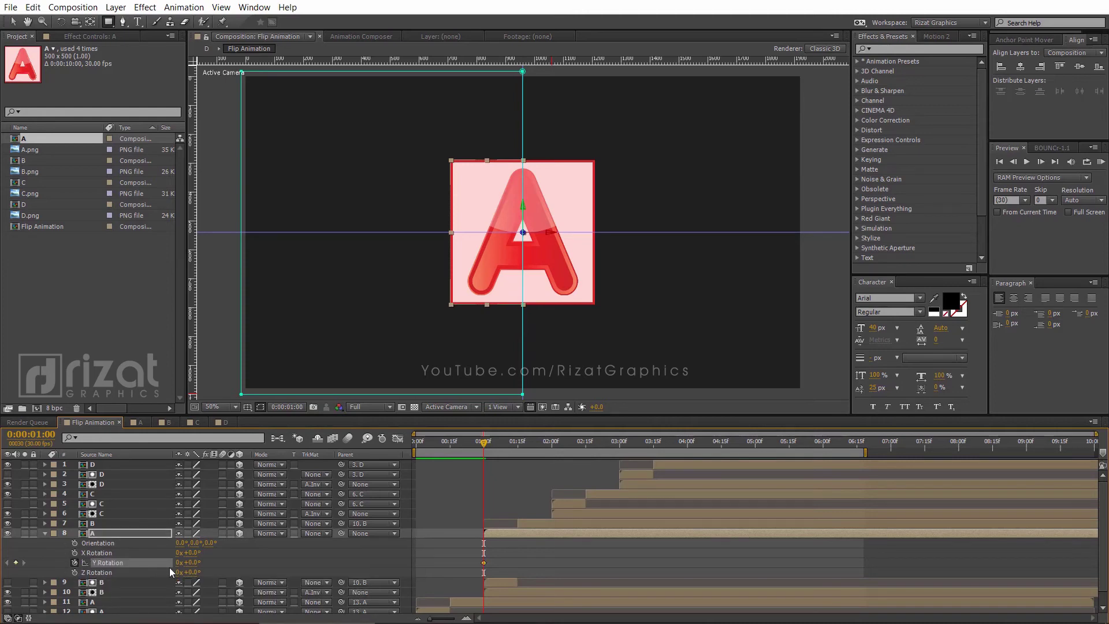
drag(517, 446, 519, 447)
click(523, 531)
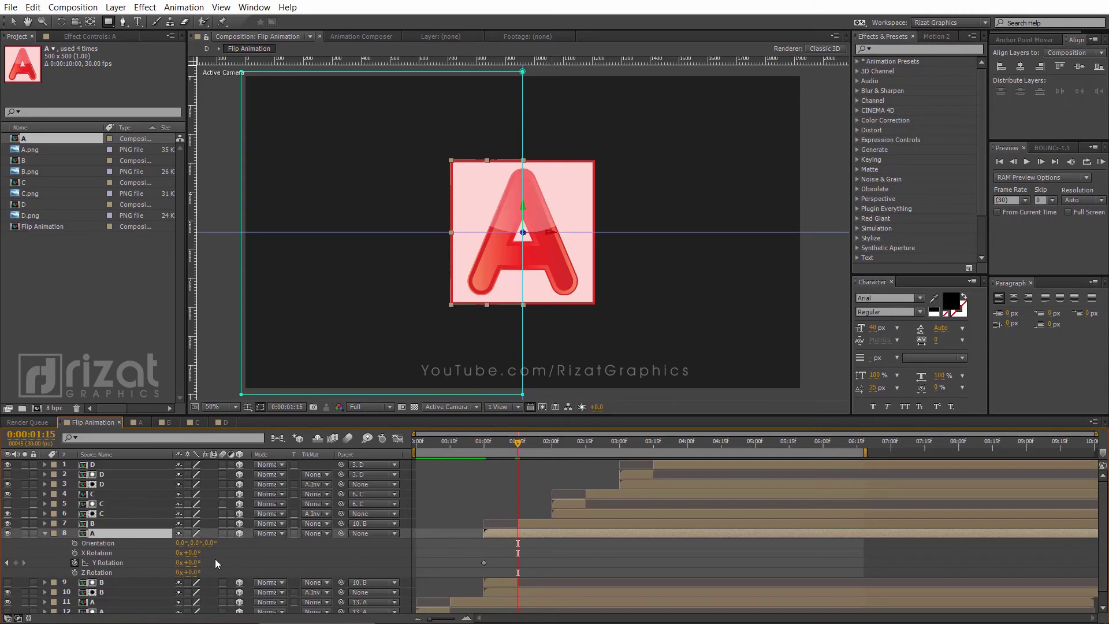
click(194, 563)
key(Return)
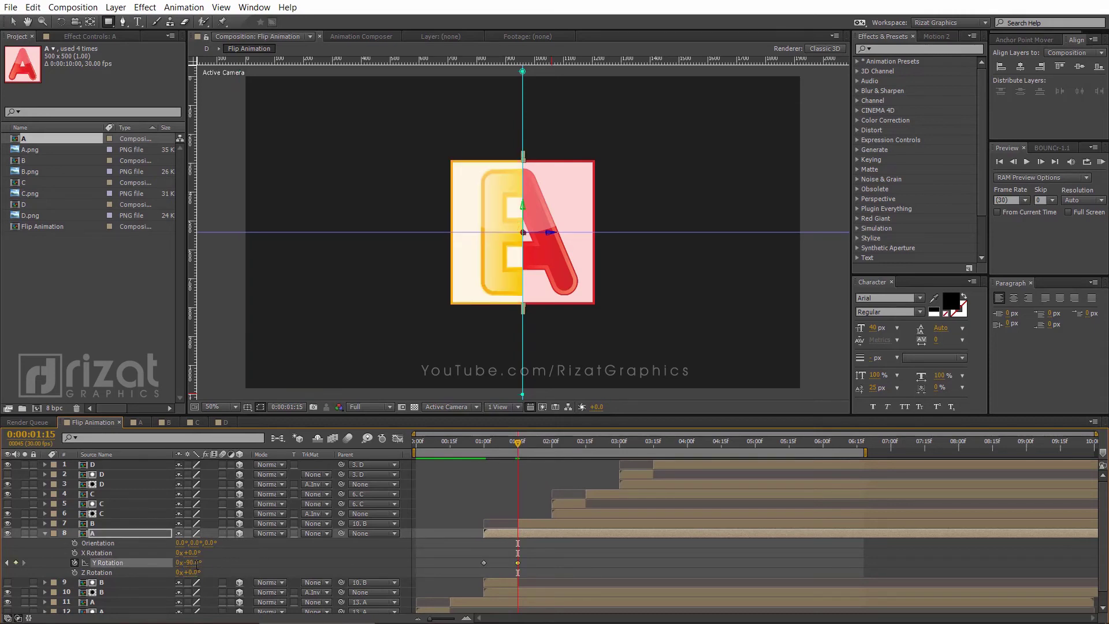
- Scrub the flip to 0:00:02:00, collapse the A layer and add the B composition directly beneath the upper C layer
drag(523, 442, 549, 465)
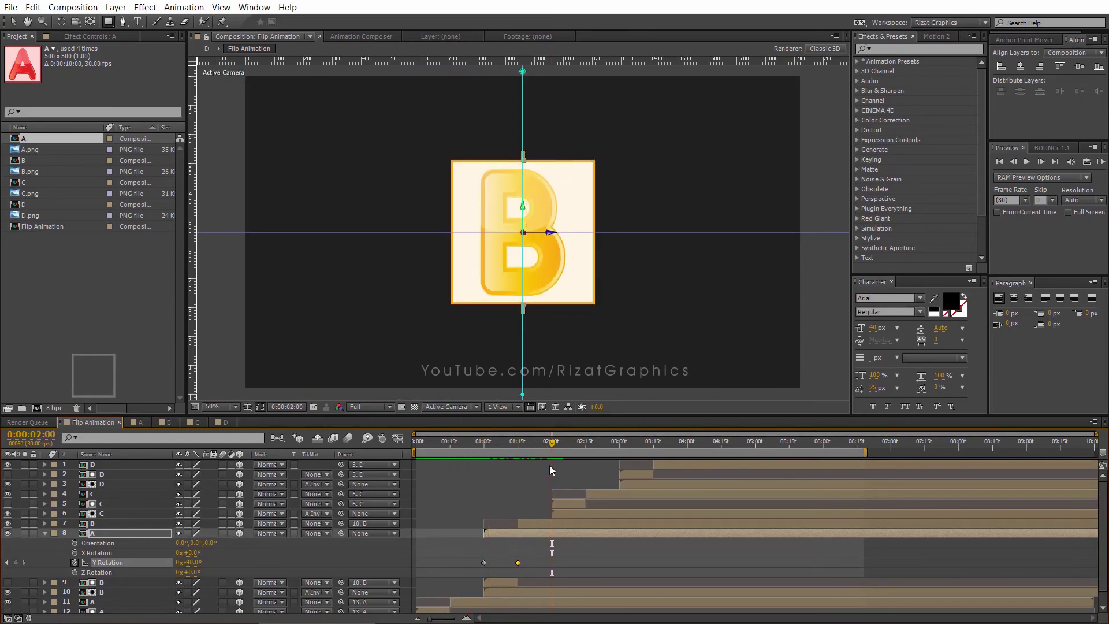
click(45, 533)
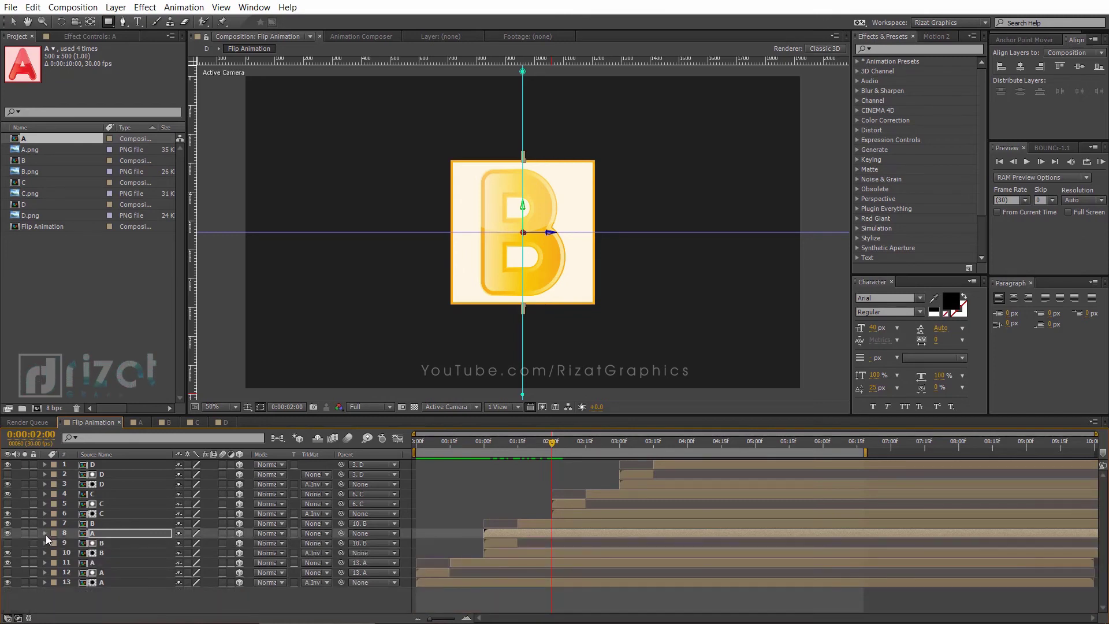
click(92, 524)
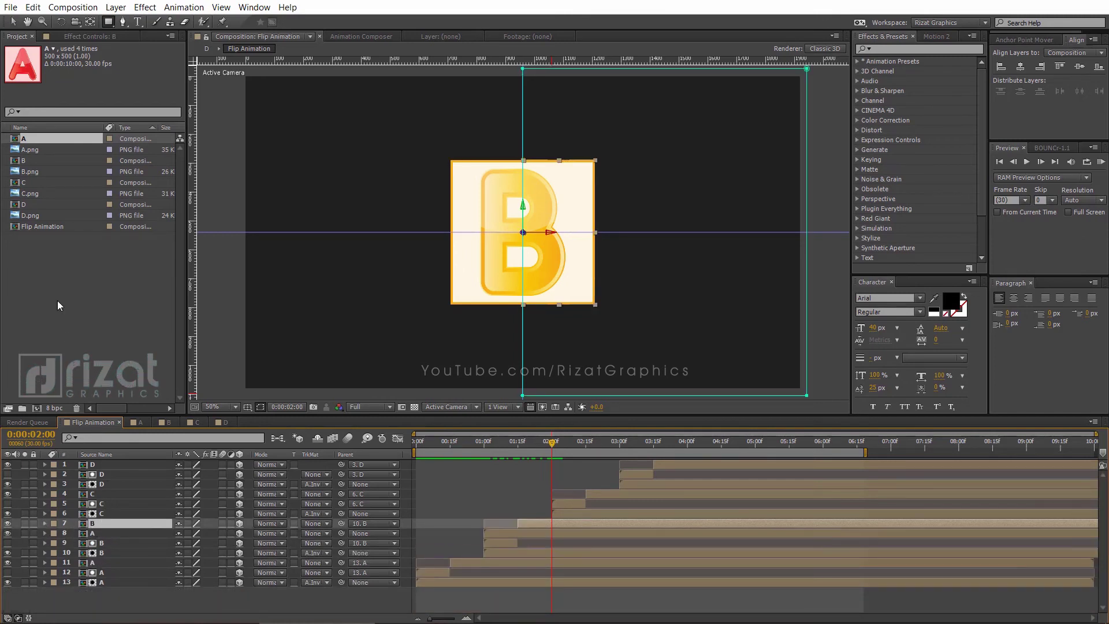
click(24, 163)
drag(24, 163, 56, 491)
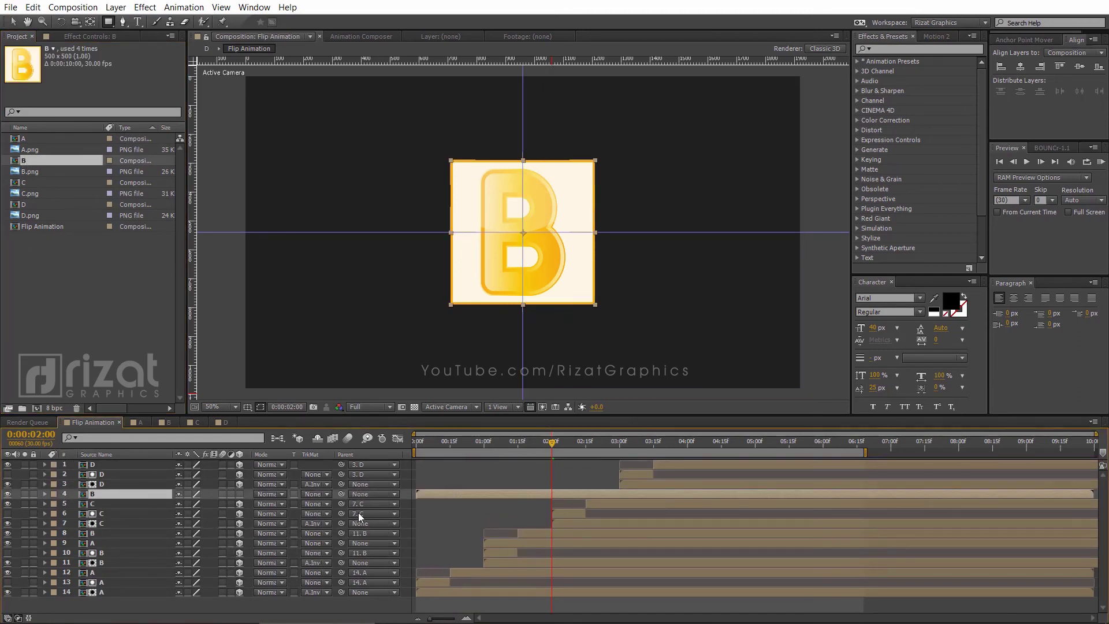
drag(113, 494, 105, 507)
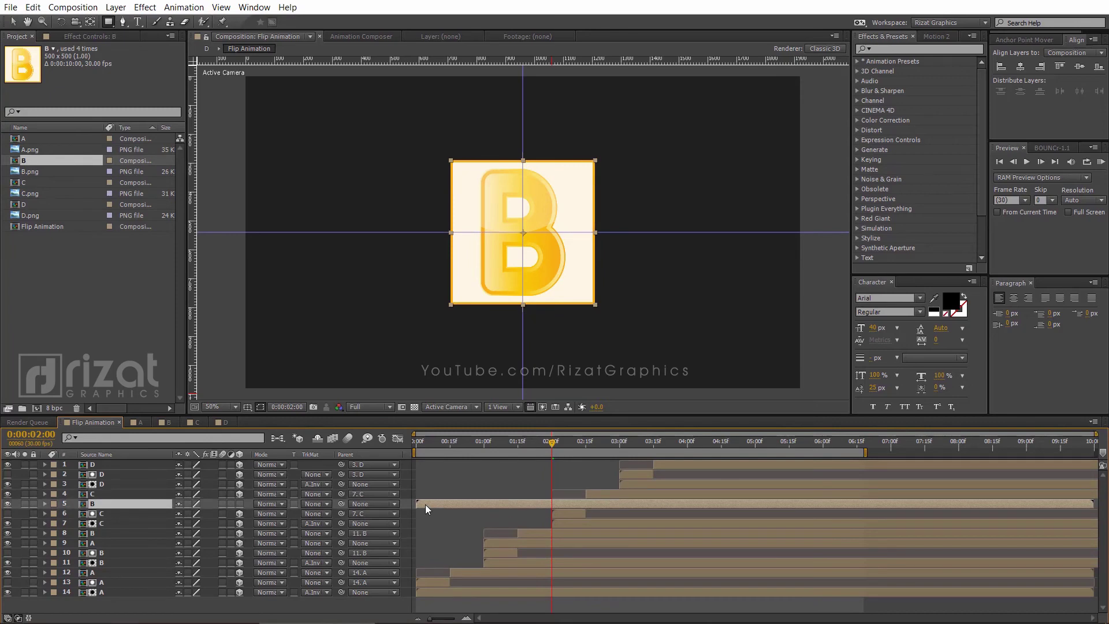
- Start the new B layer at 0:00:02:00 as a 3D layer and keyframe its X Rotation from 0° there to 90° at 0:00:02:15
drag(425, 504, 563, 495)
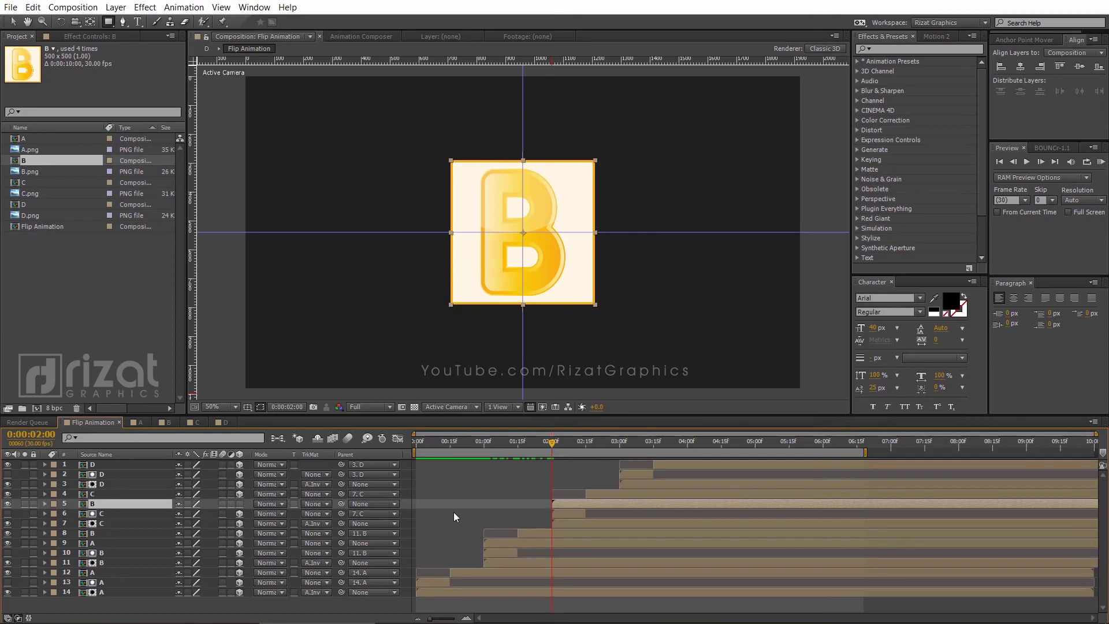
click(132, 504)
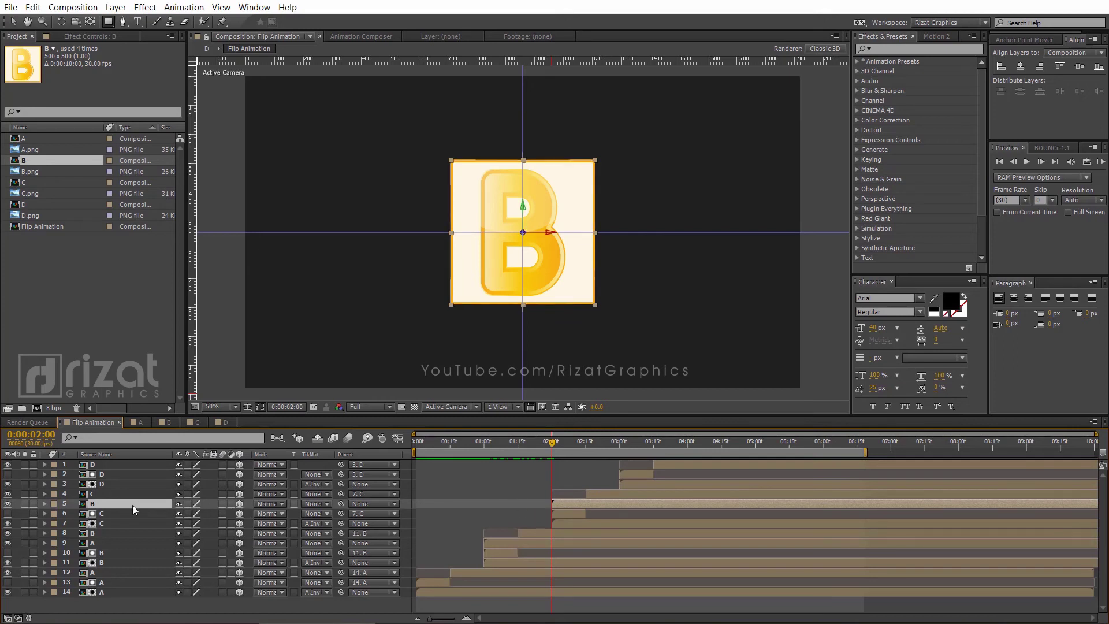
key(r)
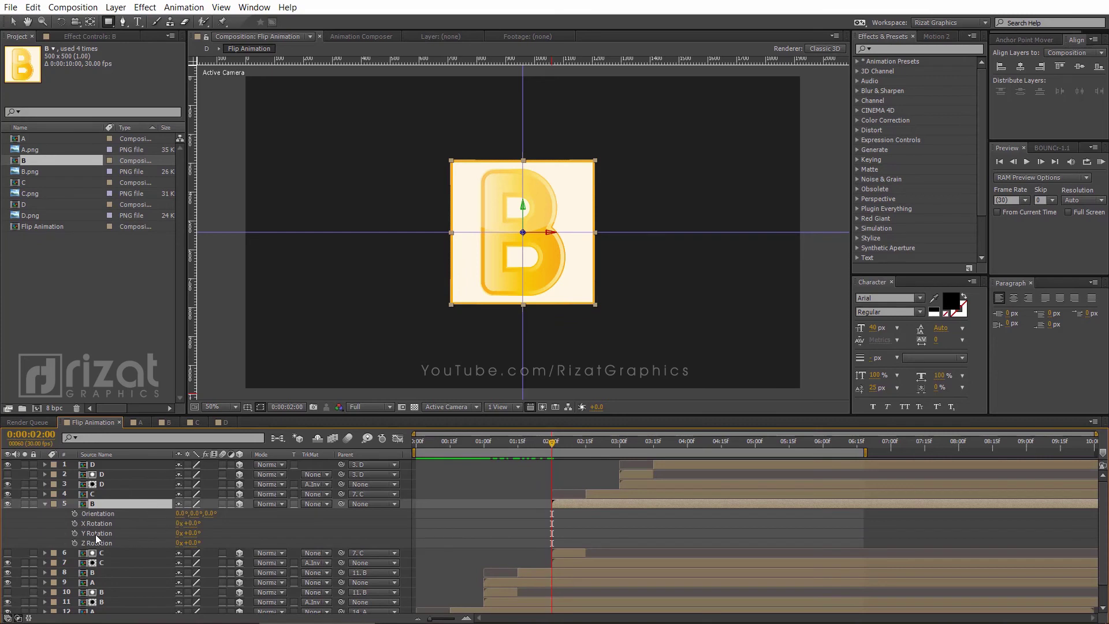
click(75, 523)
click(587, 450)
drag(585, 446, 588, 447)
click(191, 523)
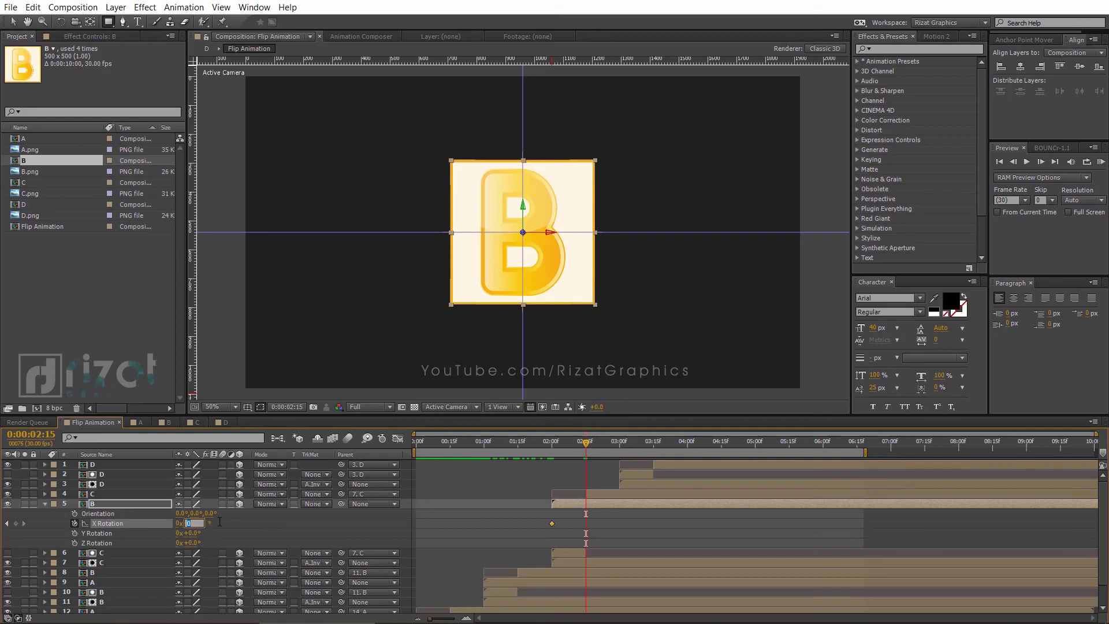
text(90)
key(Return)
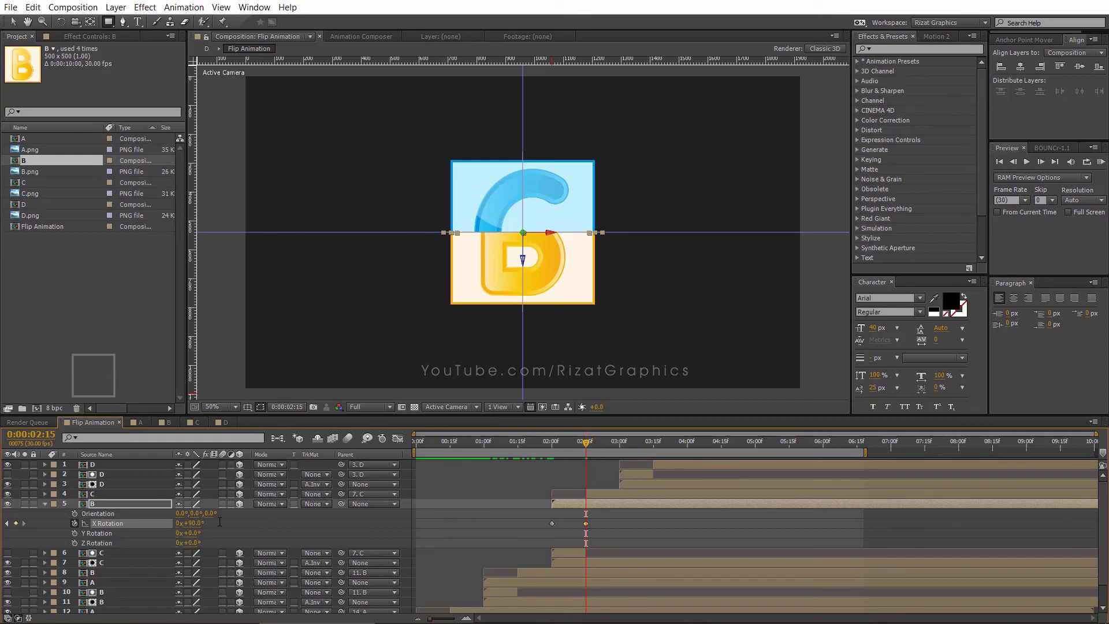
- Collapse the B layer and scrub between 0:00:03:00 and 0:00:03:15 to examine how C changes to D and which layers are involved
drag(587, 447, 614, 452)
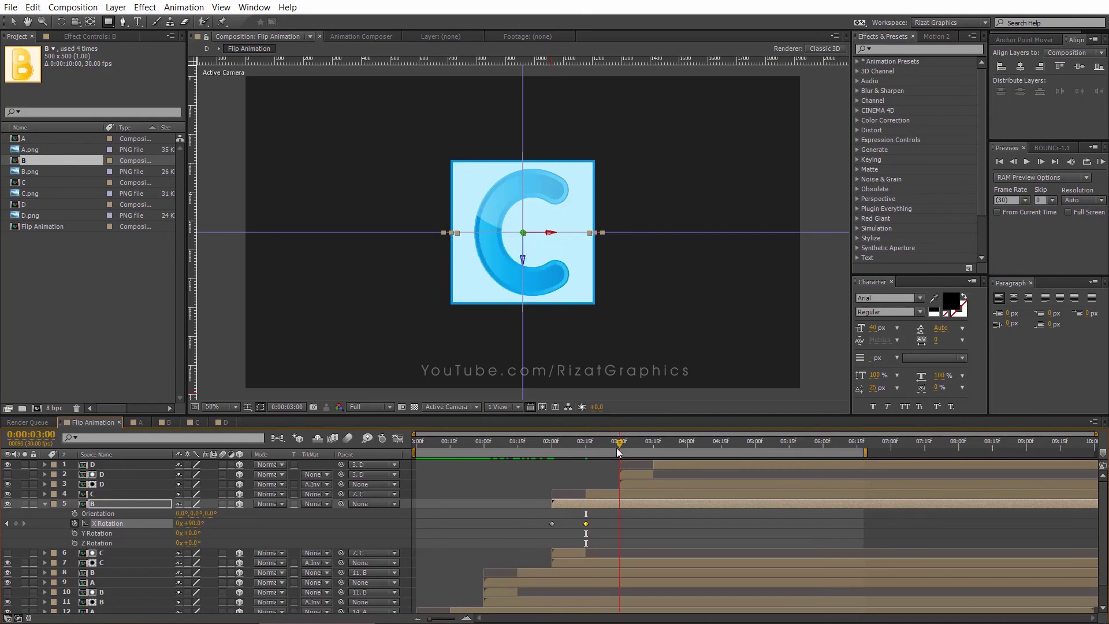
click(45, 504)
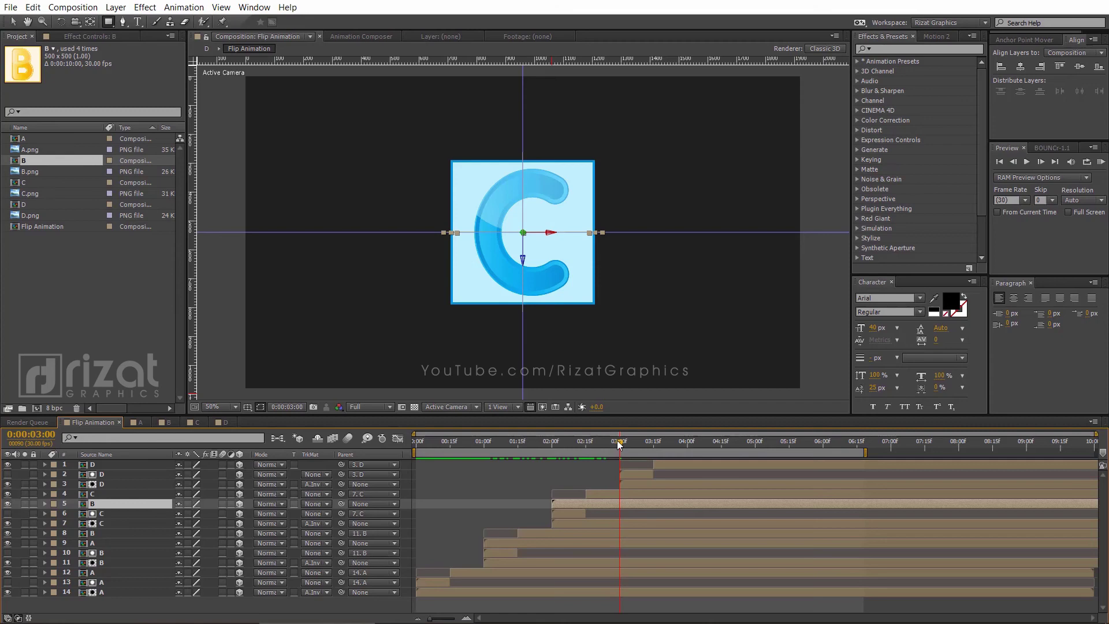
drag(618, 441, 651, 443)
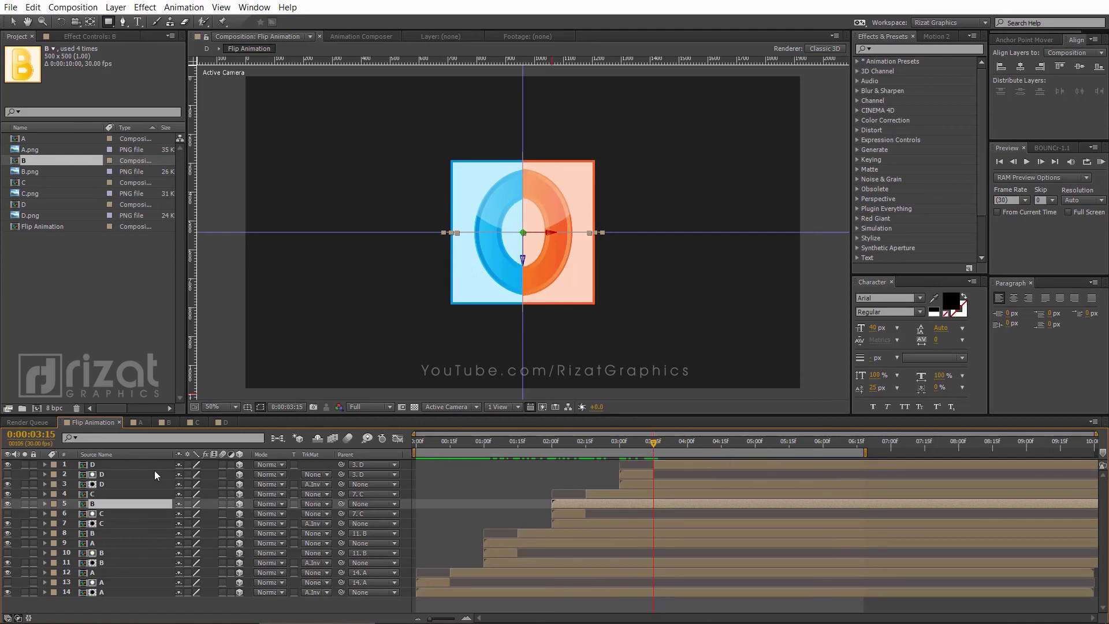
click(168, 493)
drag(577, 441, 619, 472)
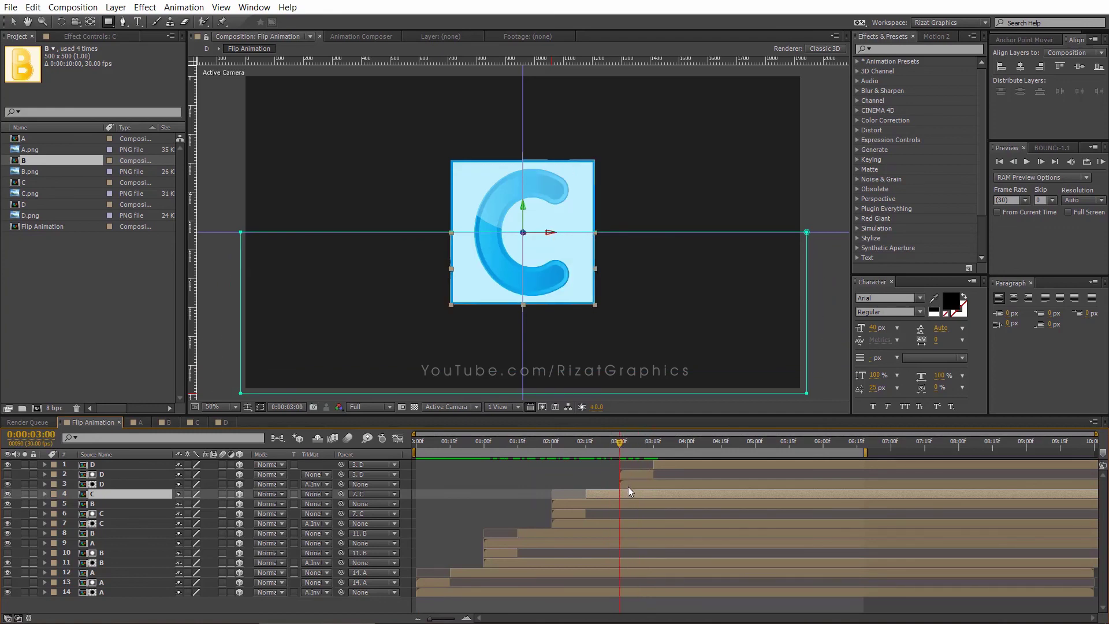
click(629, 486)
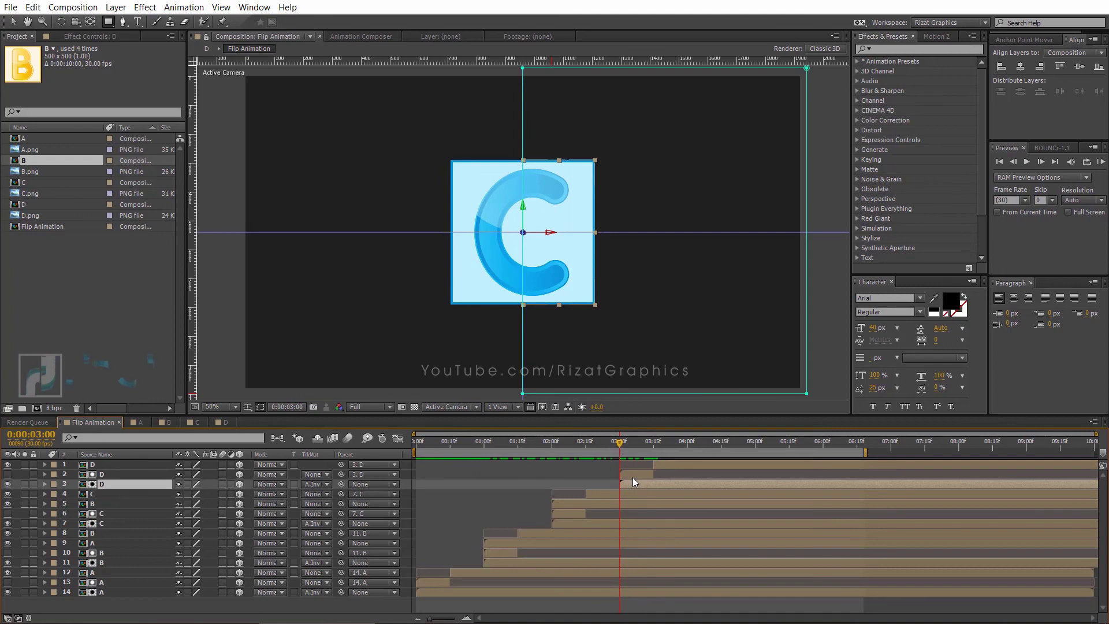
click(625, 493)
mouse_move(618, 443)
mouse_down()
mouse_move(640, 444)
mouse_move(626, 451)
mouse_up()
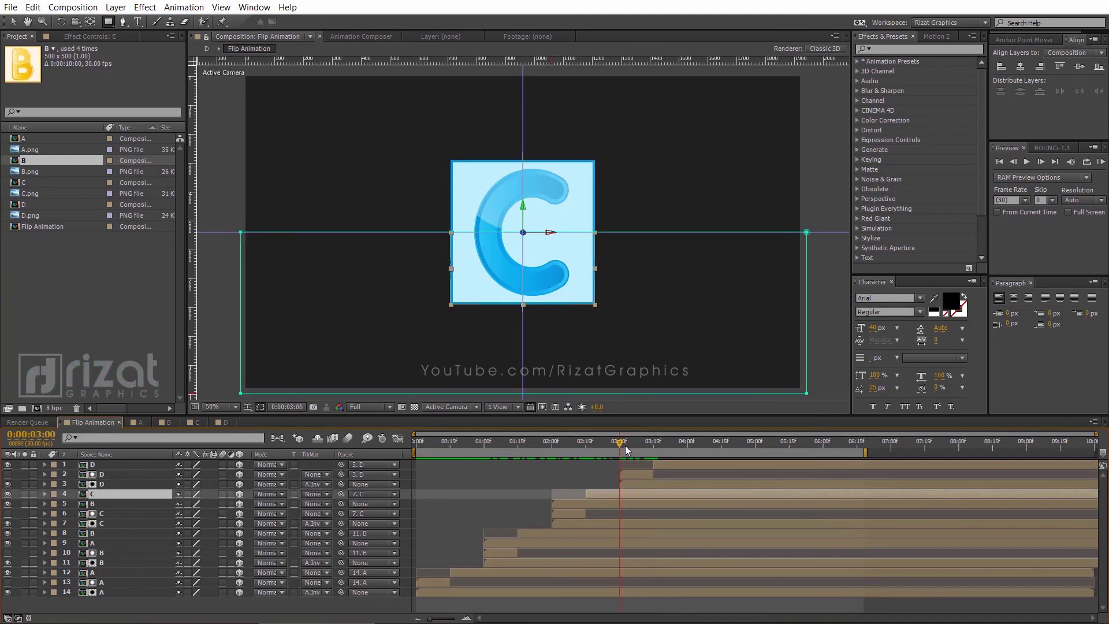
- Add the C composition directly beneath the upper D layer and start the new layer at 0:00:03:00
click(27, 182)
drag(26, 182, 30, 471)
drag(338, 502, 623, 473)
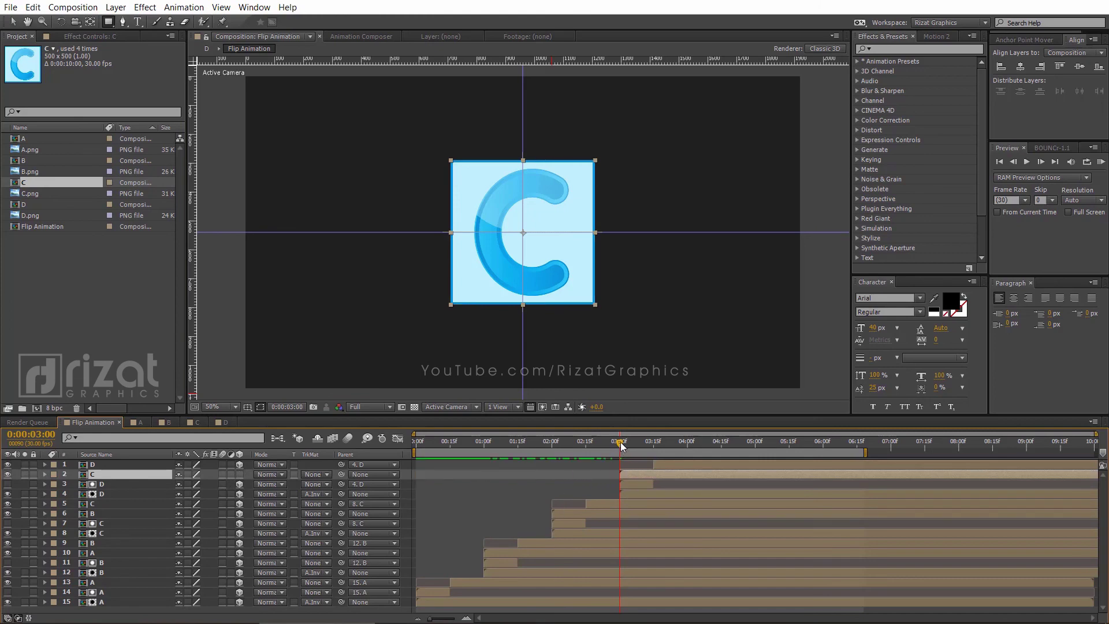
- Make the new C layer 3D and mask its right half with a rectangle starting at the vertical centre guide
click(239, 474)
click(108, 22)
drag(522, 73, 806, 392)
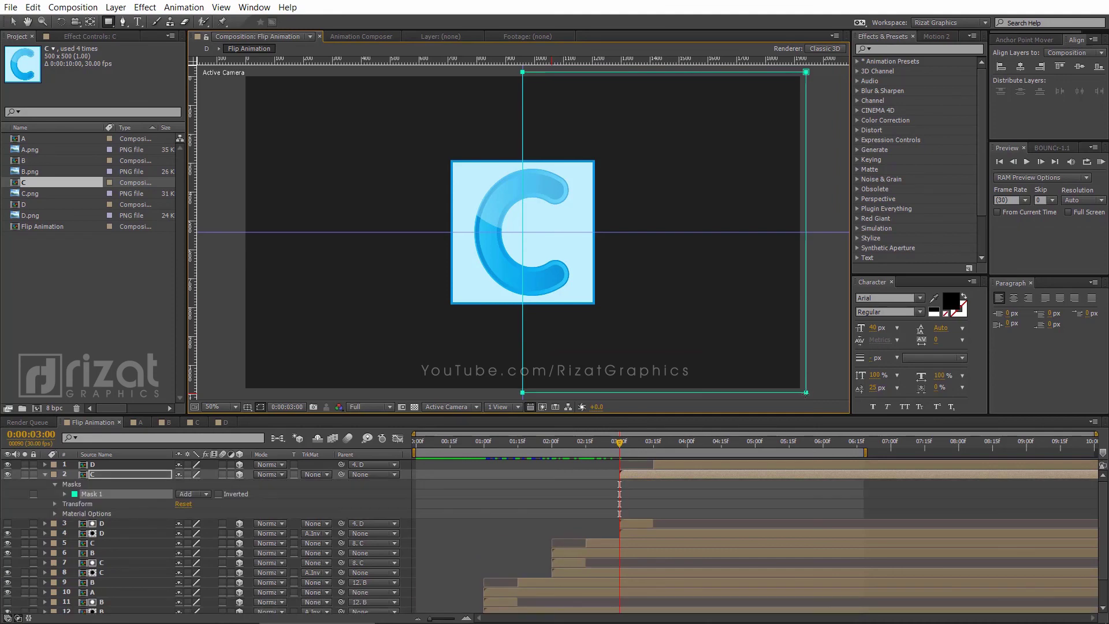
- Keyframe the new C layer's Y Rotation from 0° at 0:00:03:00 to 90° at 0:00:03:15 and collapse the layer
click(102, 473)
key(r)
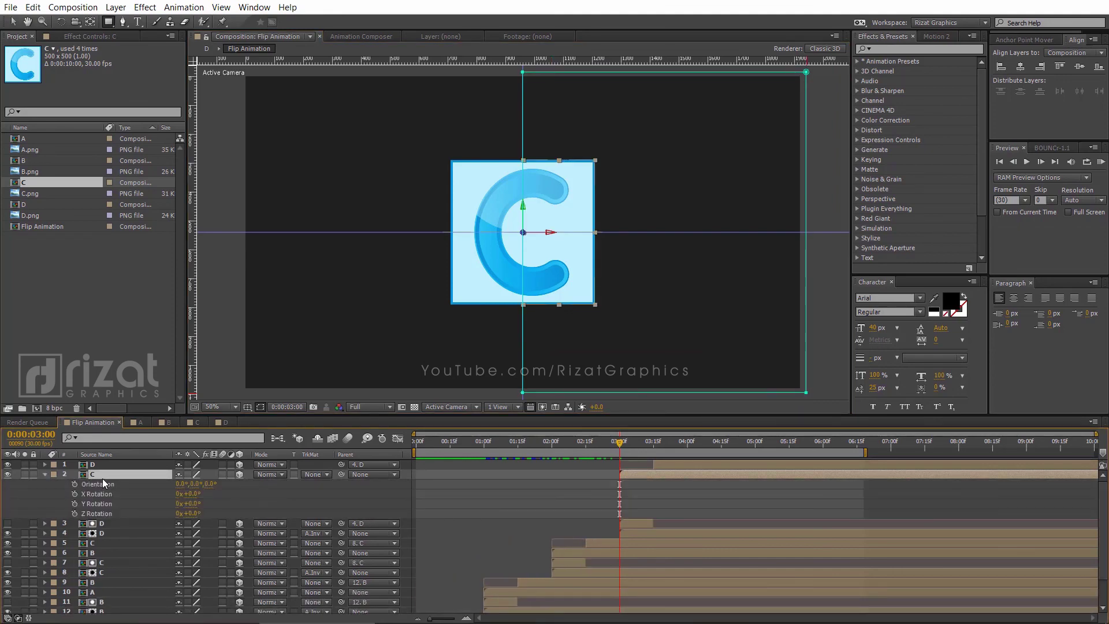
click(74, 503)
drag(619, 442, 654, 449)
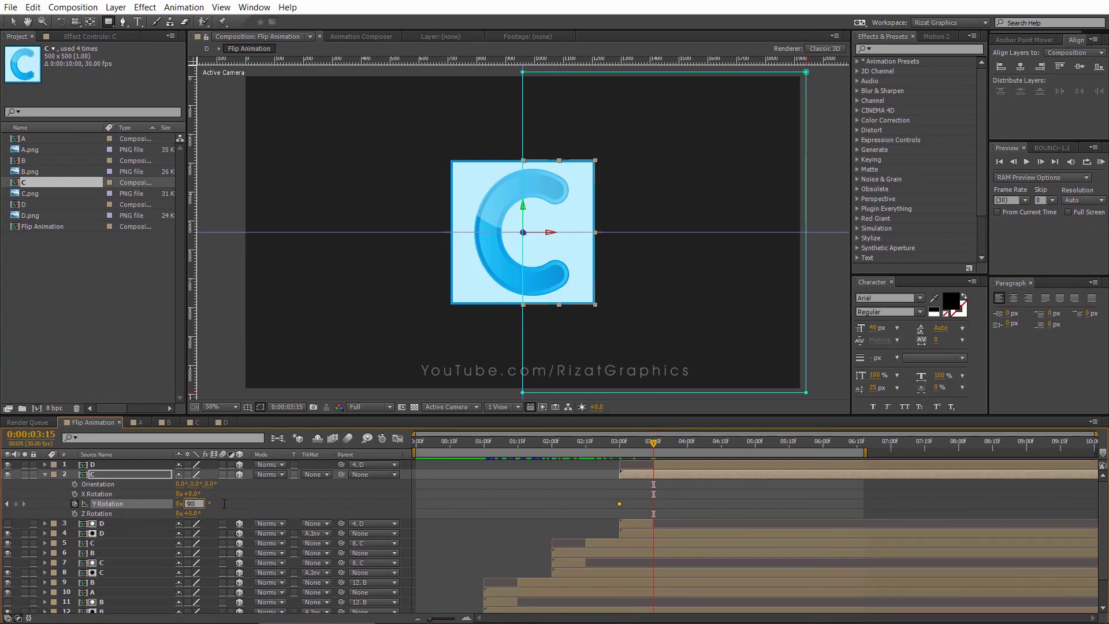
key(Return)
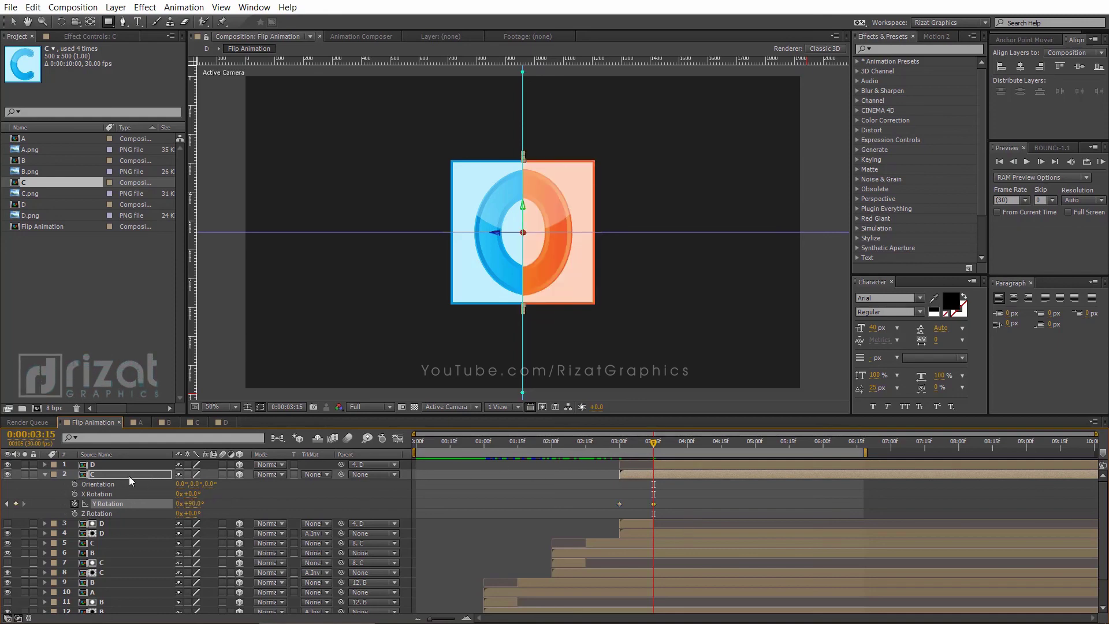
click(46, 474)
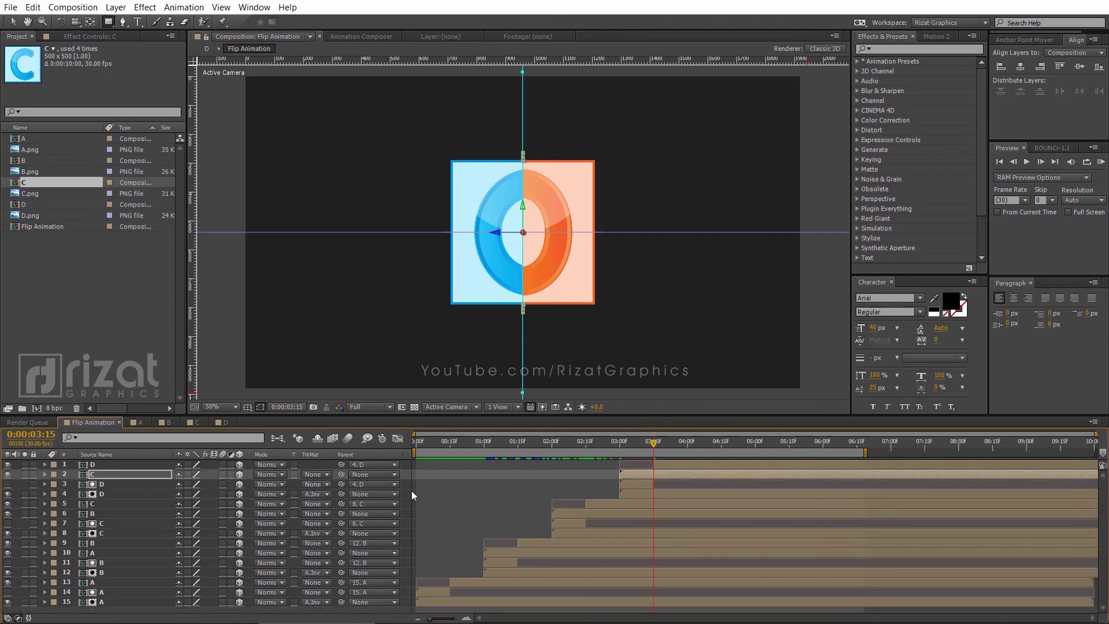
- Scrub past the last flip to 0:00:04:20 and play a RAM preview of the whole flip animation
drag(661, 442, 733, 440)
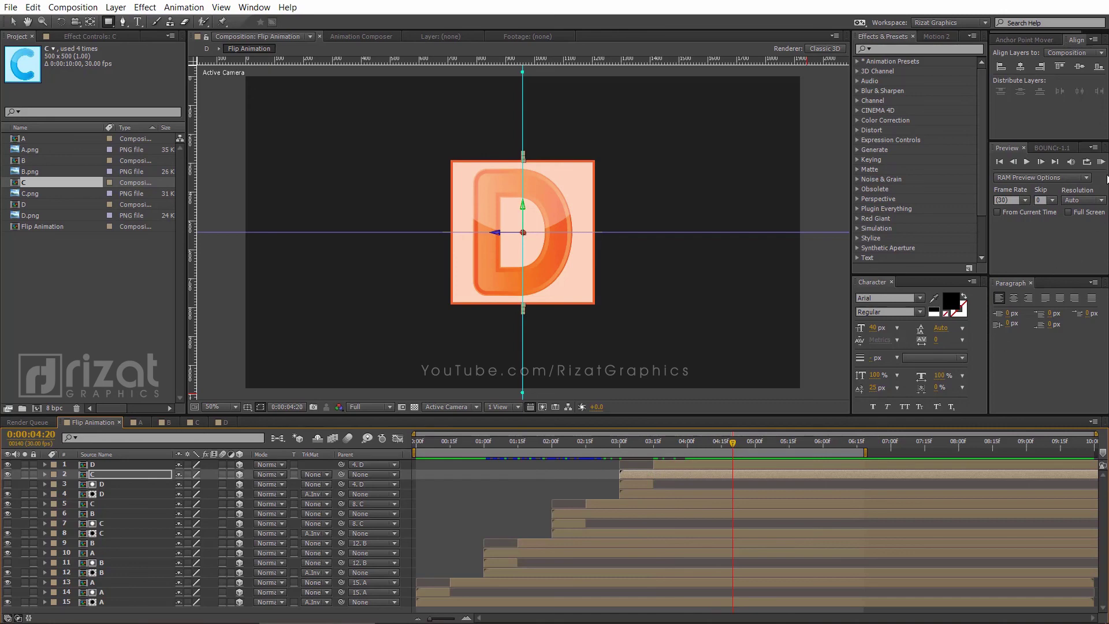
click(1102, 162)
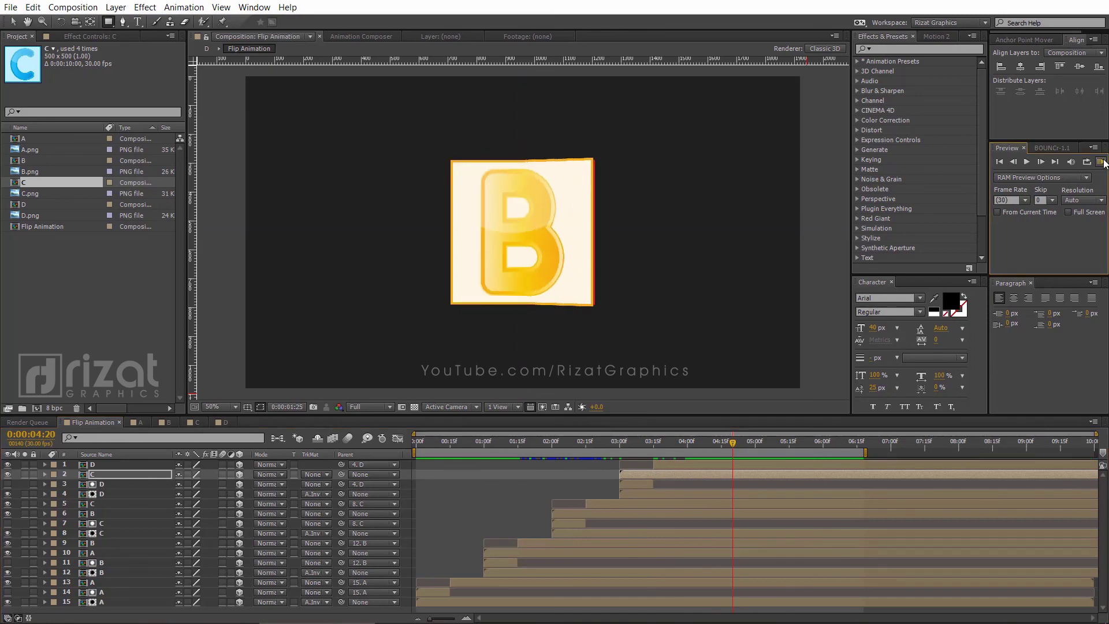